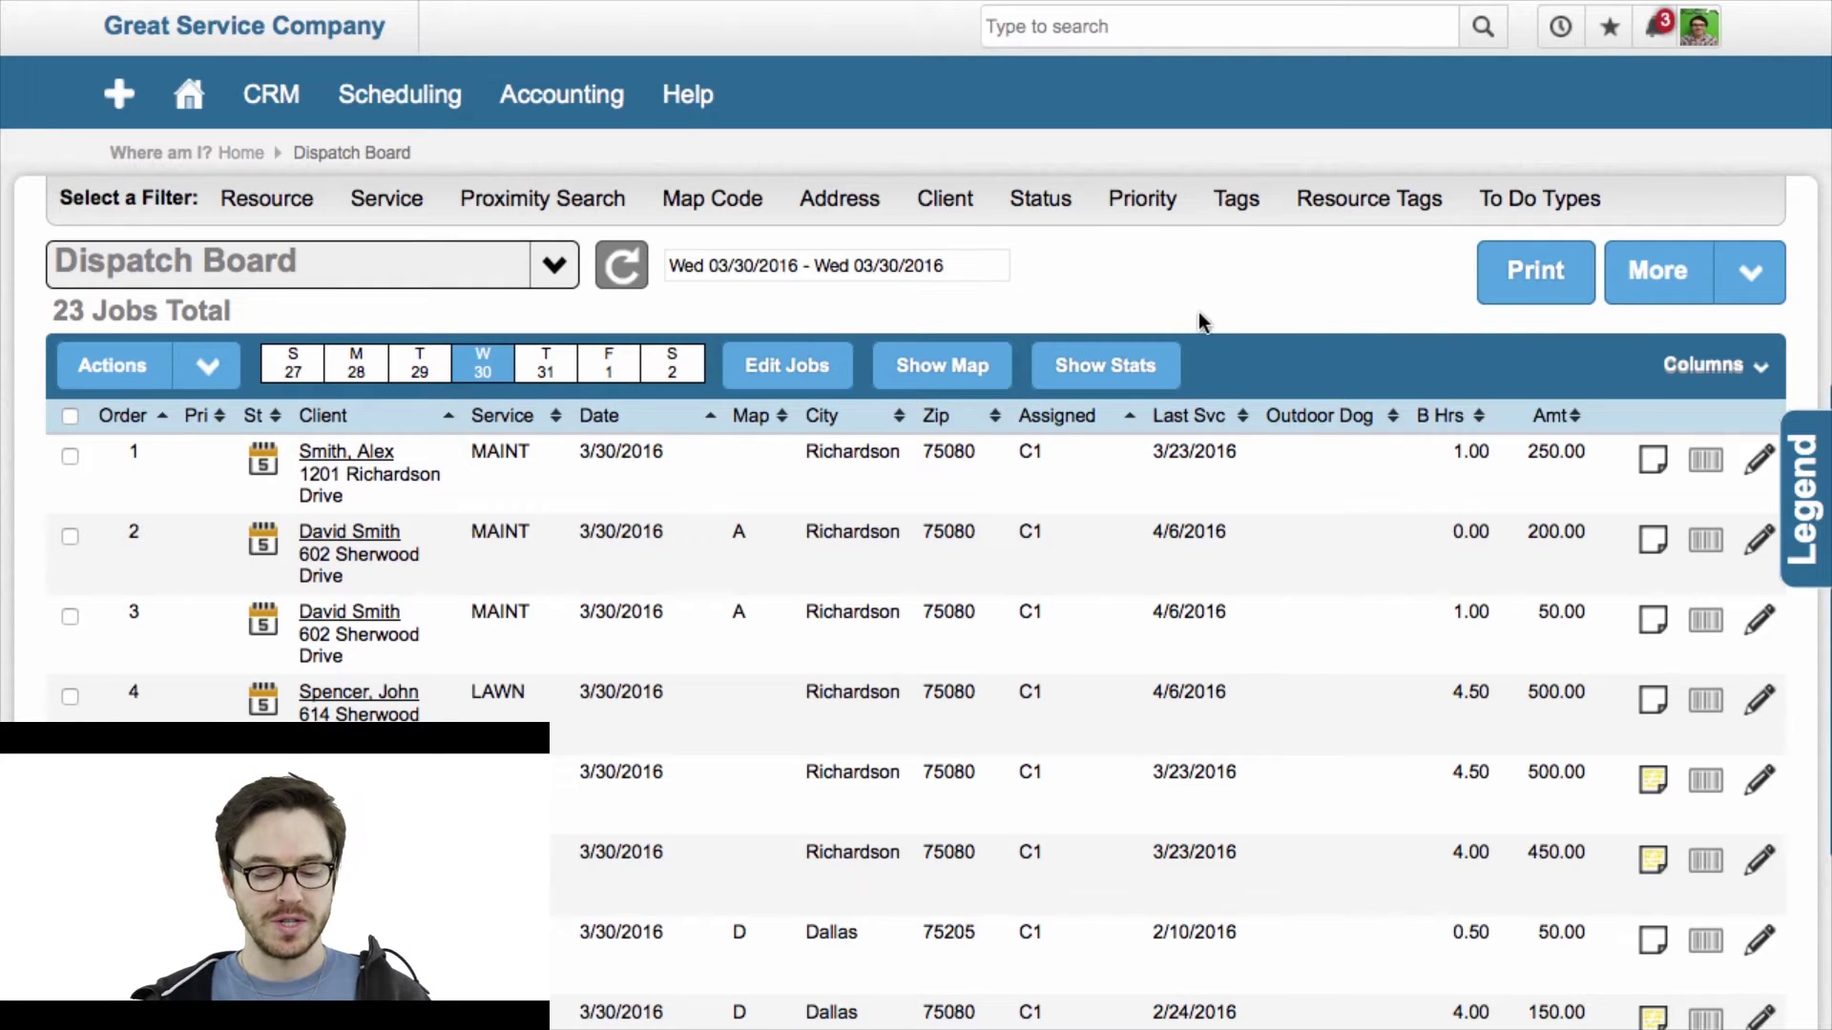
Open the Proximity Search filter, which defaults to jobs within 5.00 of a blank address.
{"action": "left_click", "coordinate": [234, 380]}
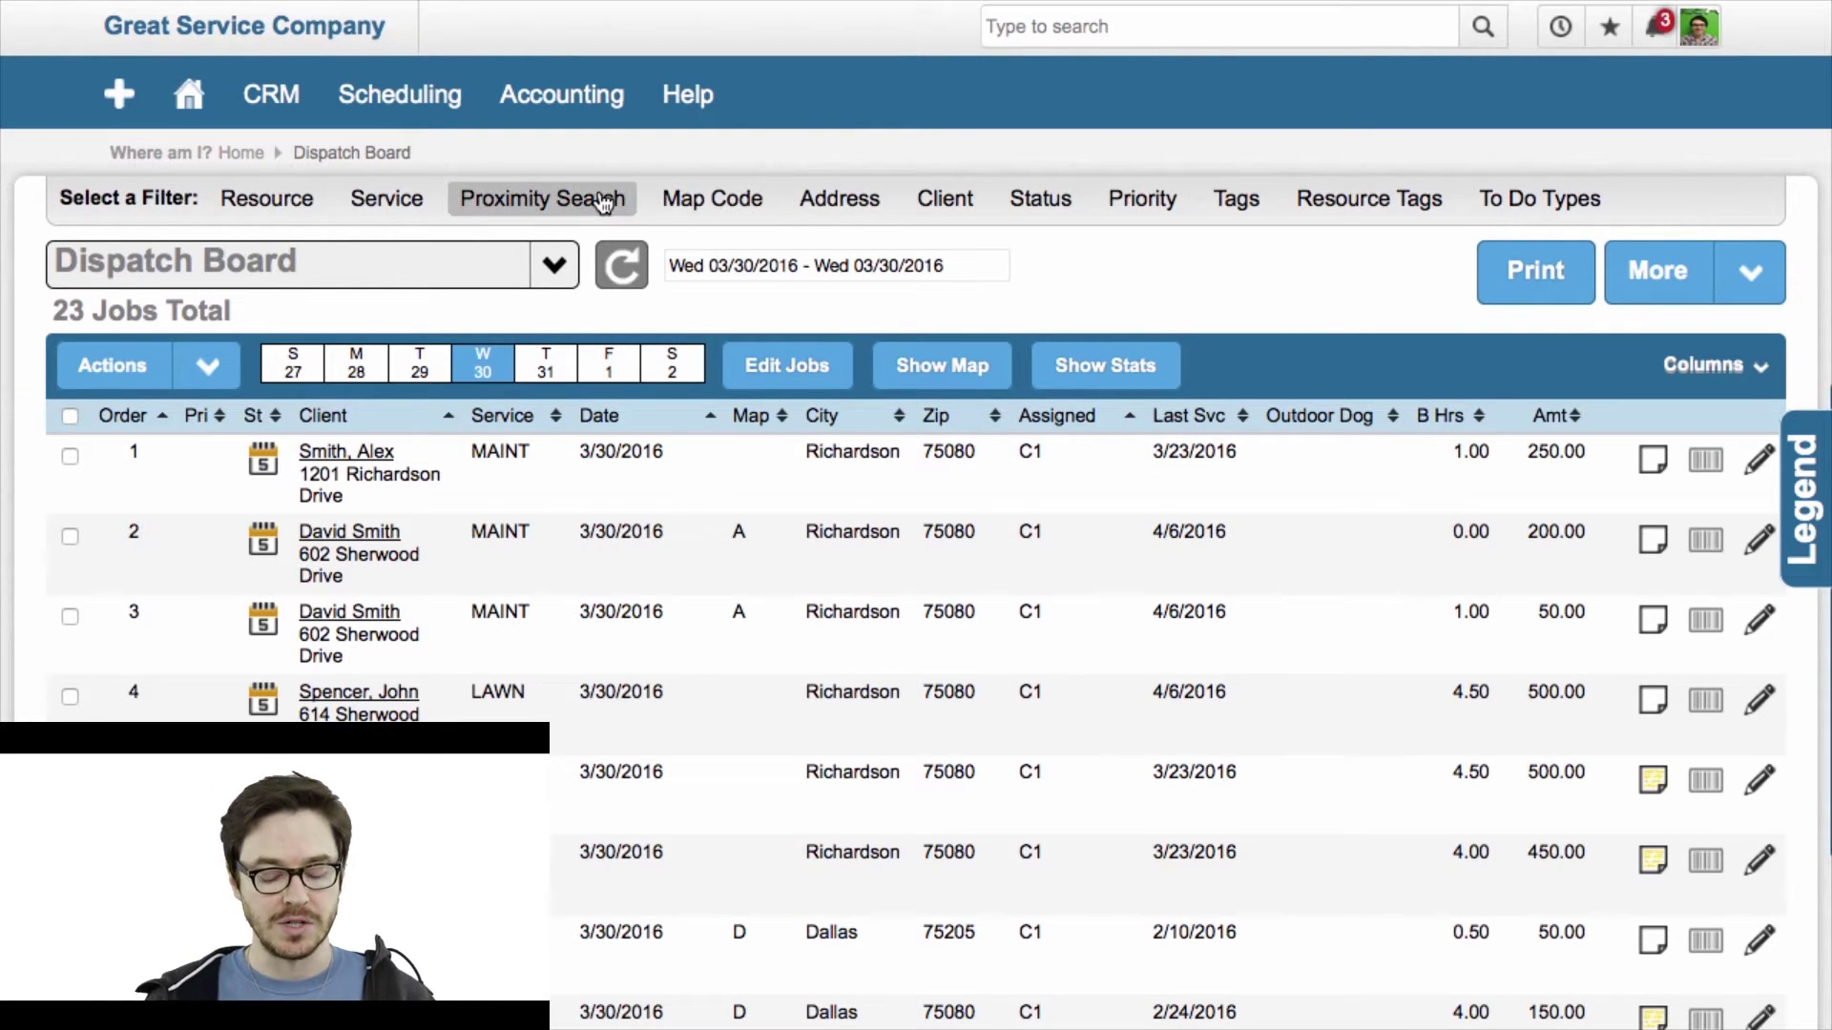
{"action": "left_click", "coordinate": [603, 202]}
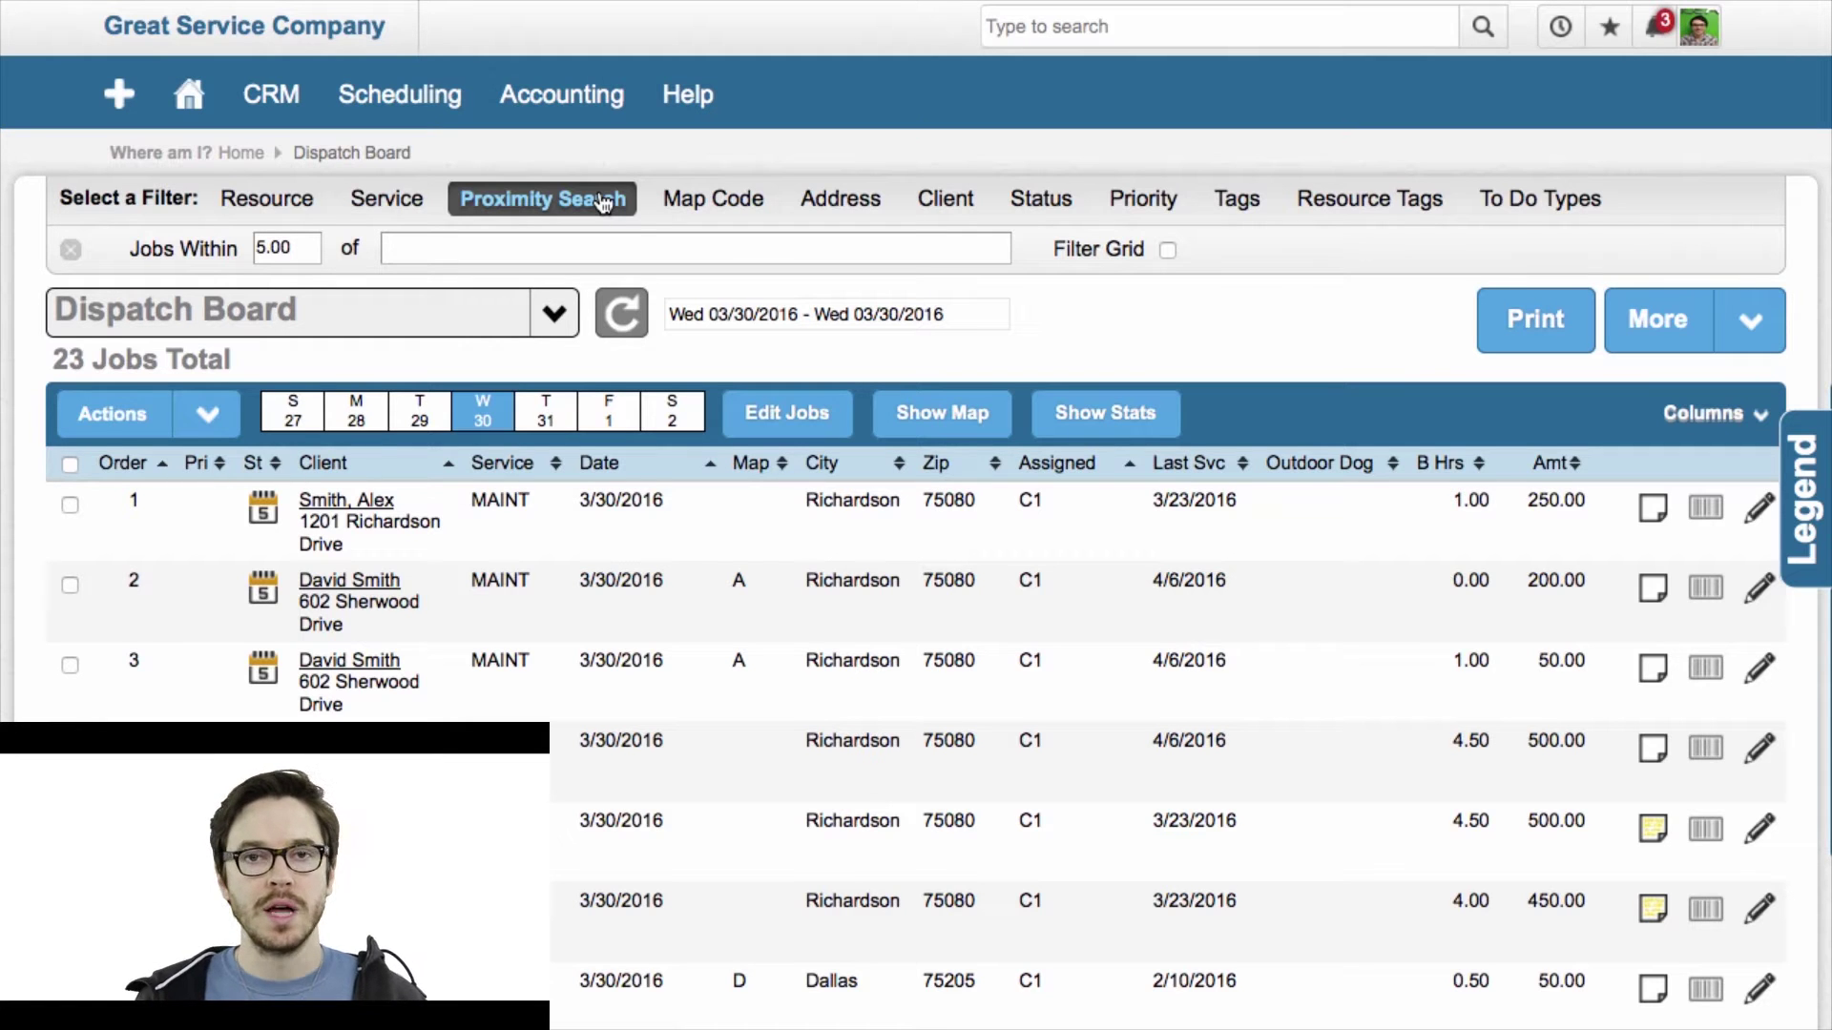
{"action": "double_click", "coordinate": [296, 241]}
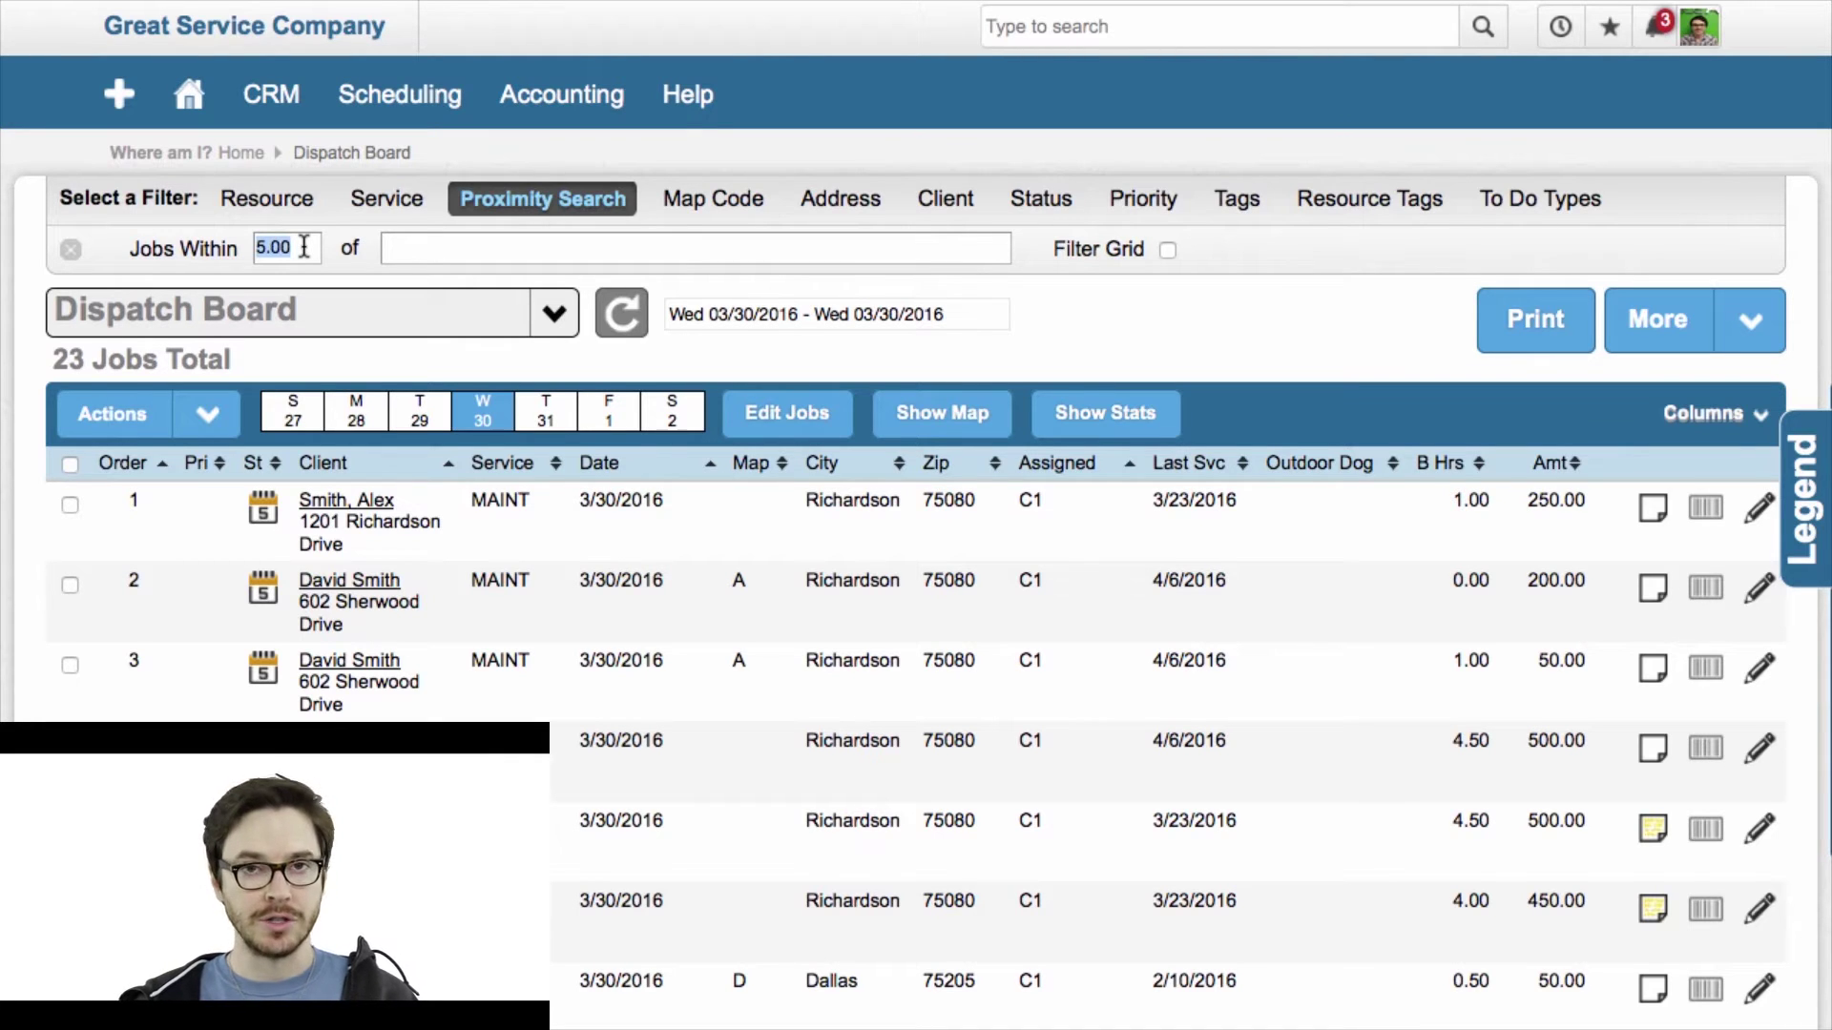
{"action": "type", "text": "2"}
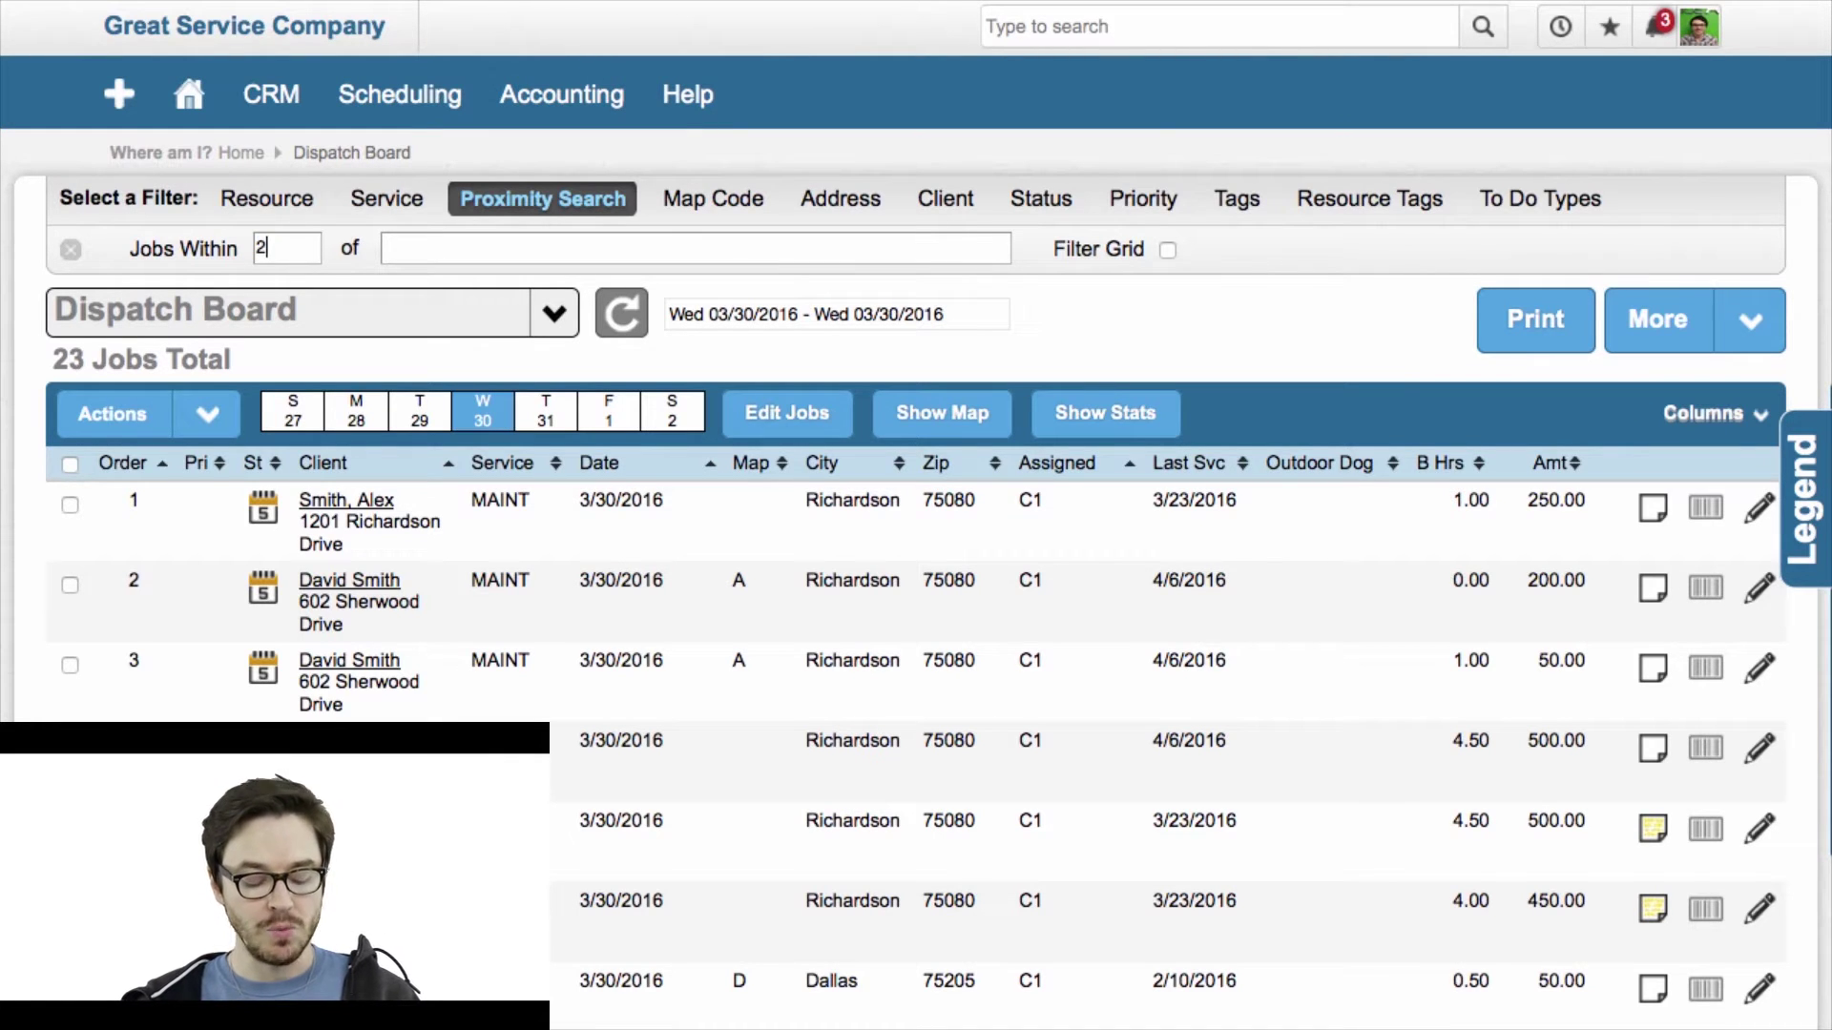
{"action": "key", "text": "Tab"}
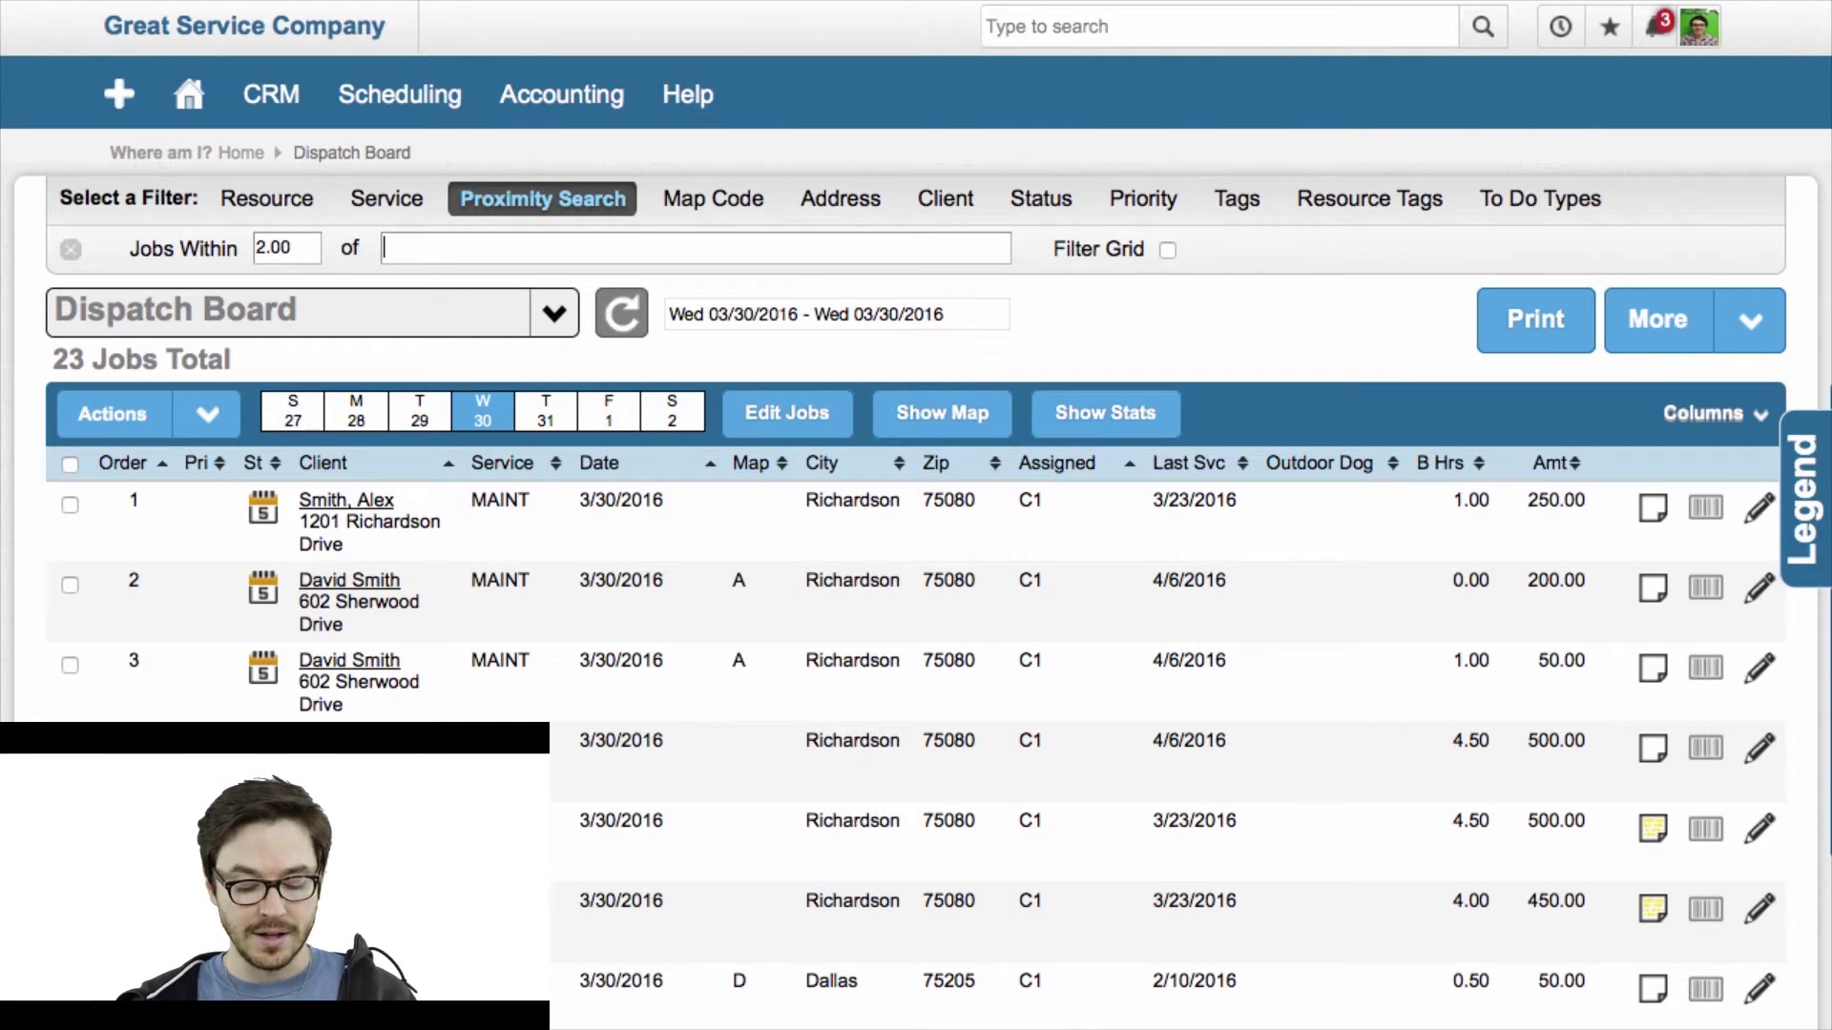
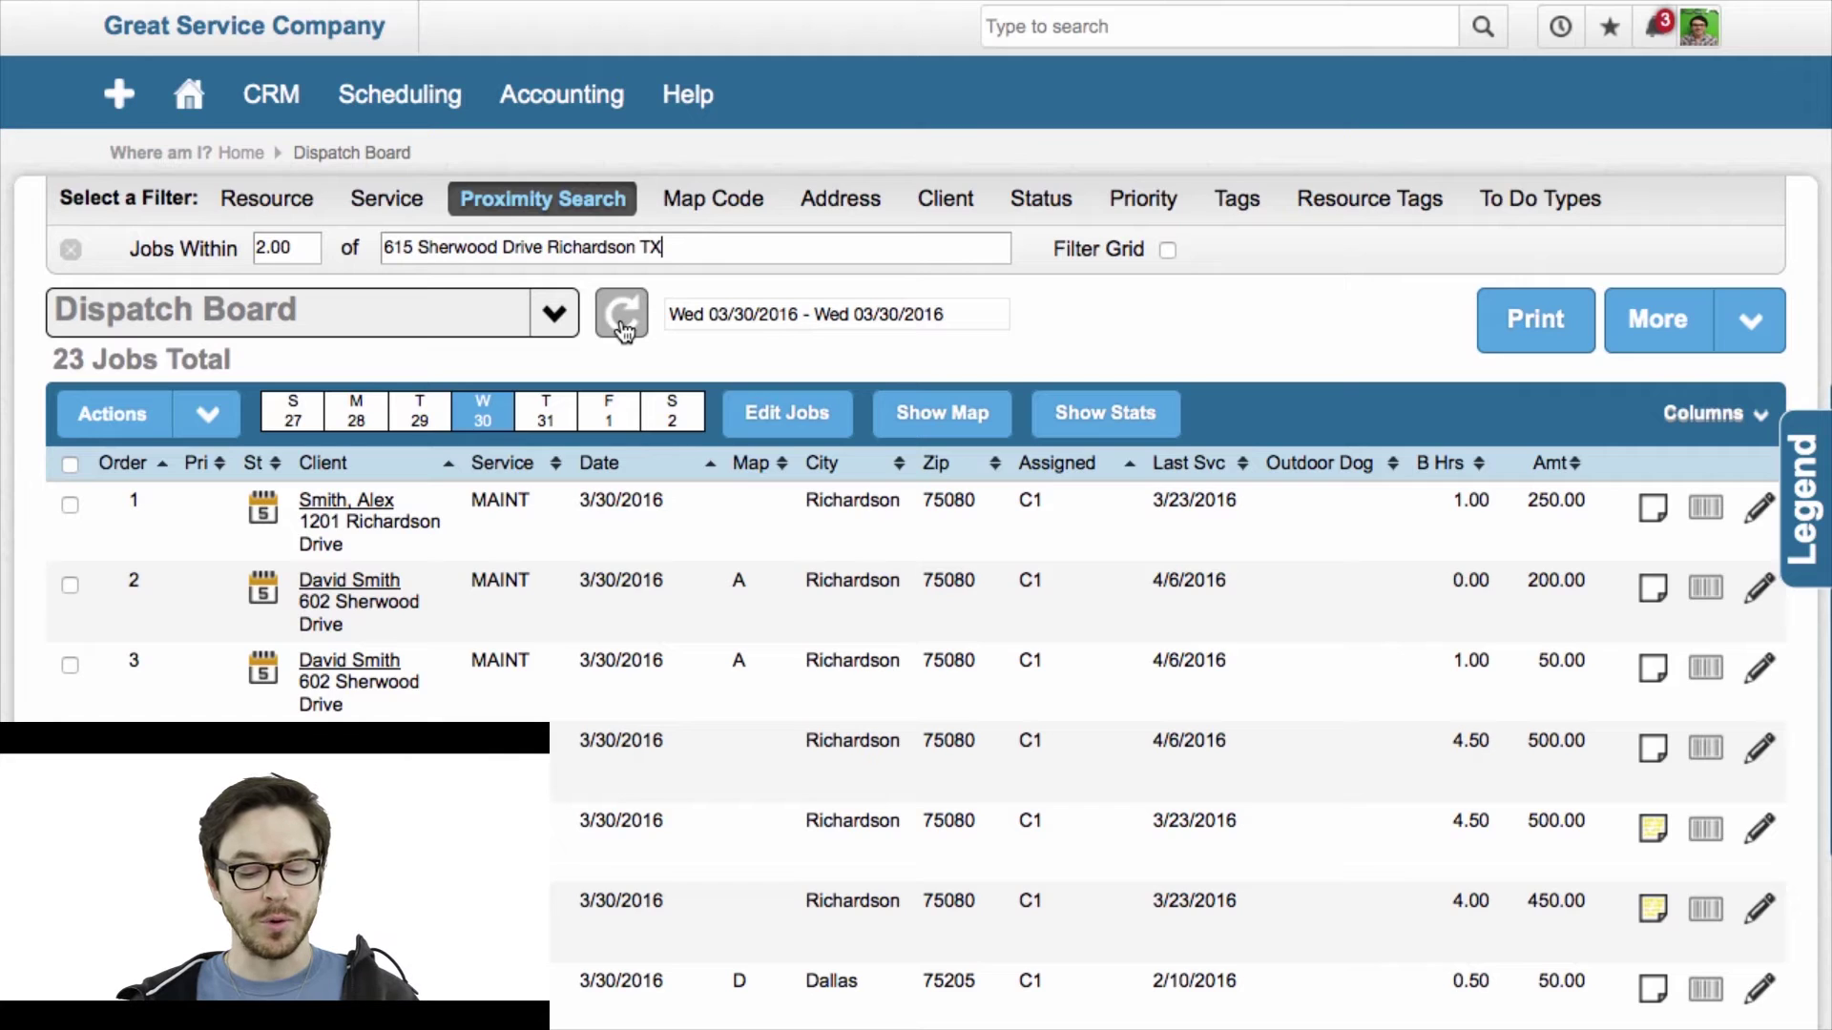
{"action": "left_click", "coordinate": [621, 323]}
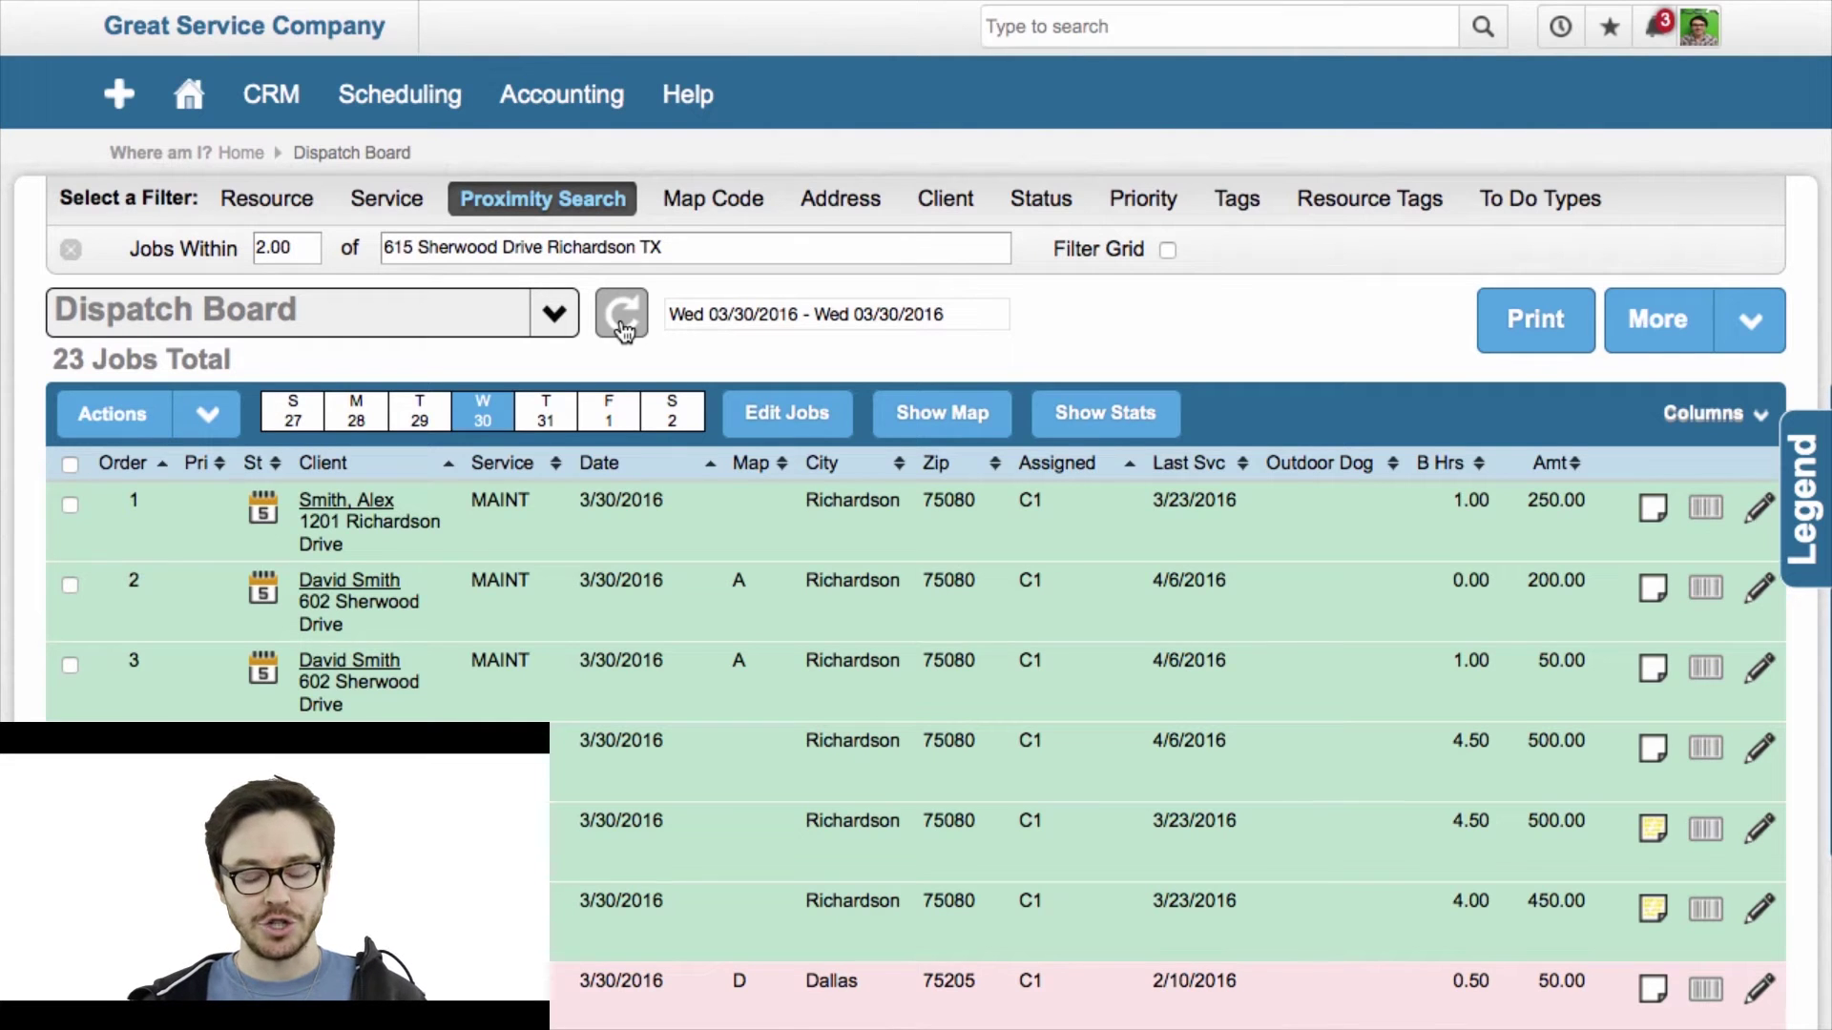
Scroll through the board to review green Richardson rows and pink out-of-range Dallas rows.
{"action": "scroll", "coordinate": [1230, 535], "scroll_direction": "down", "scroll_amount": 2}
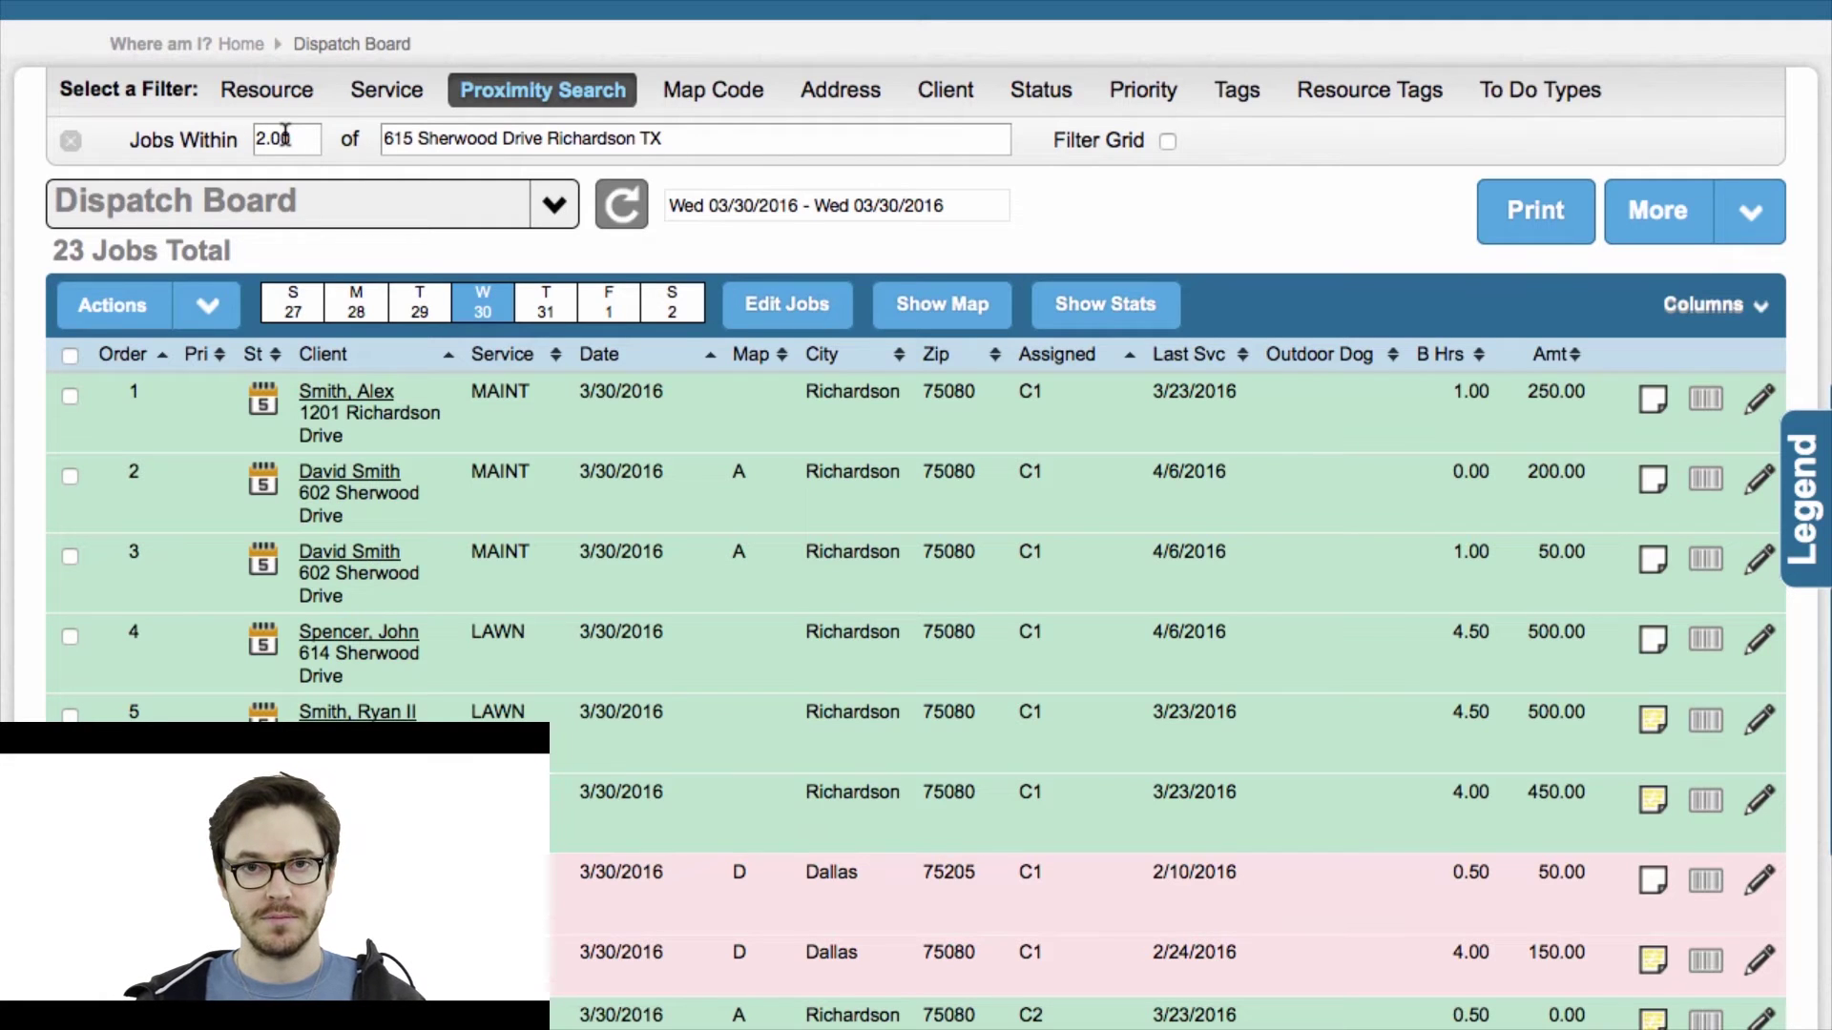
{"action": "scroll", "coordinate": [715, 724], "scroll_direction": "down", "scroll_amount": 3}
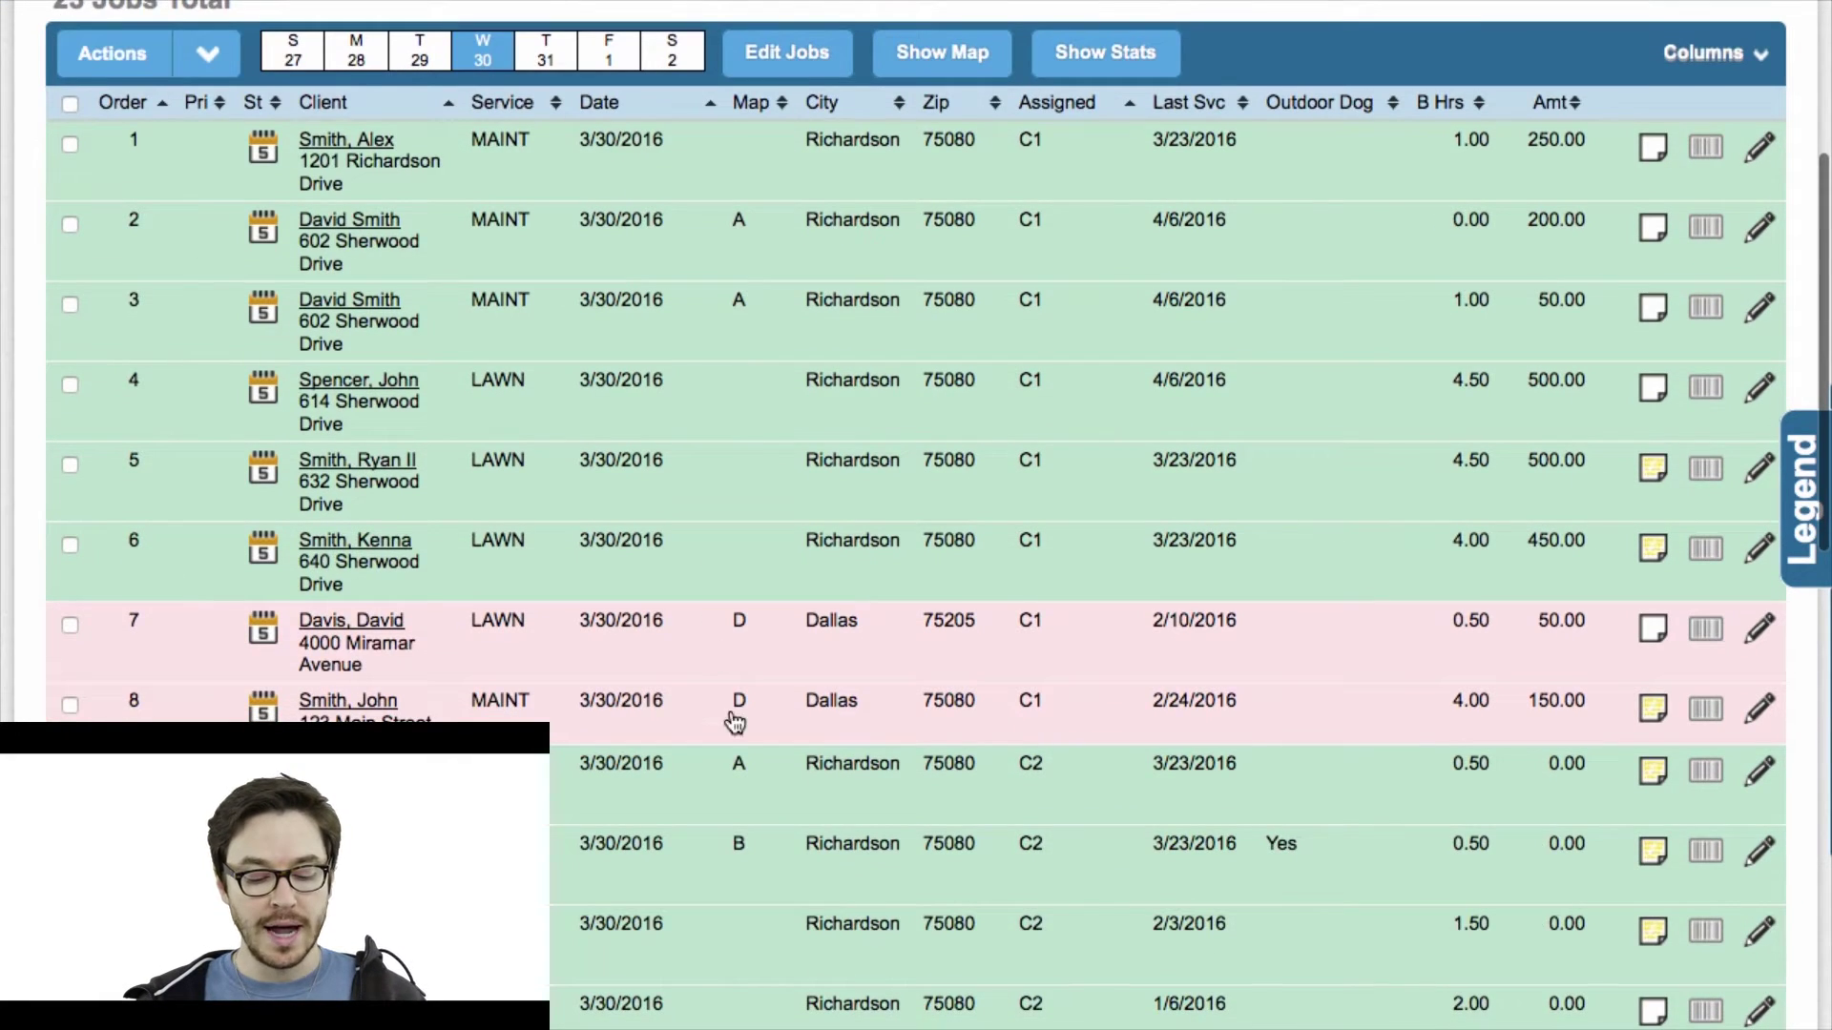
{"action": "scroll", "coordinate": [733, 683], "scroll_direction": "down", "scroll_amount": 1}
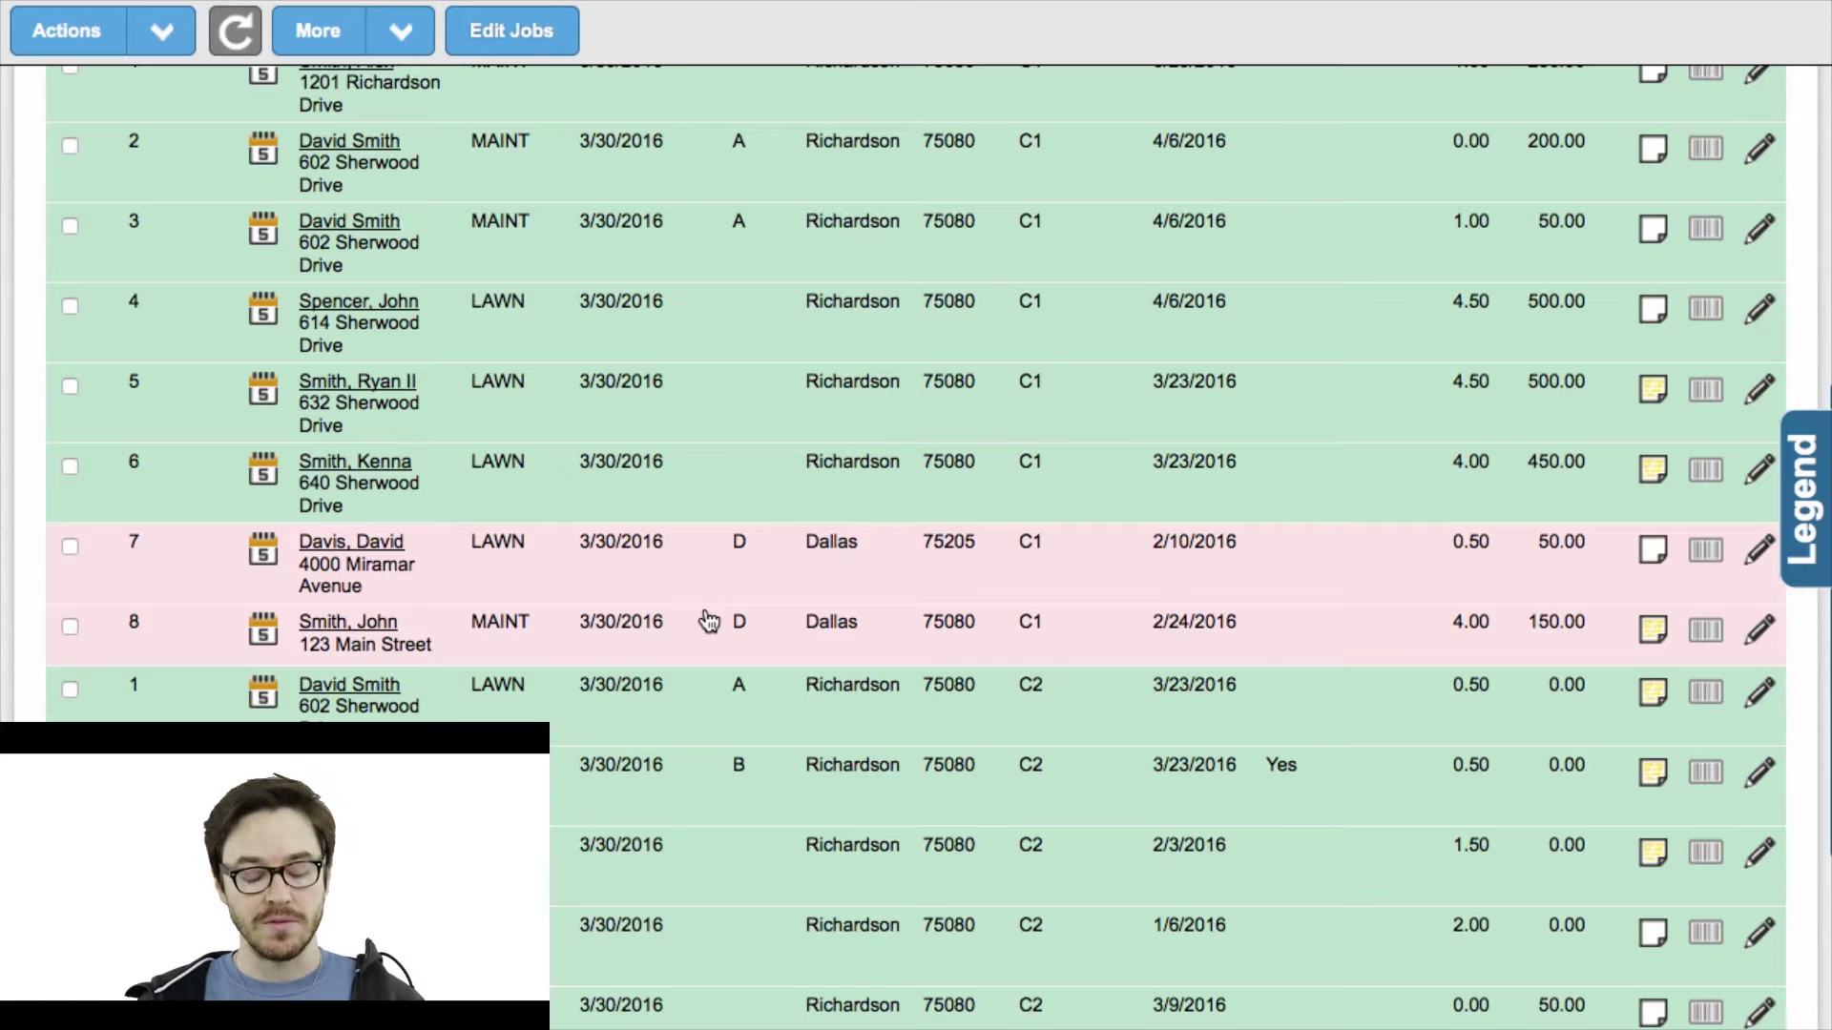
{"action": "scroll", "coordinate": [708, 621], "scroll_direction": "down", "scroll_amount": 8}
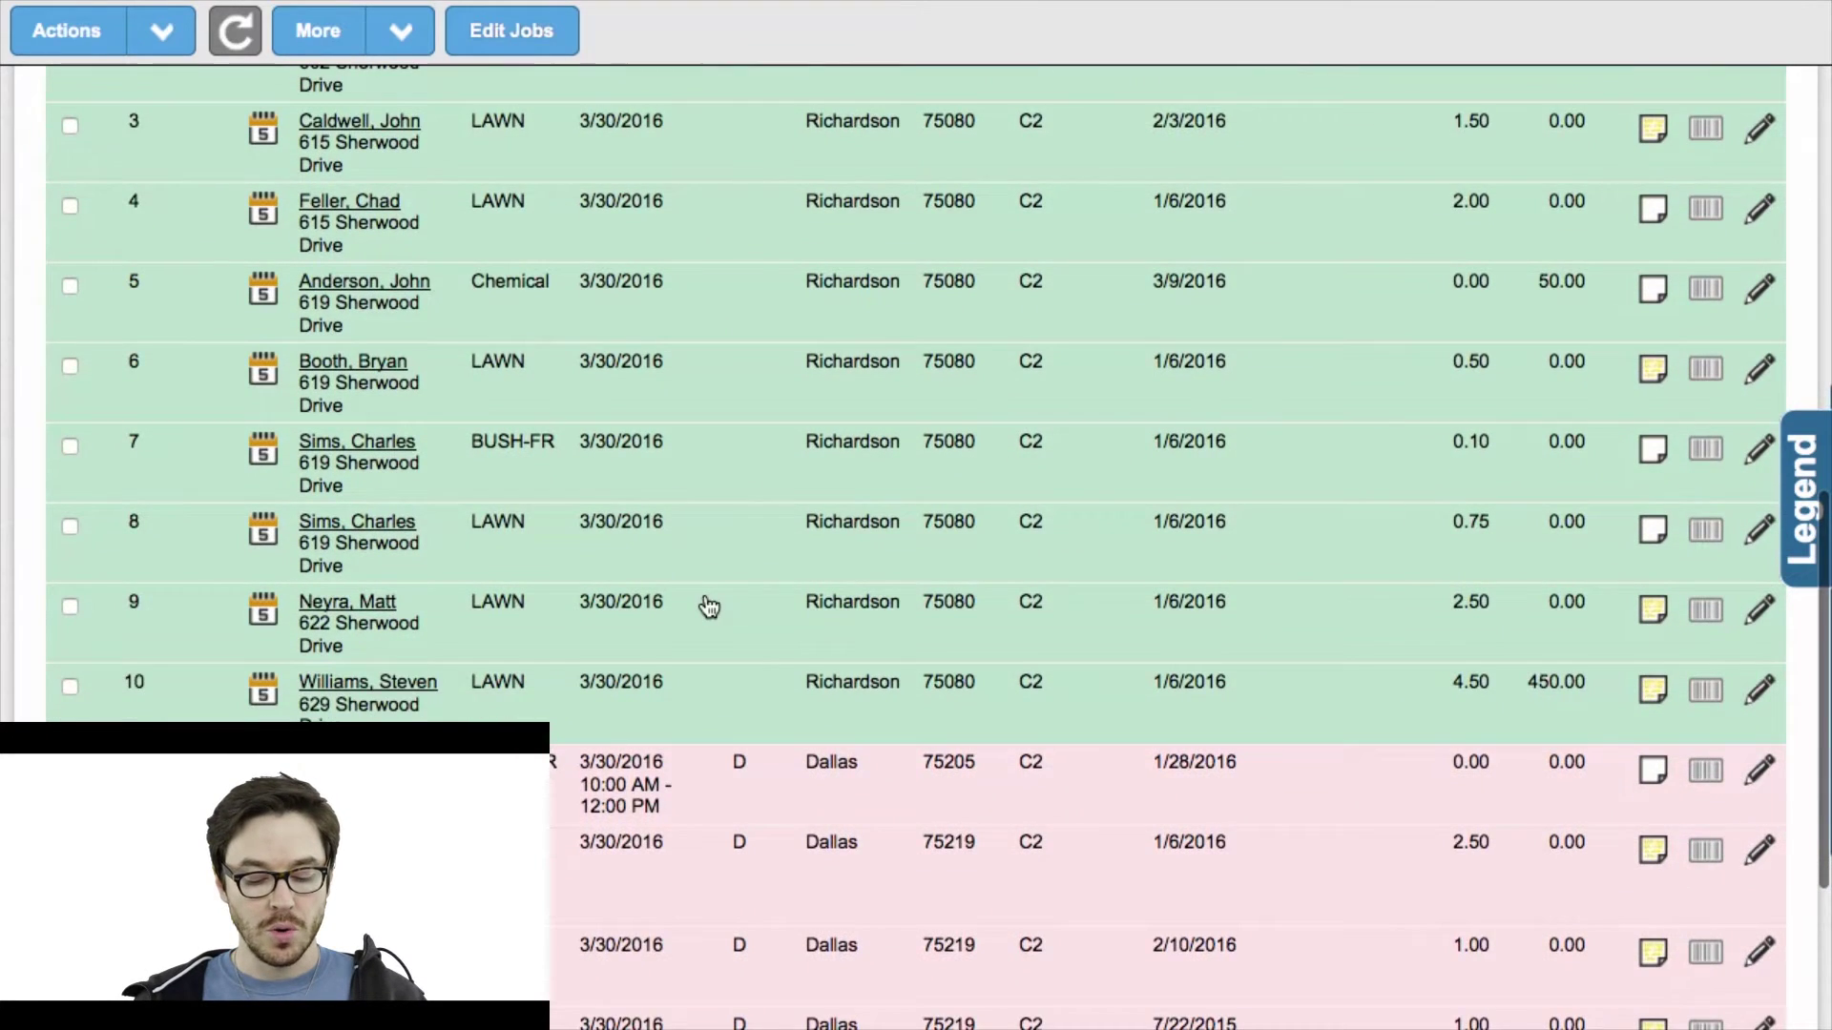
{"action": "scroll", "coordinate": [708, 607], "scroll_direction": "up", "scroll_amount": 7}
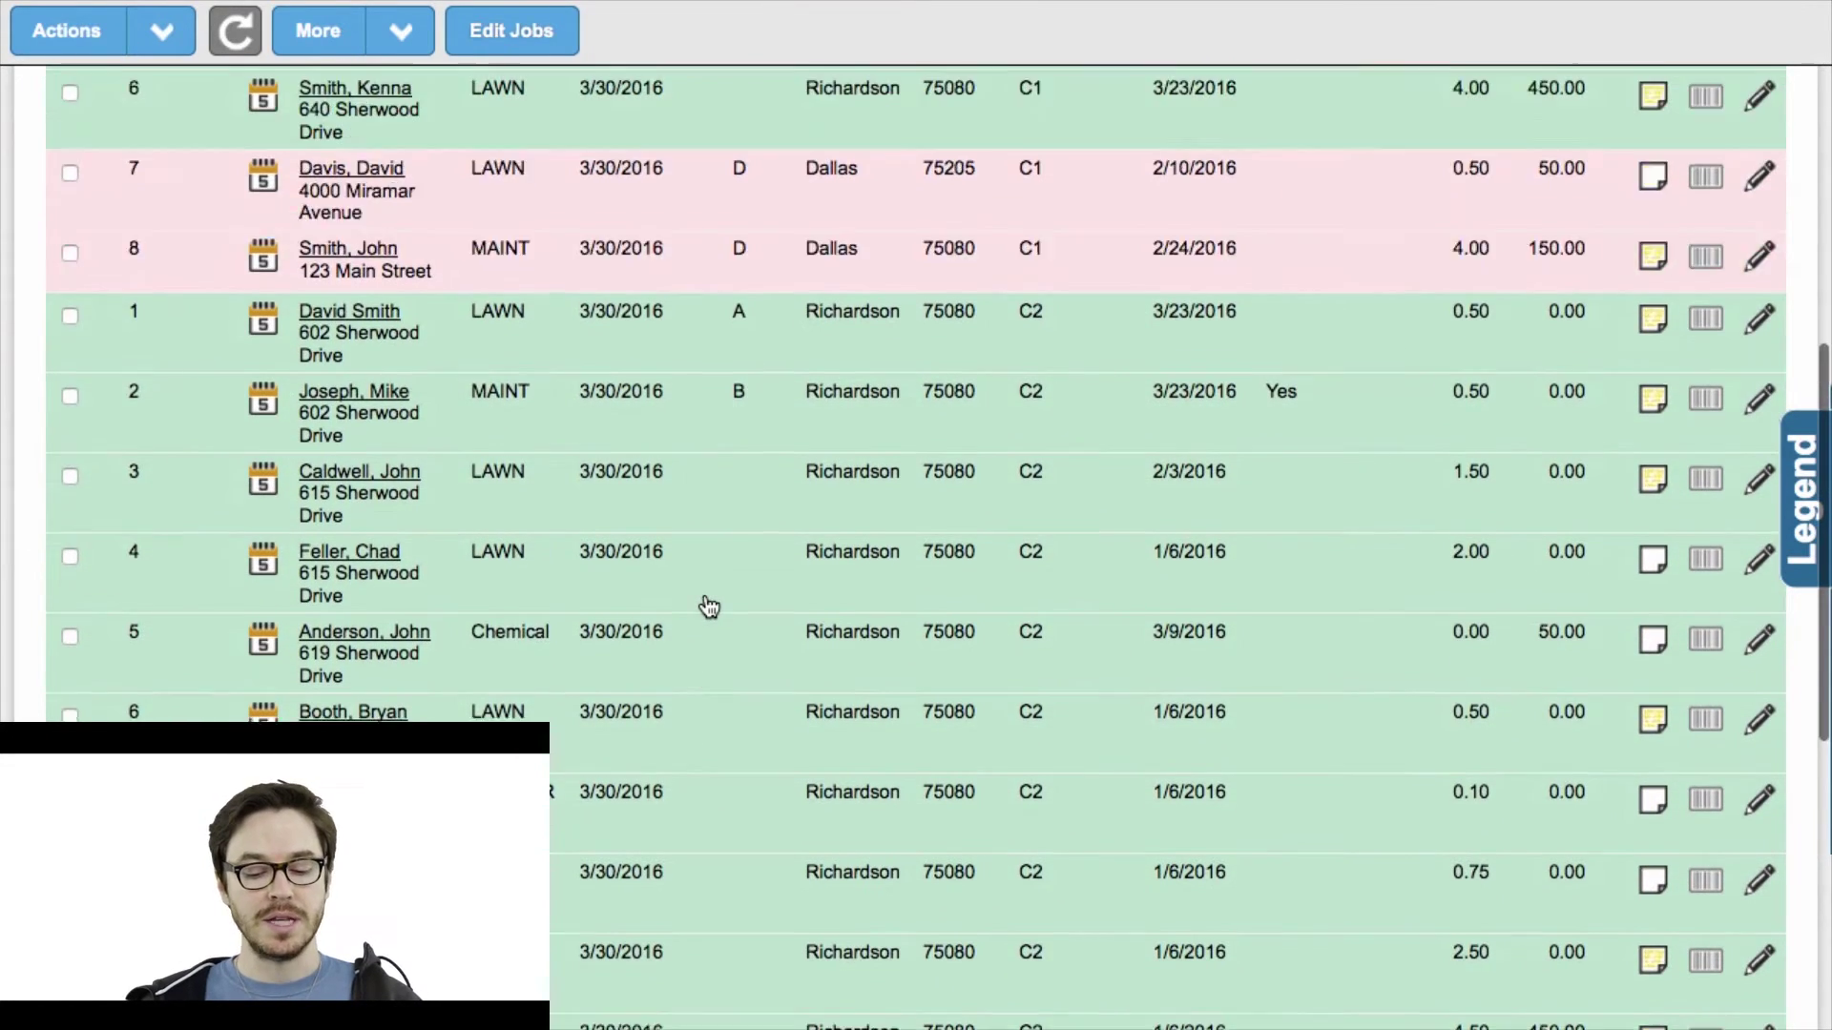
{"action": "scroll", "coordinate": [708, 607], "scroll_direction": "up", "scroll_amount": 2}
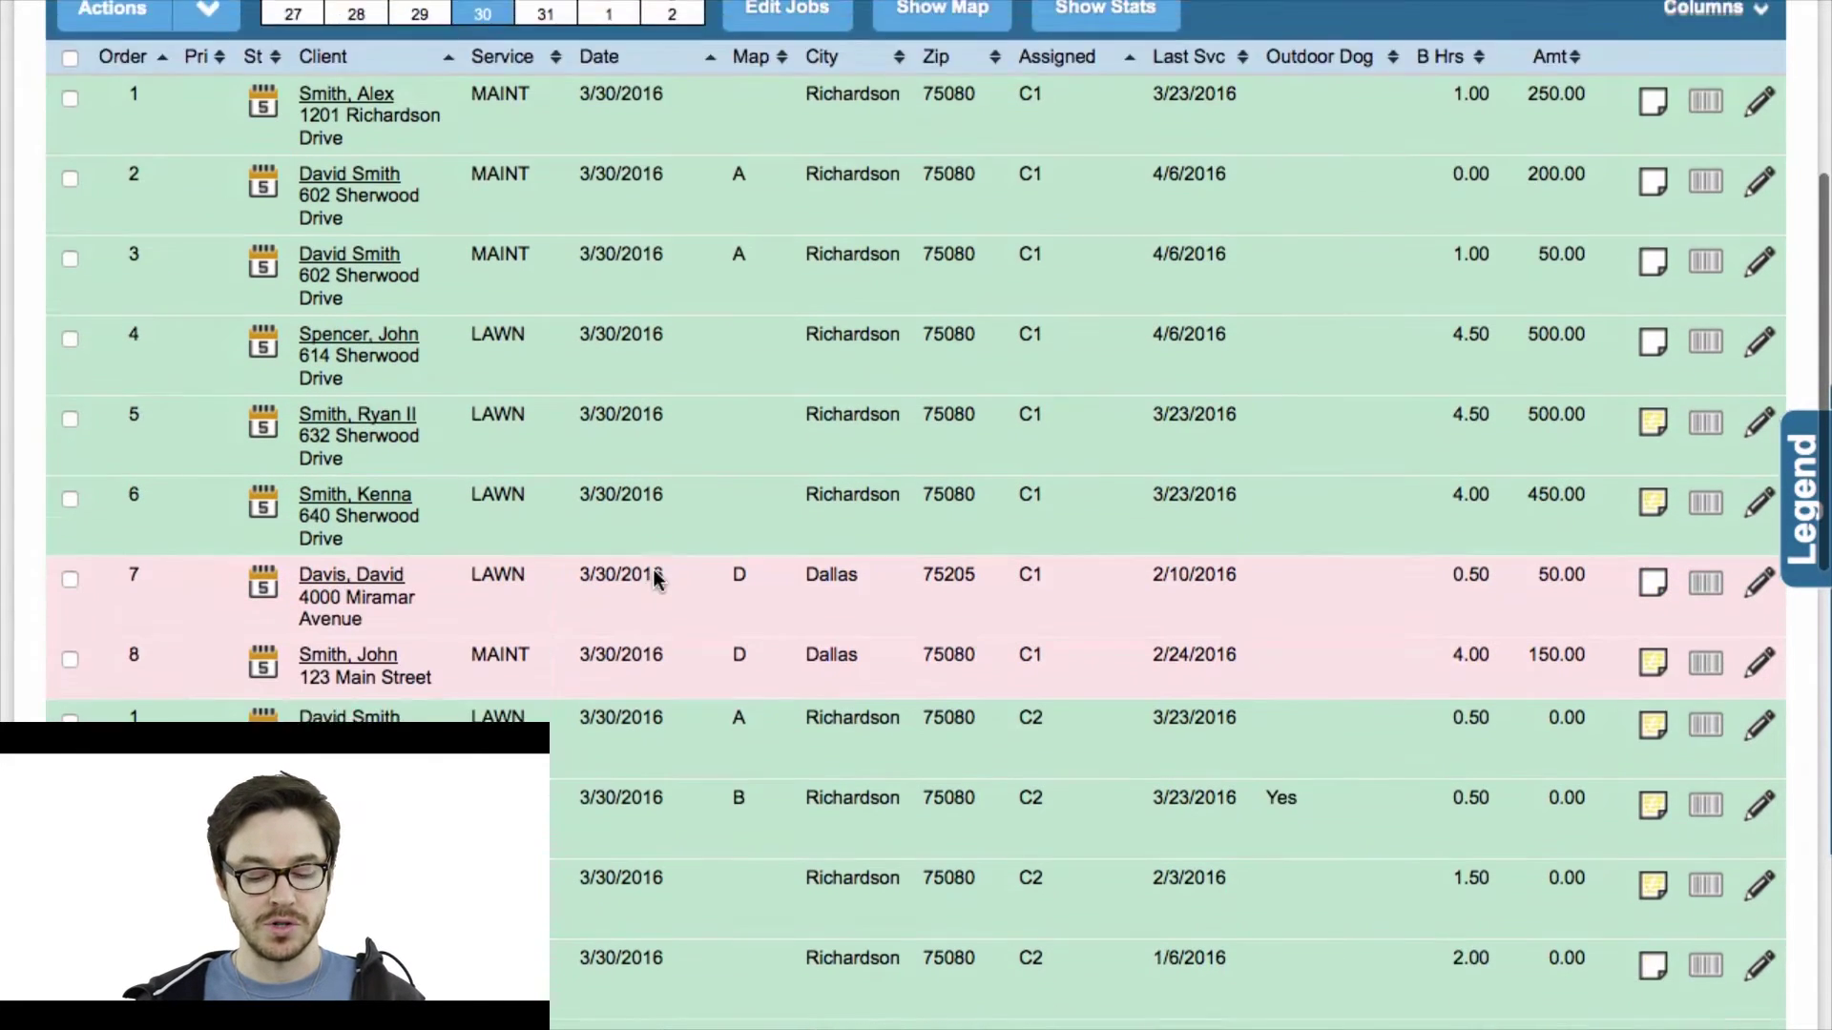
{"action": "scroll", "coordinate": [652, 577], "scroll_direction": "down", "scroll_amount": 1}
{"action": "scroll", "coordinate": [657, 582], "scroll_direction": "up", "scroll_amount": 2}
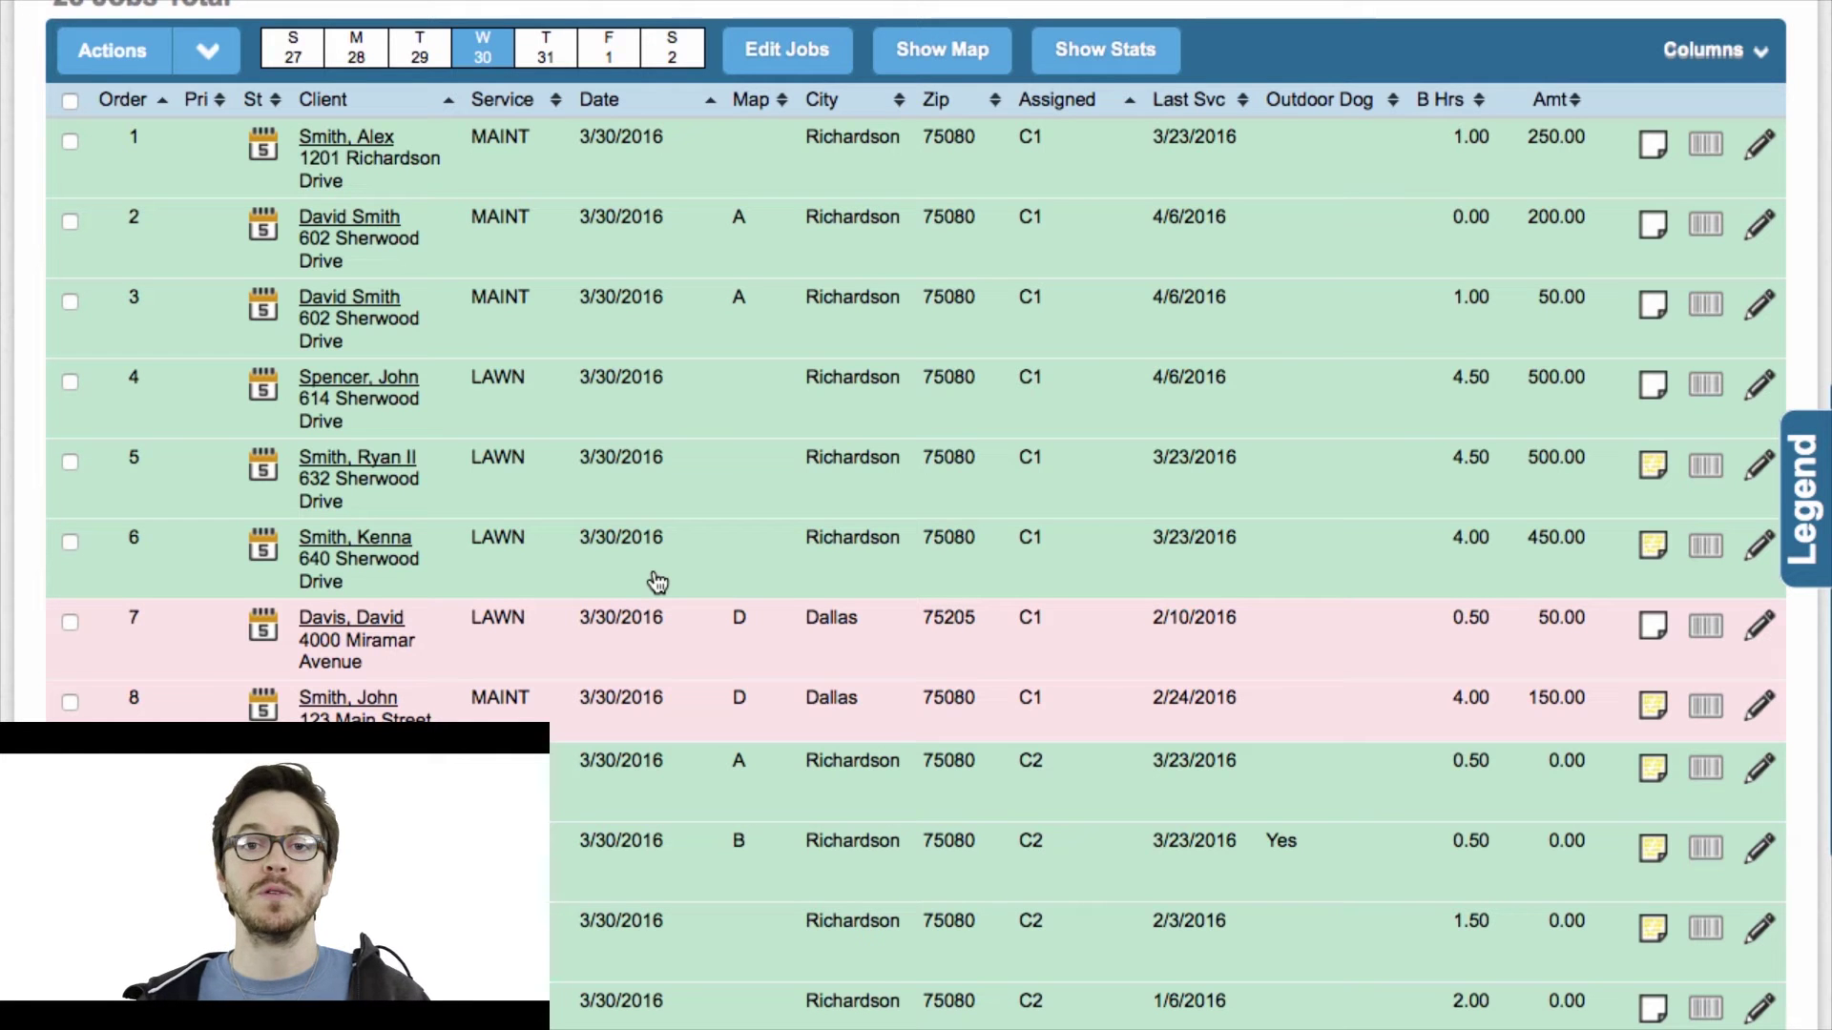
{"action": "scroll", "coordinate": [658, 581], "scroll_direction": "up", "scroll_amount": 3}
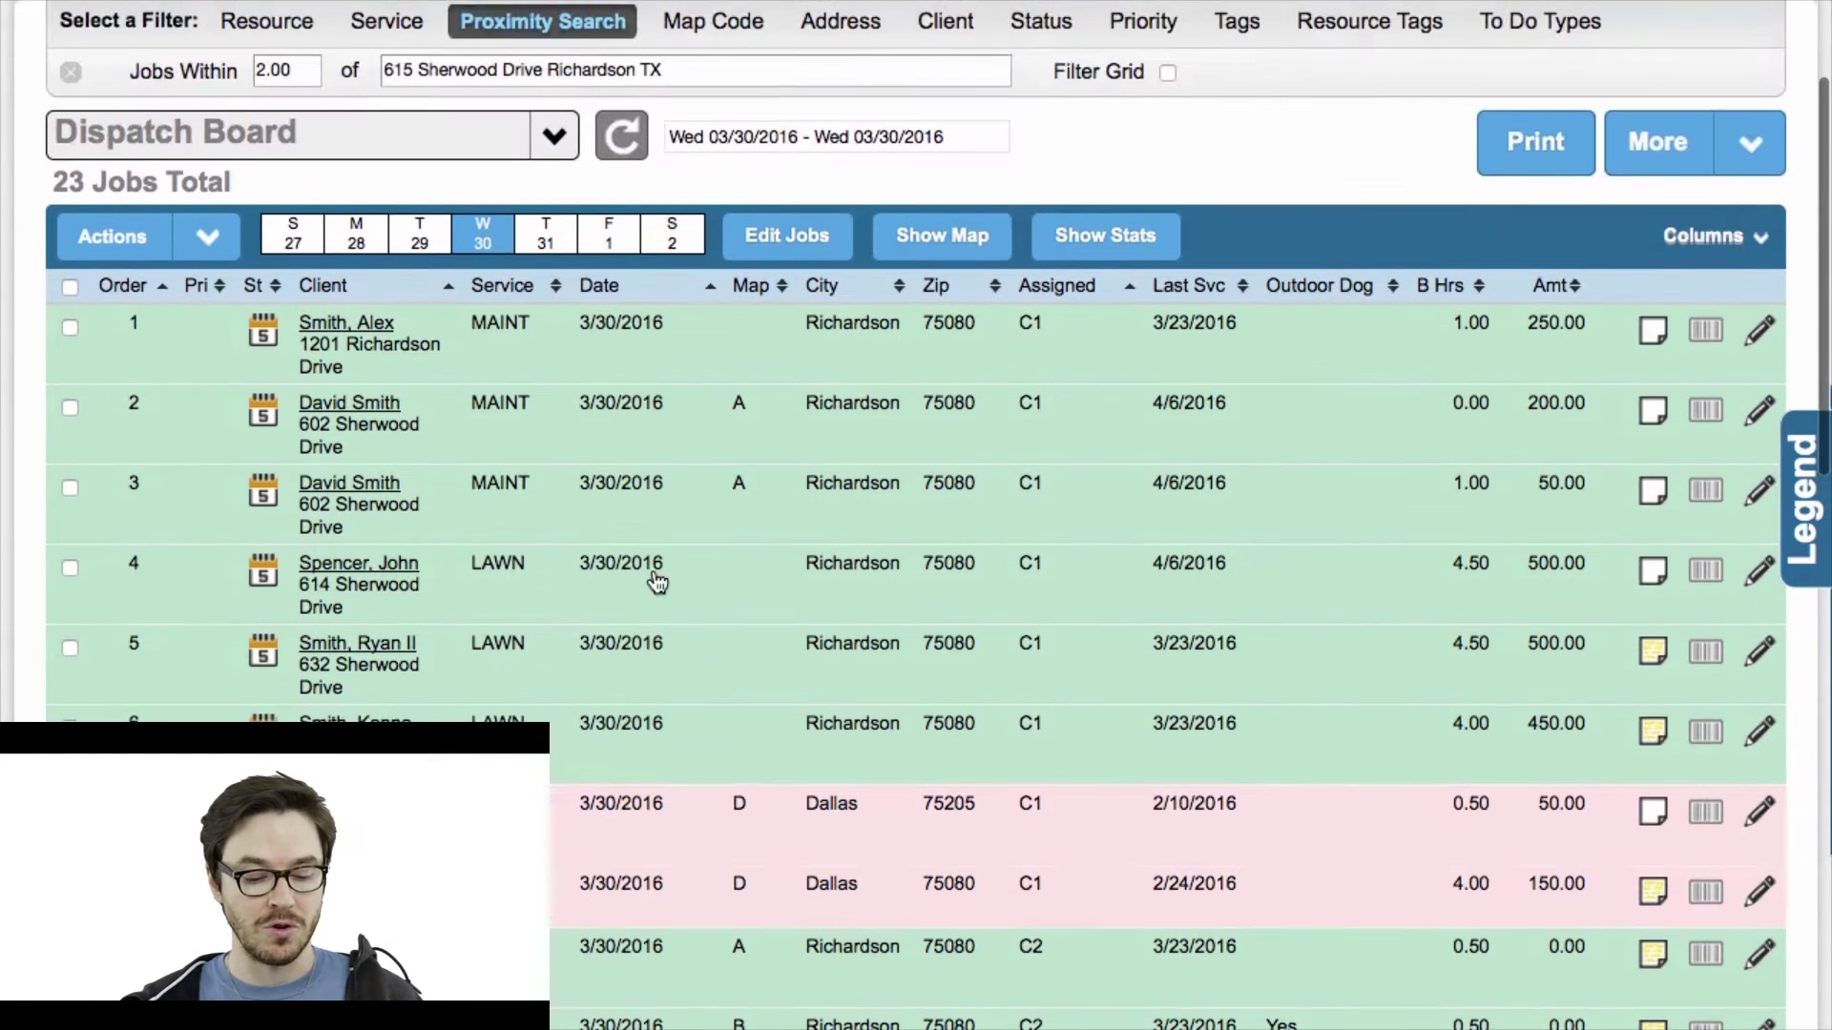
{"action": "scroll", "coordinate": [471, 558], "scroll_direction": "down", "scroll_amount": 2}
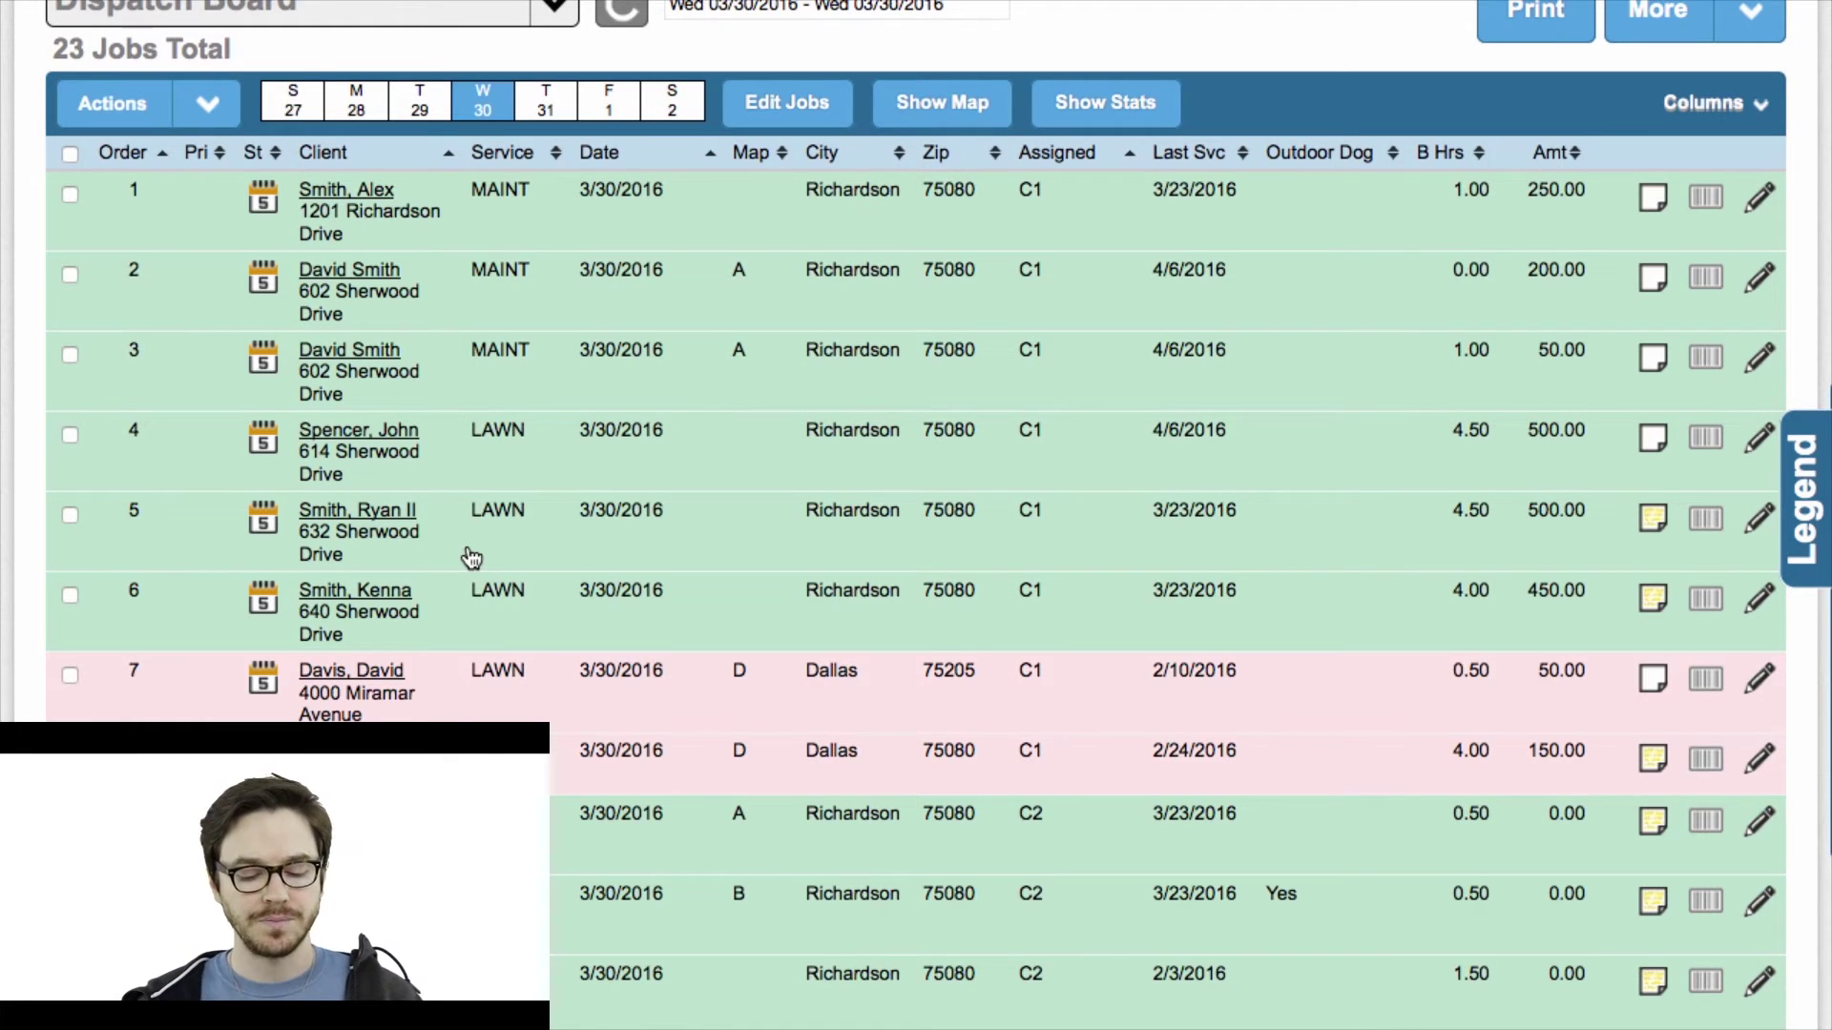
{"action": "scroll", "coordinate": [583, 442], "scroll_direction": "down", "scroll_amount": 3}
{"action": "scroll", "coordinate": [583, 477], "scroll_direction": "down", "scroll_amount": 10}
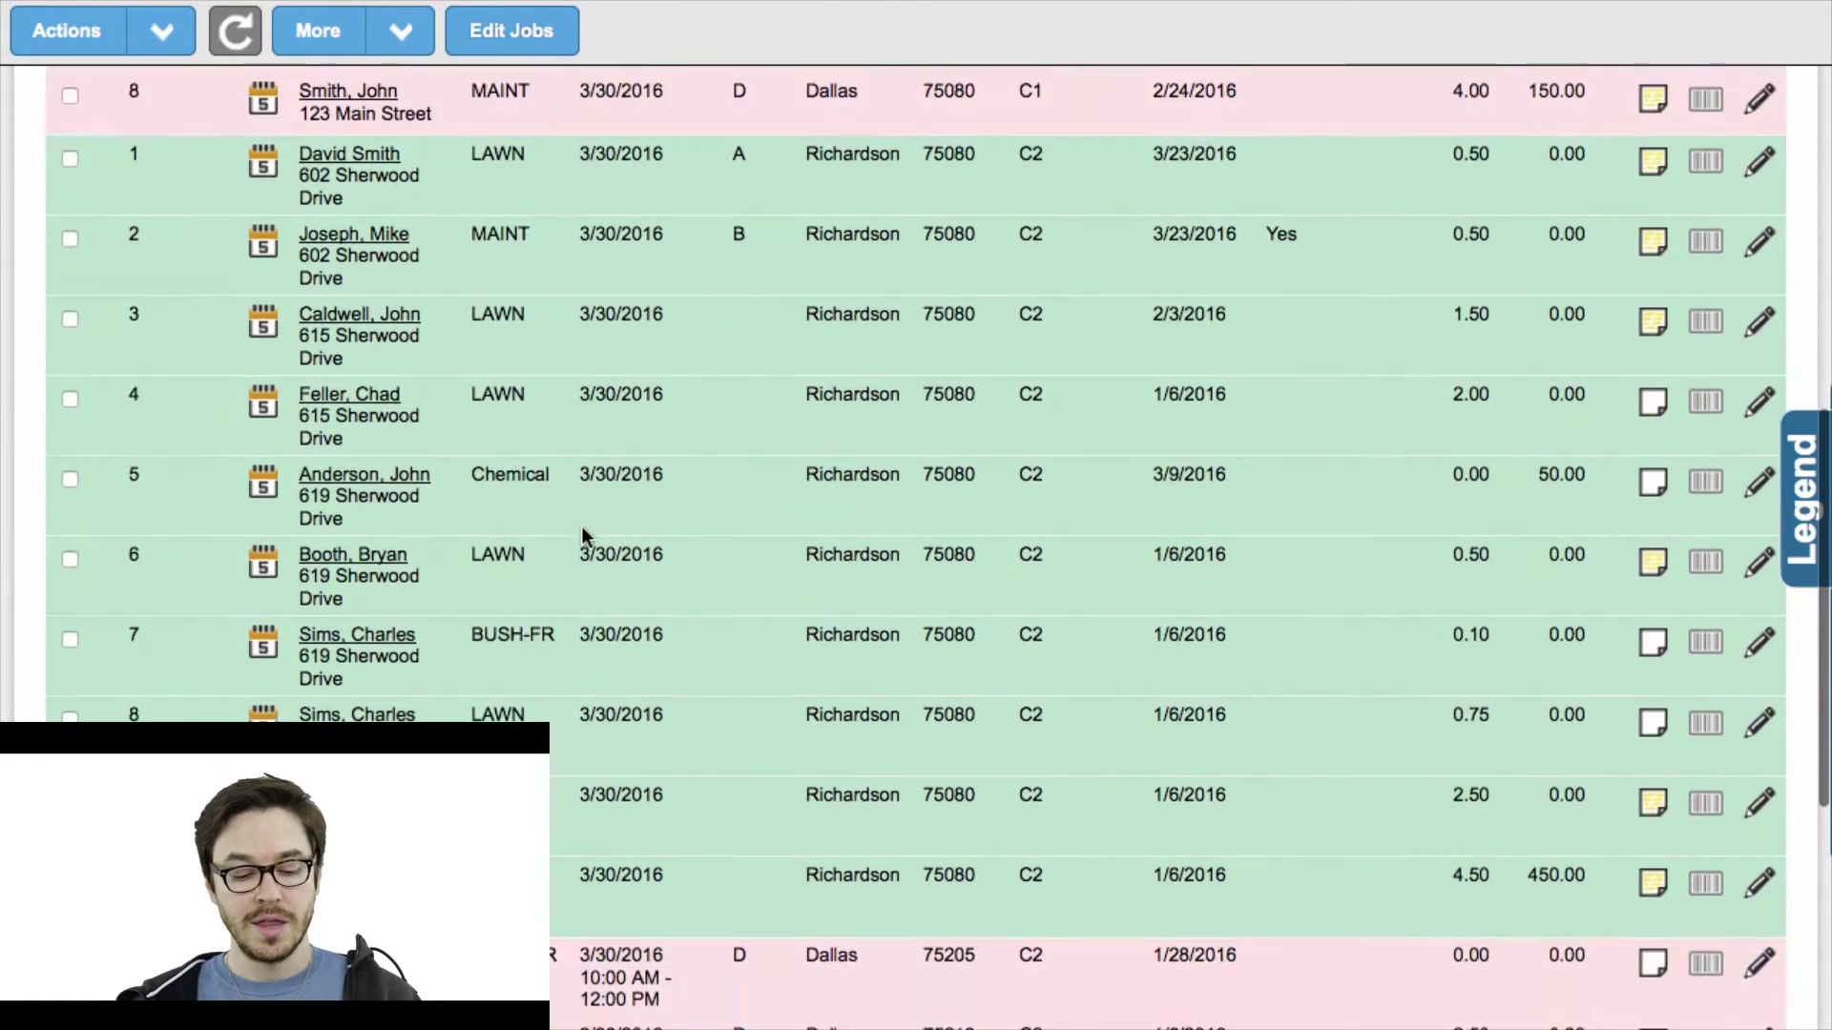
{"action": "scroll", "coordinate": [586, 537], "scroll_direction": "down", "scroll_amount": 1}
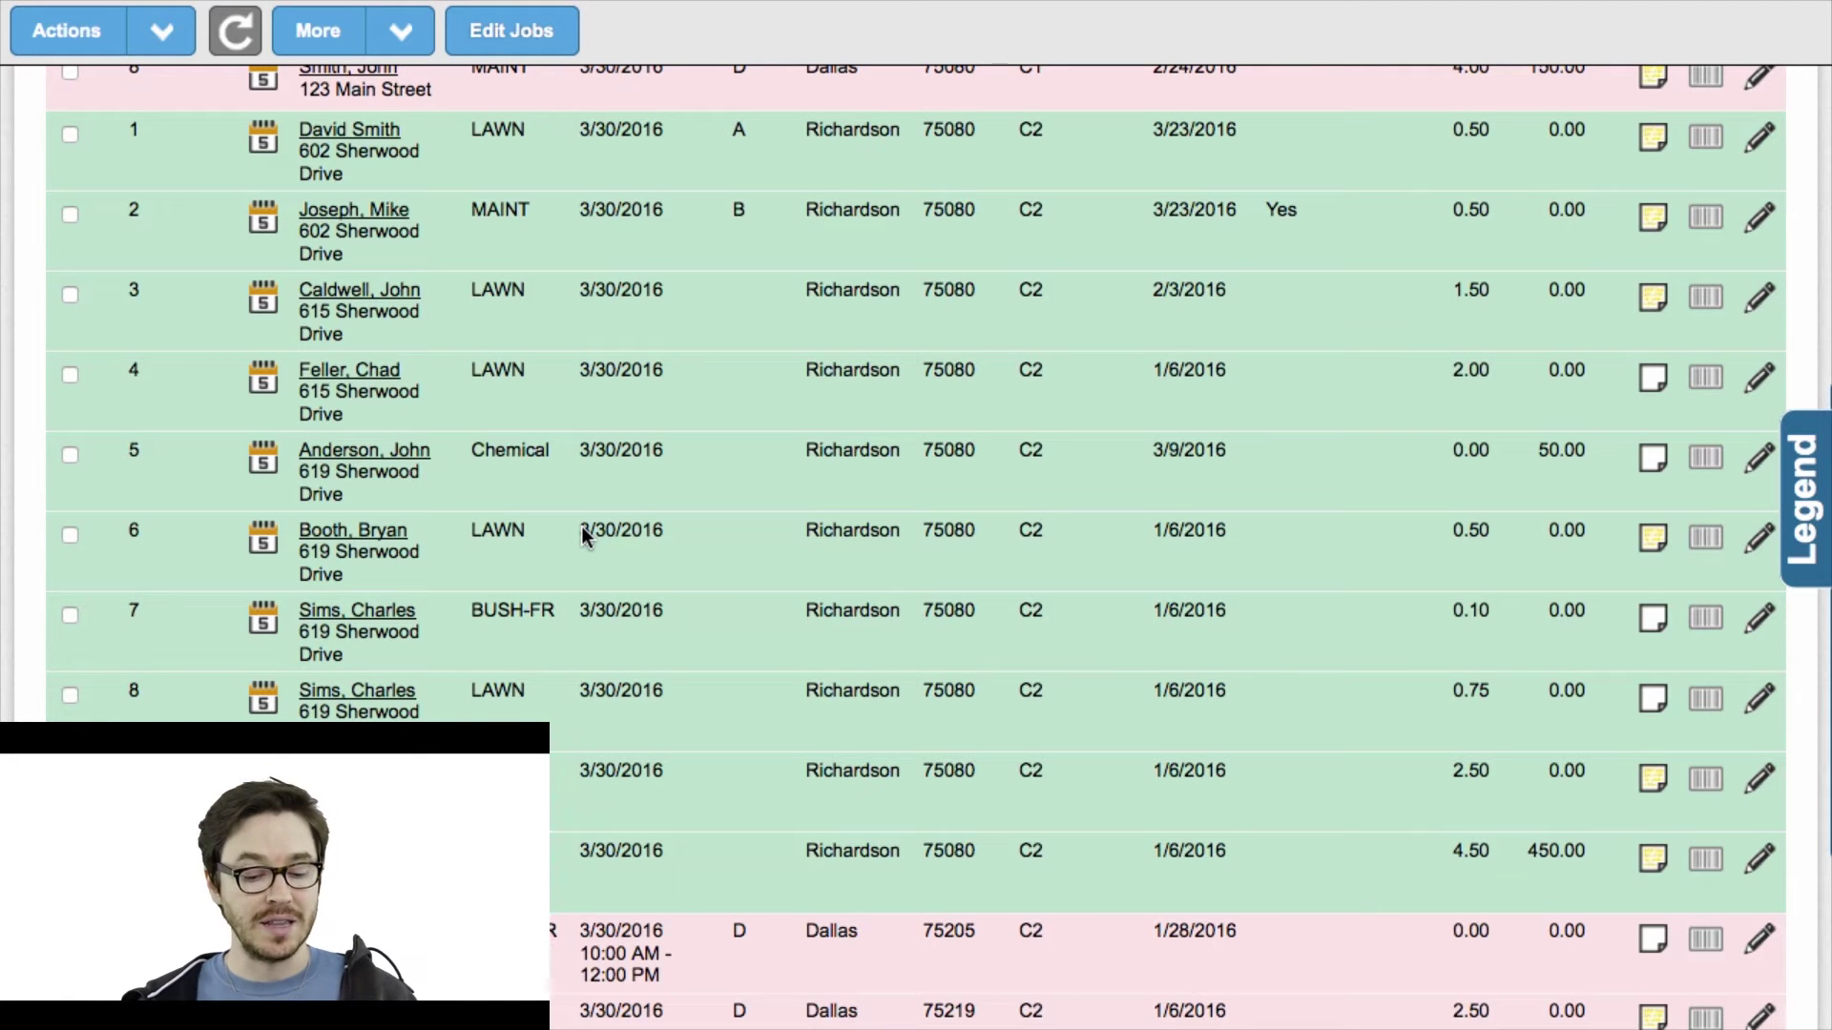
{"action": "scroll", "coordinate": [709, 363], "scroll_direction": "up", "scroll_amount": 2}
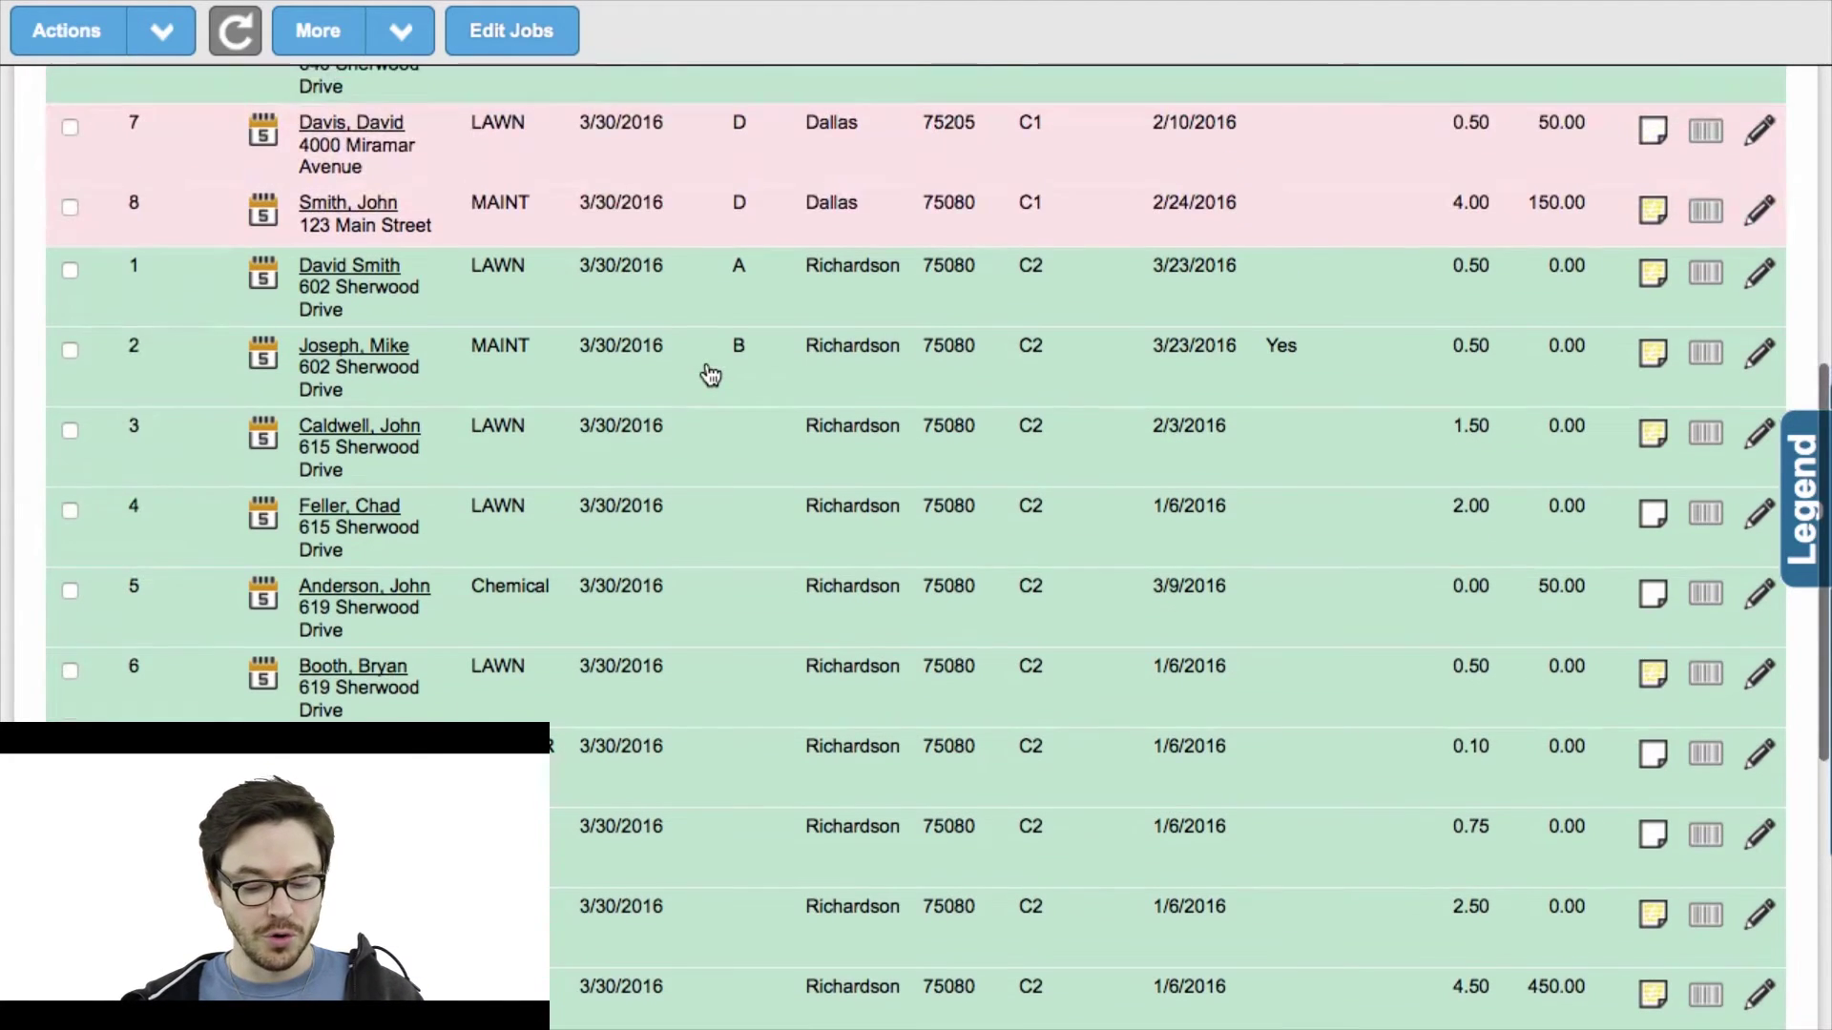
{"action": "scroll", "coordinate": [709, 367], "scroll_direction": "down", "scroll_amount": 6}
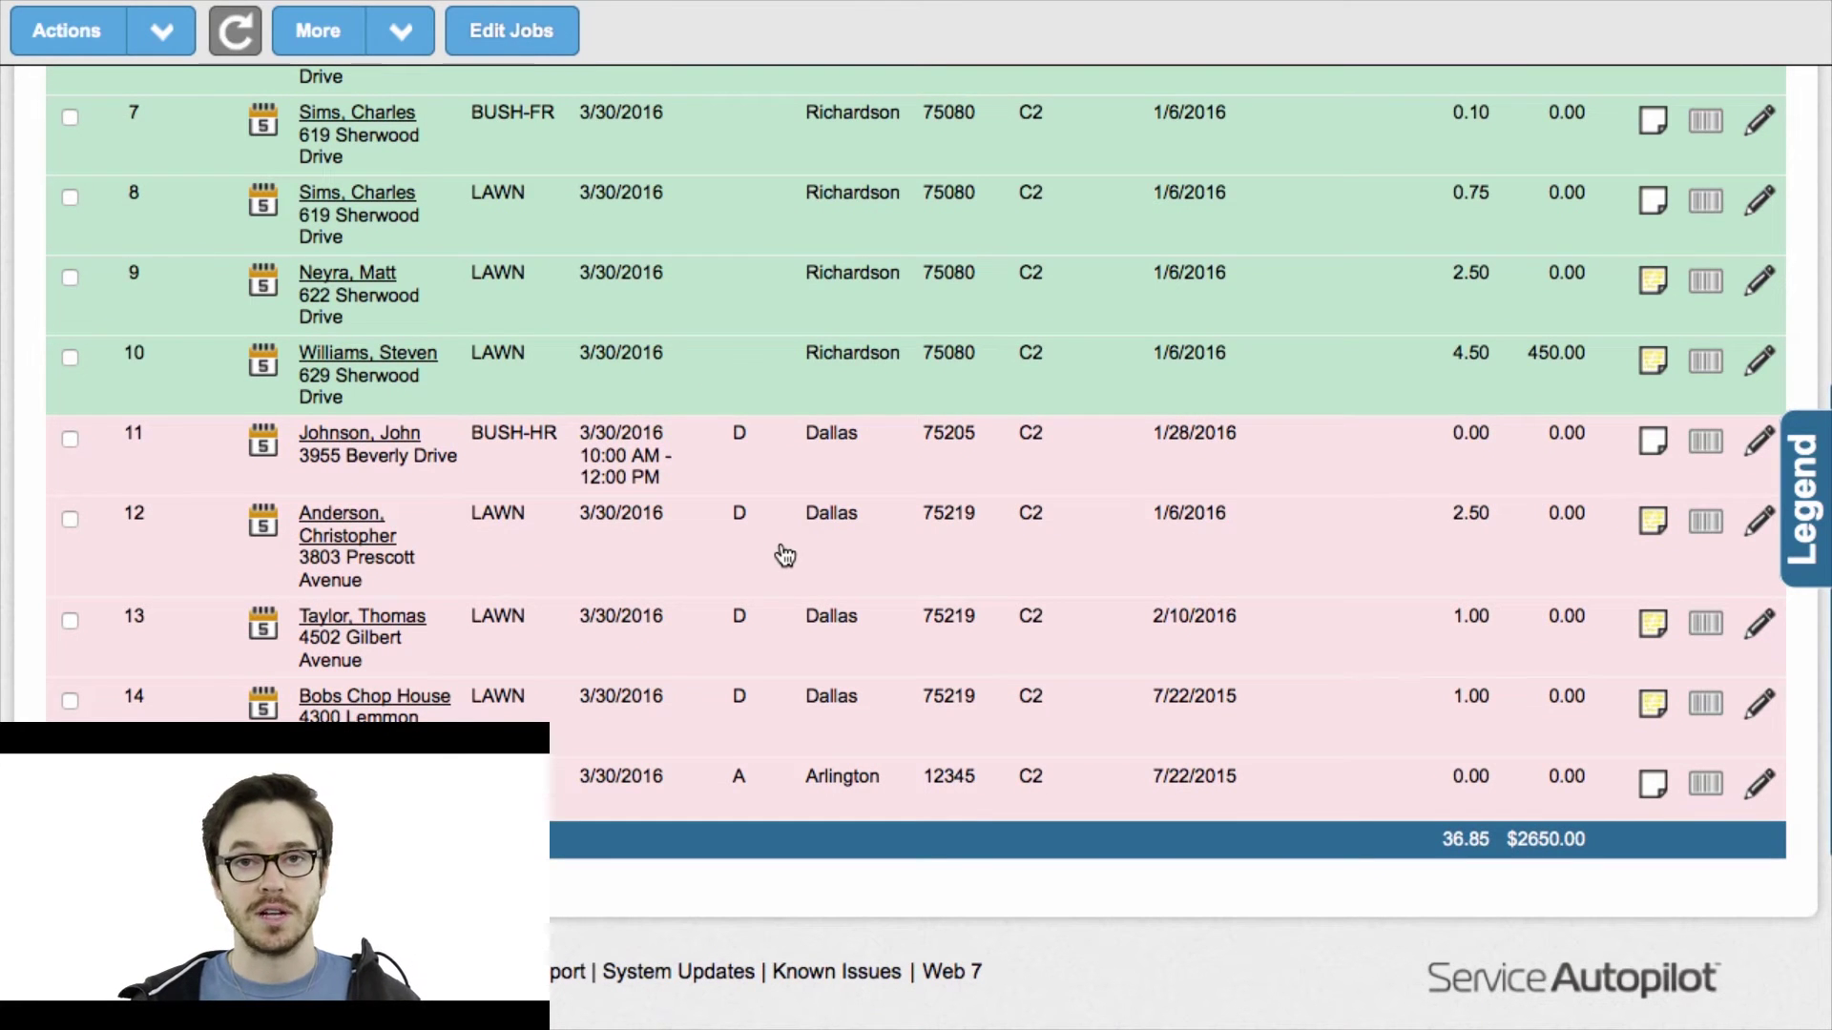
{"action": "scroll", "coordinate": [784, 555], "scroll_direction": "up", "scroll_amount": 12}
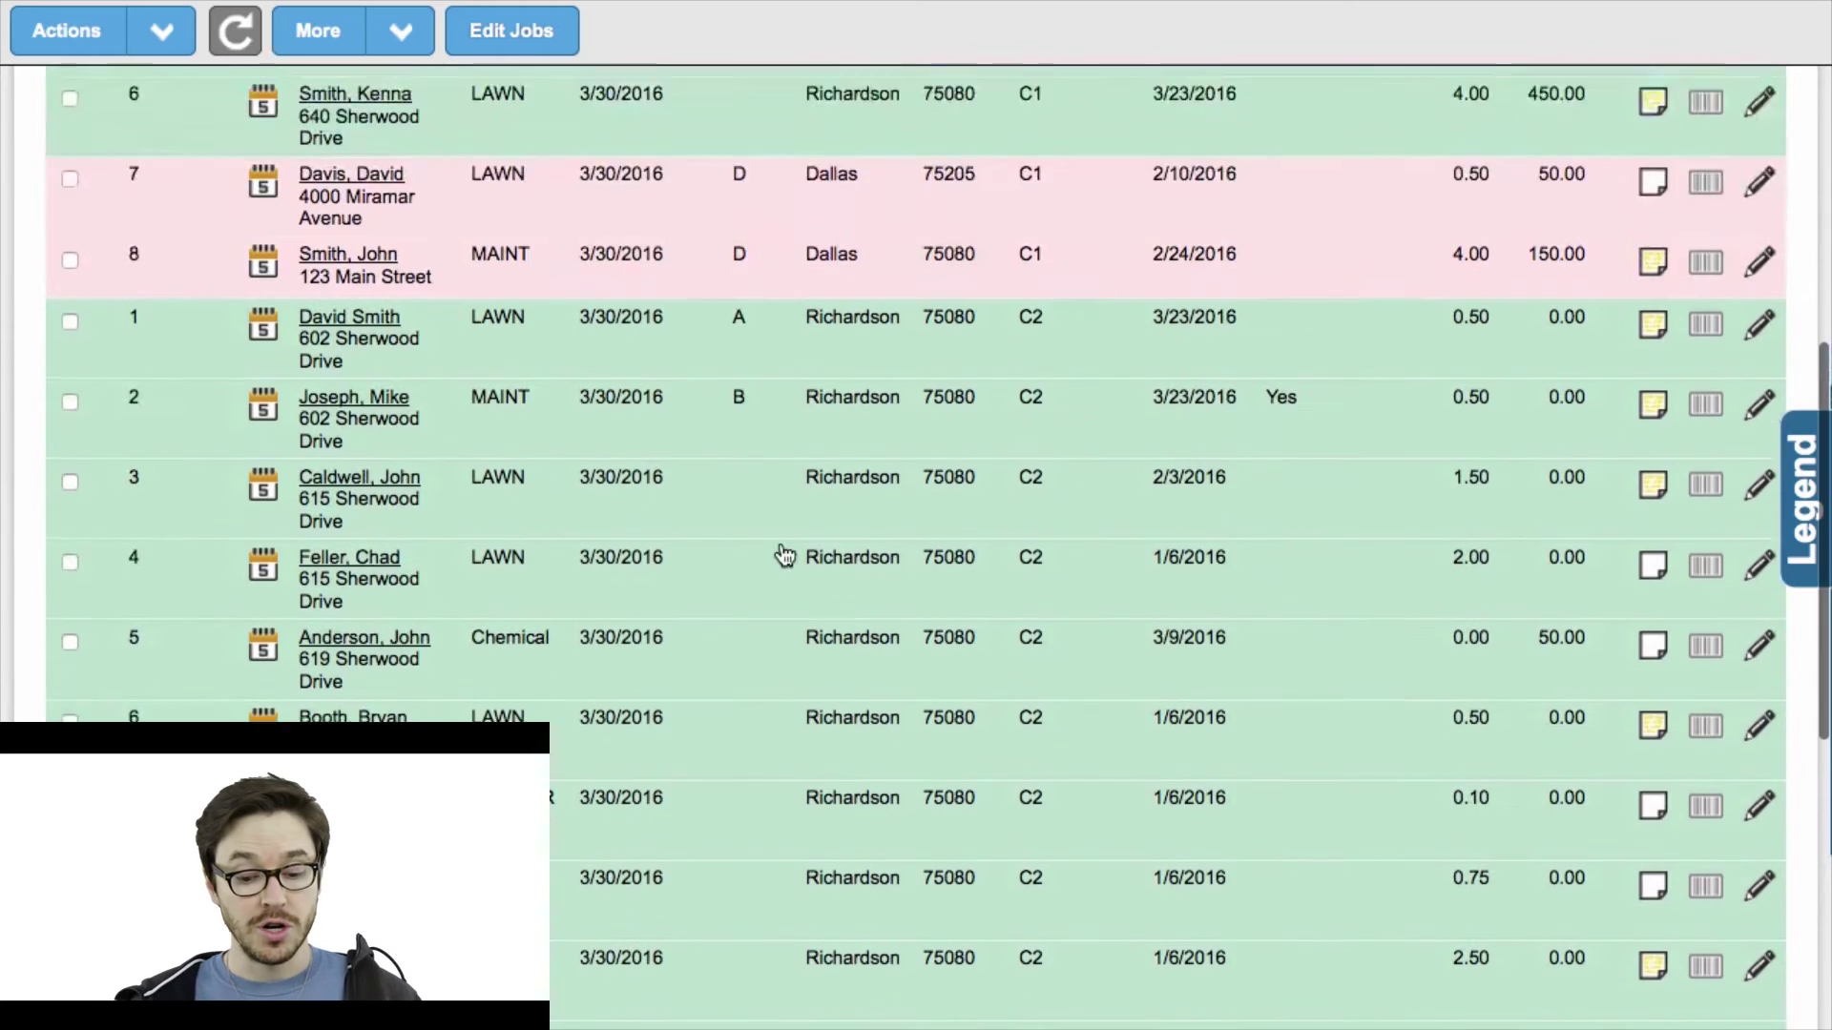
{"action": "scroll", "coordinate": [784, 555], "scroll_direction": "up", "scroll_amount": 4}
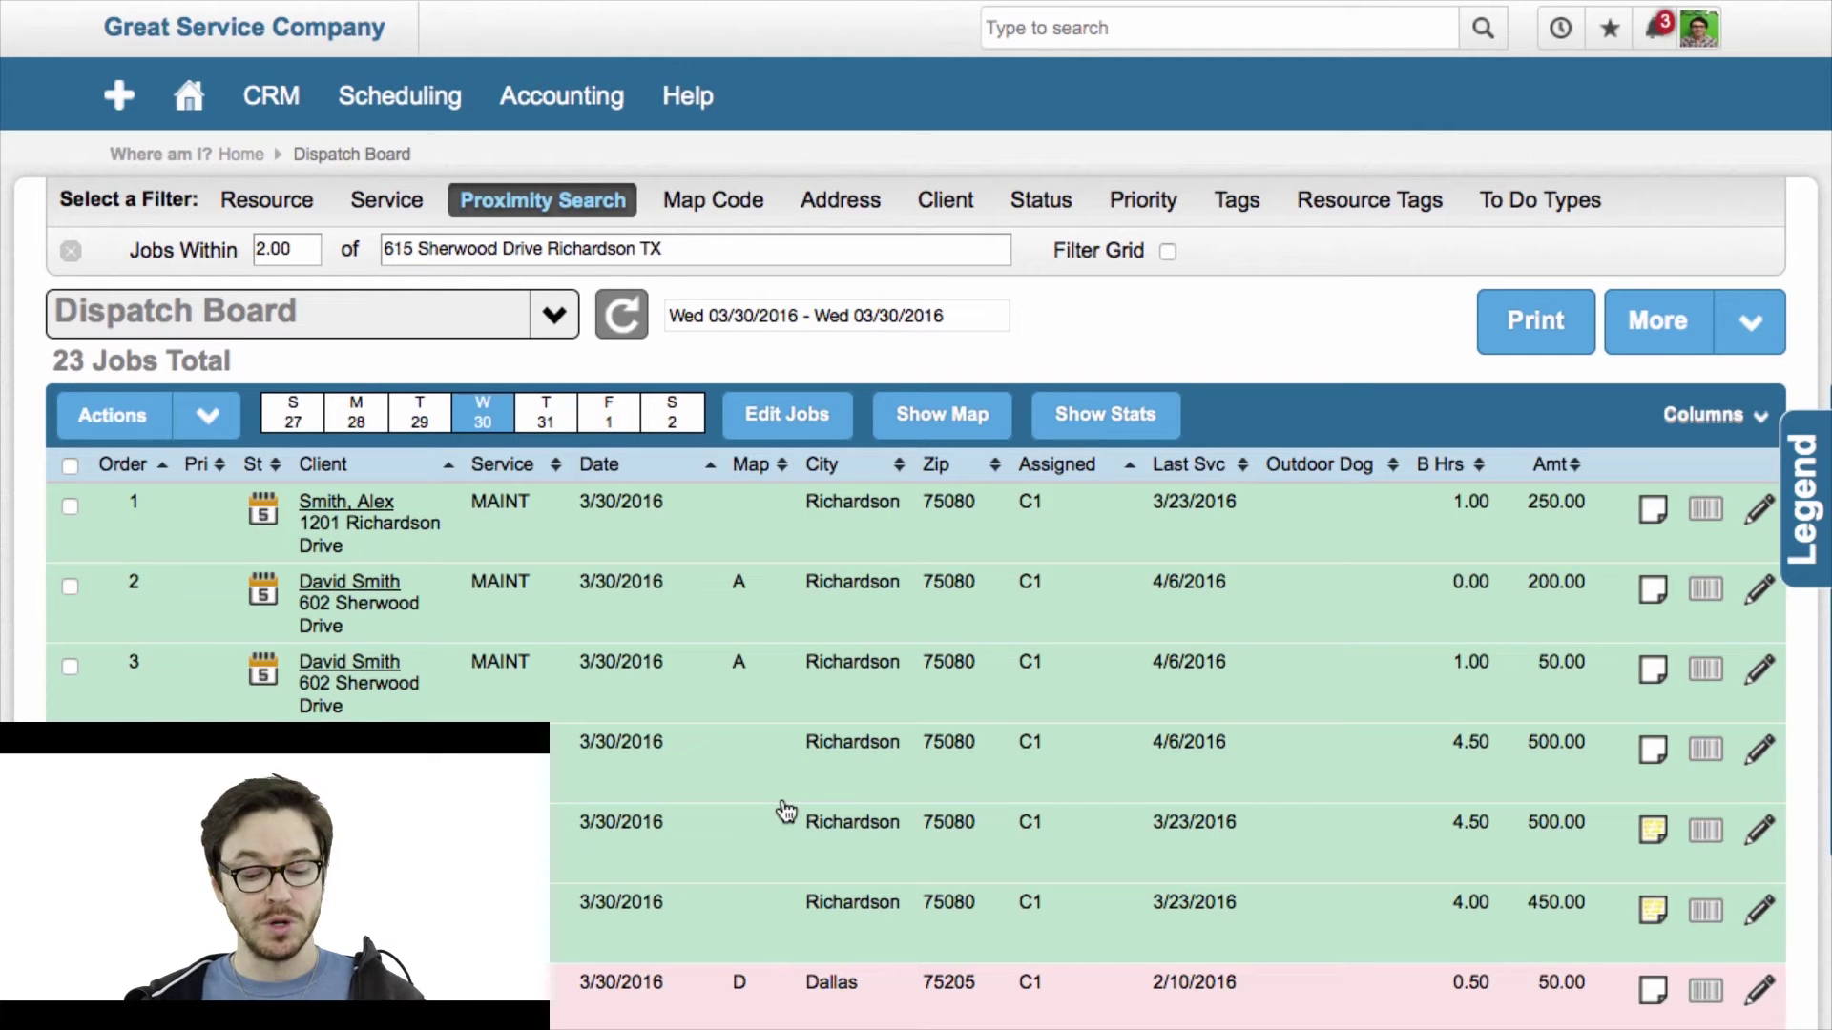
{"action": "scroll", "coordinate": [787, 812], "scroll_direction": "down", "scroll_amount": 2}
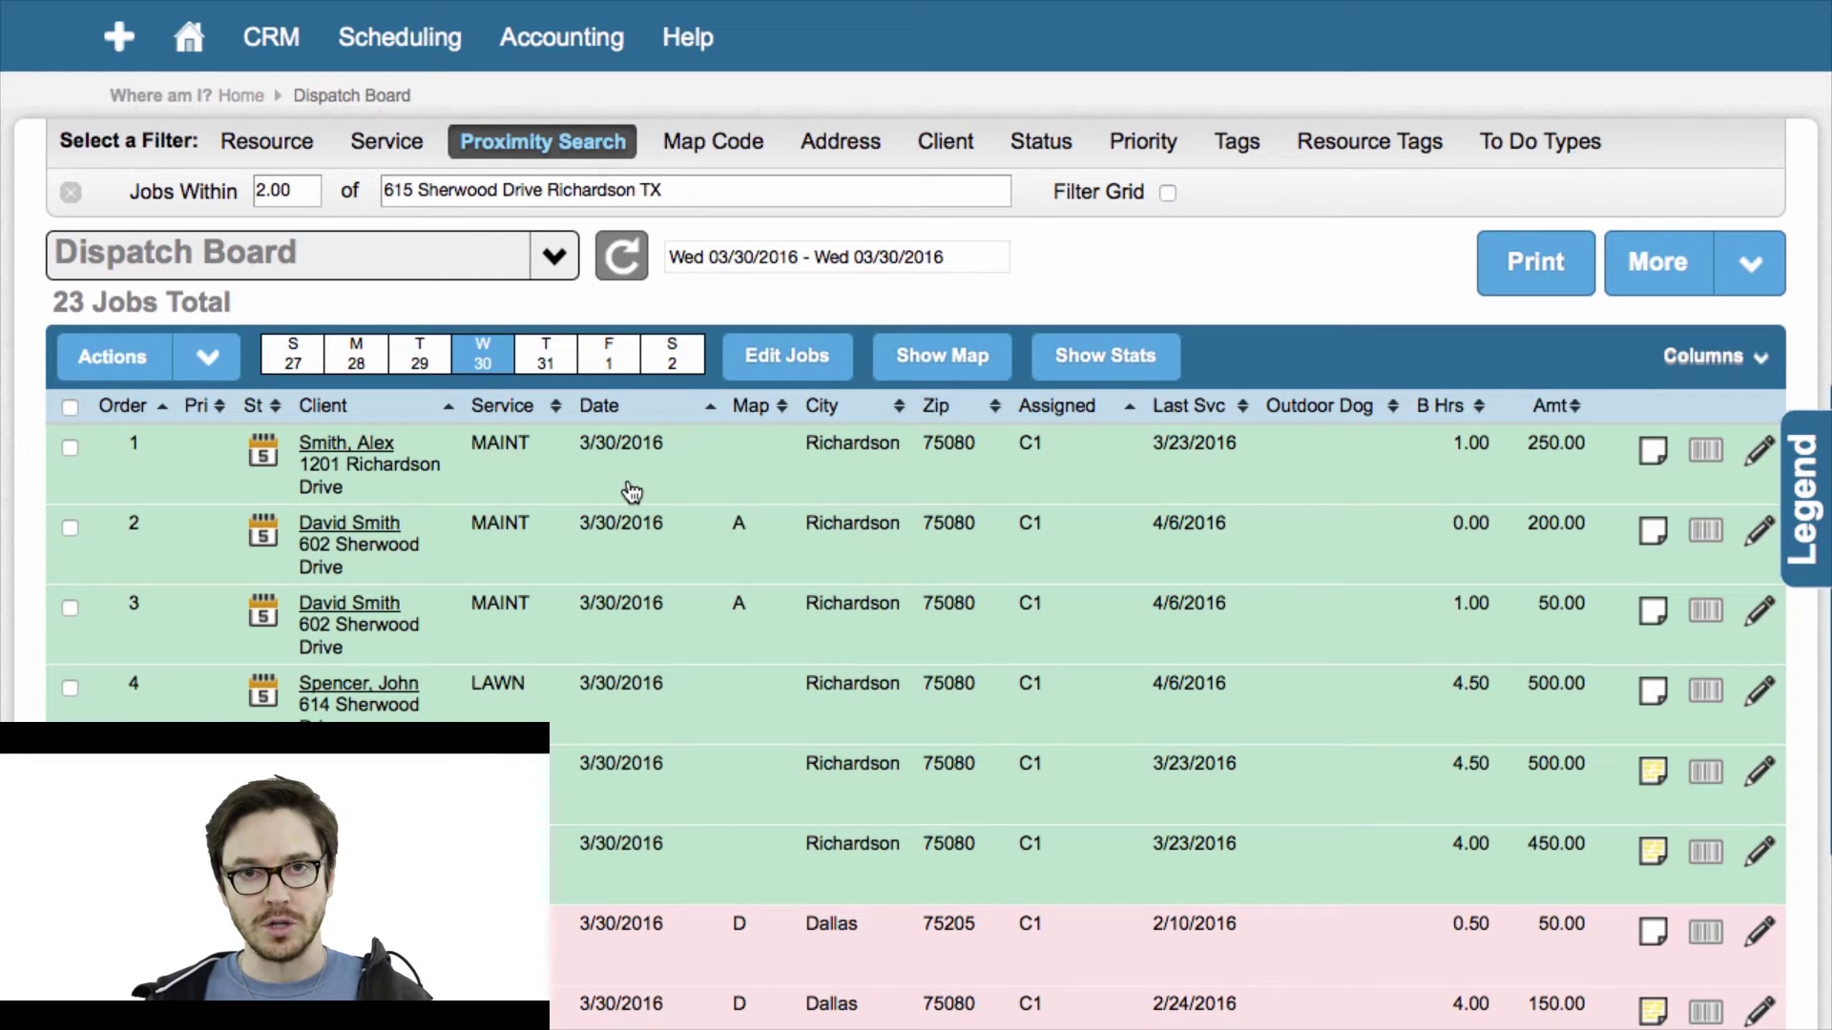
{"action": "scroll", "coordinate": [656, 622], "scroll_direction": "down", "scroll_amount": 10}
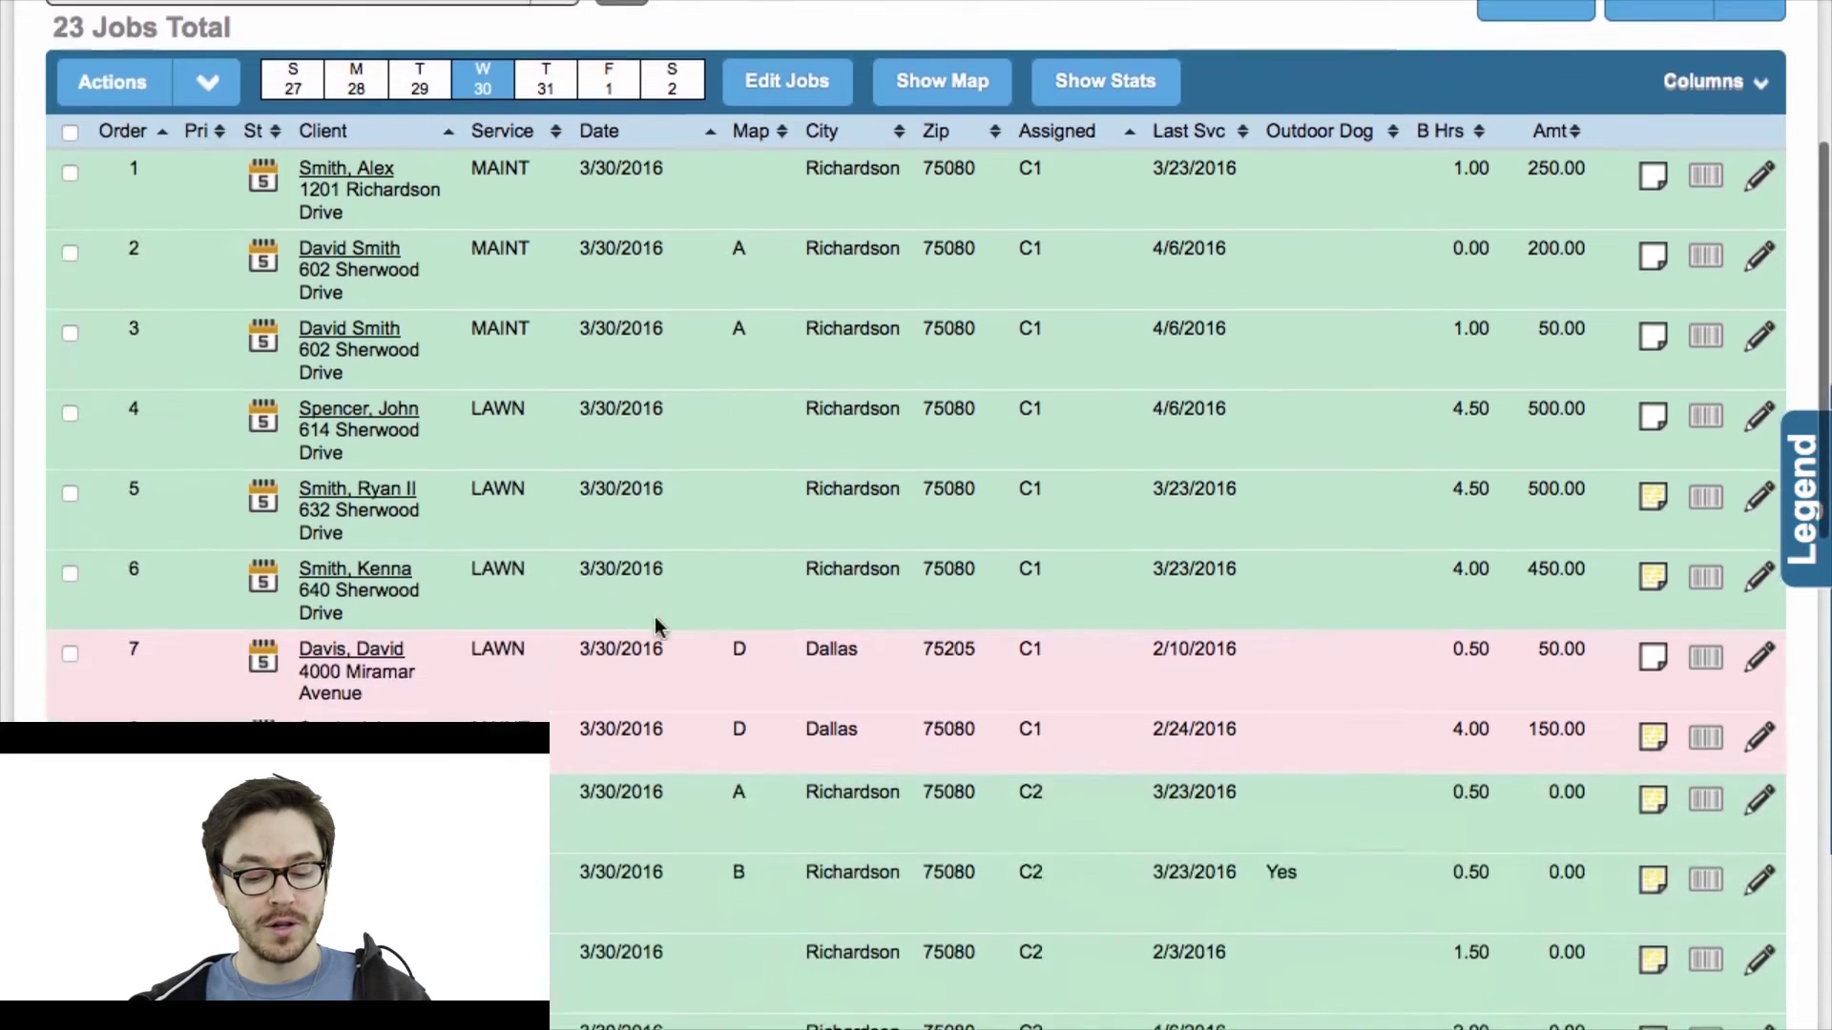
{"action": "scroll", "coordinate": [657, 627], "scroll_direction": "down", "scroll_amount": 1}
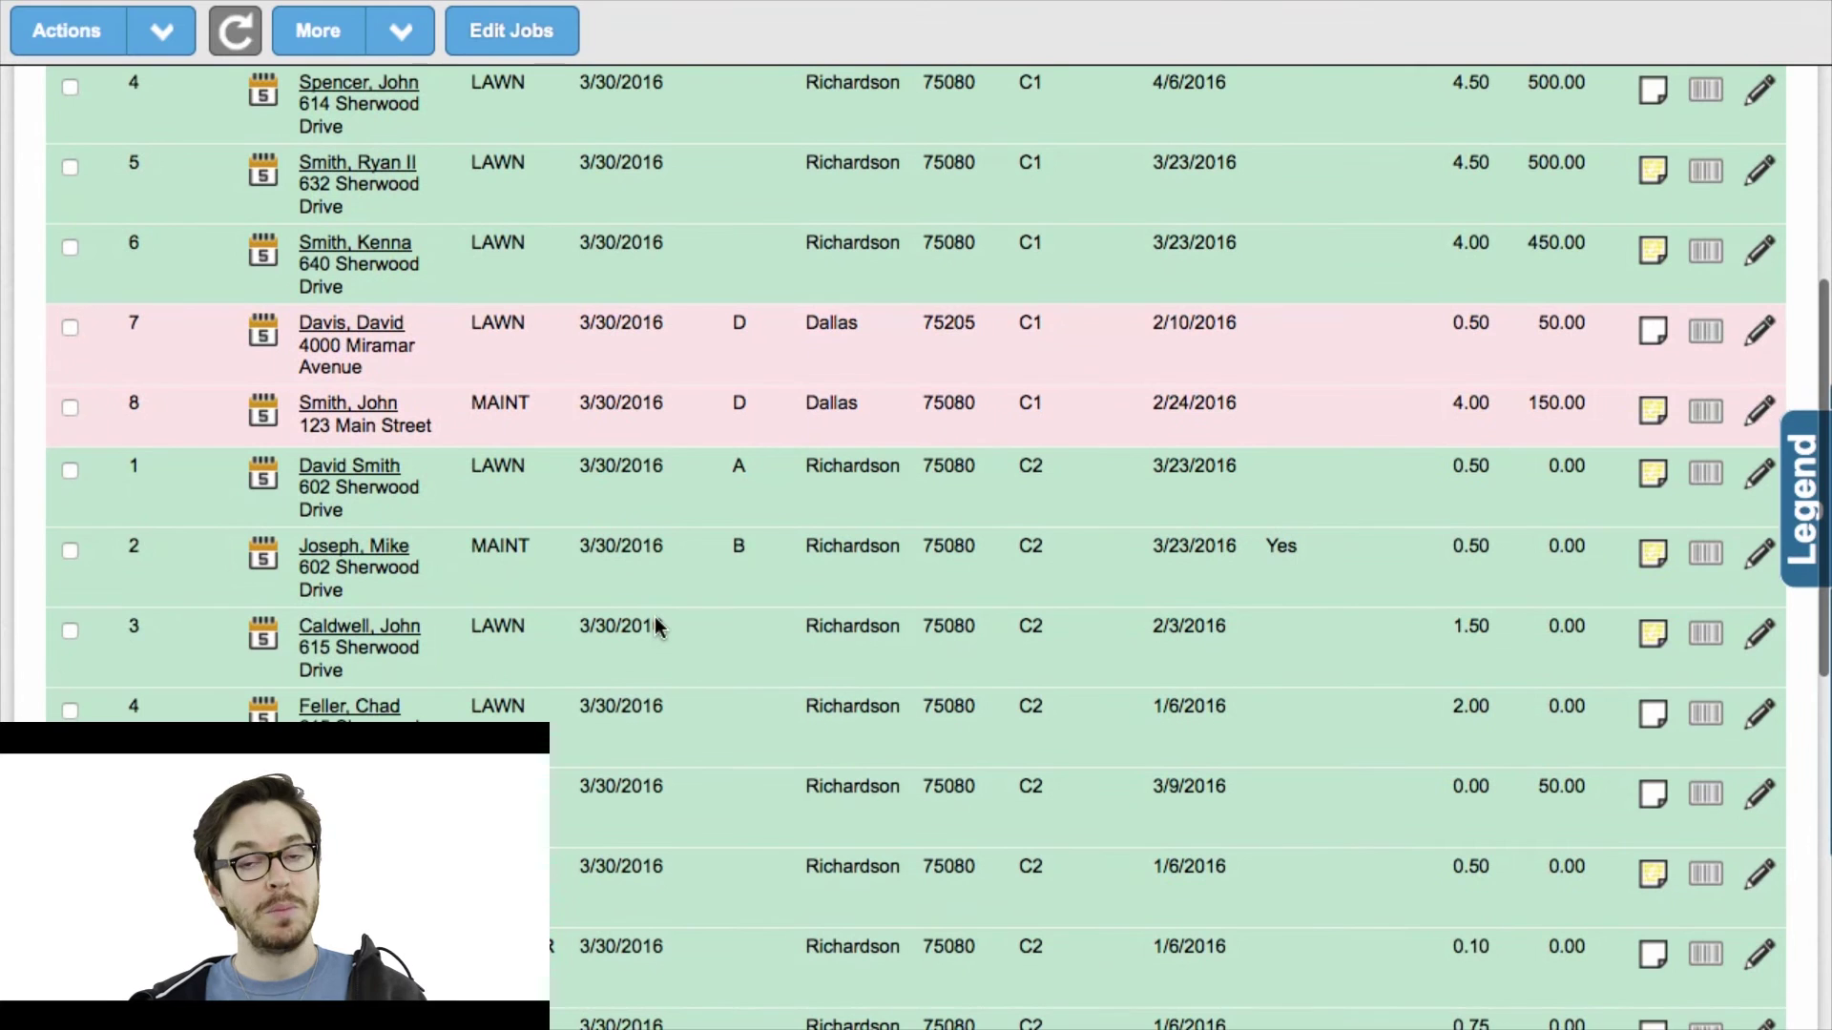
{"action": "scroll", "coordinate": [654, 616], "scroll_direction": "up", "scroll_amount": 10}
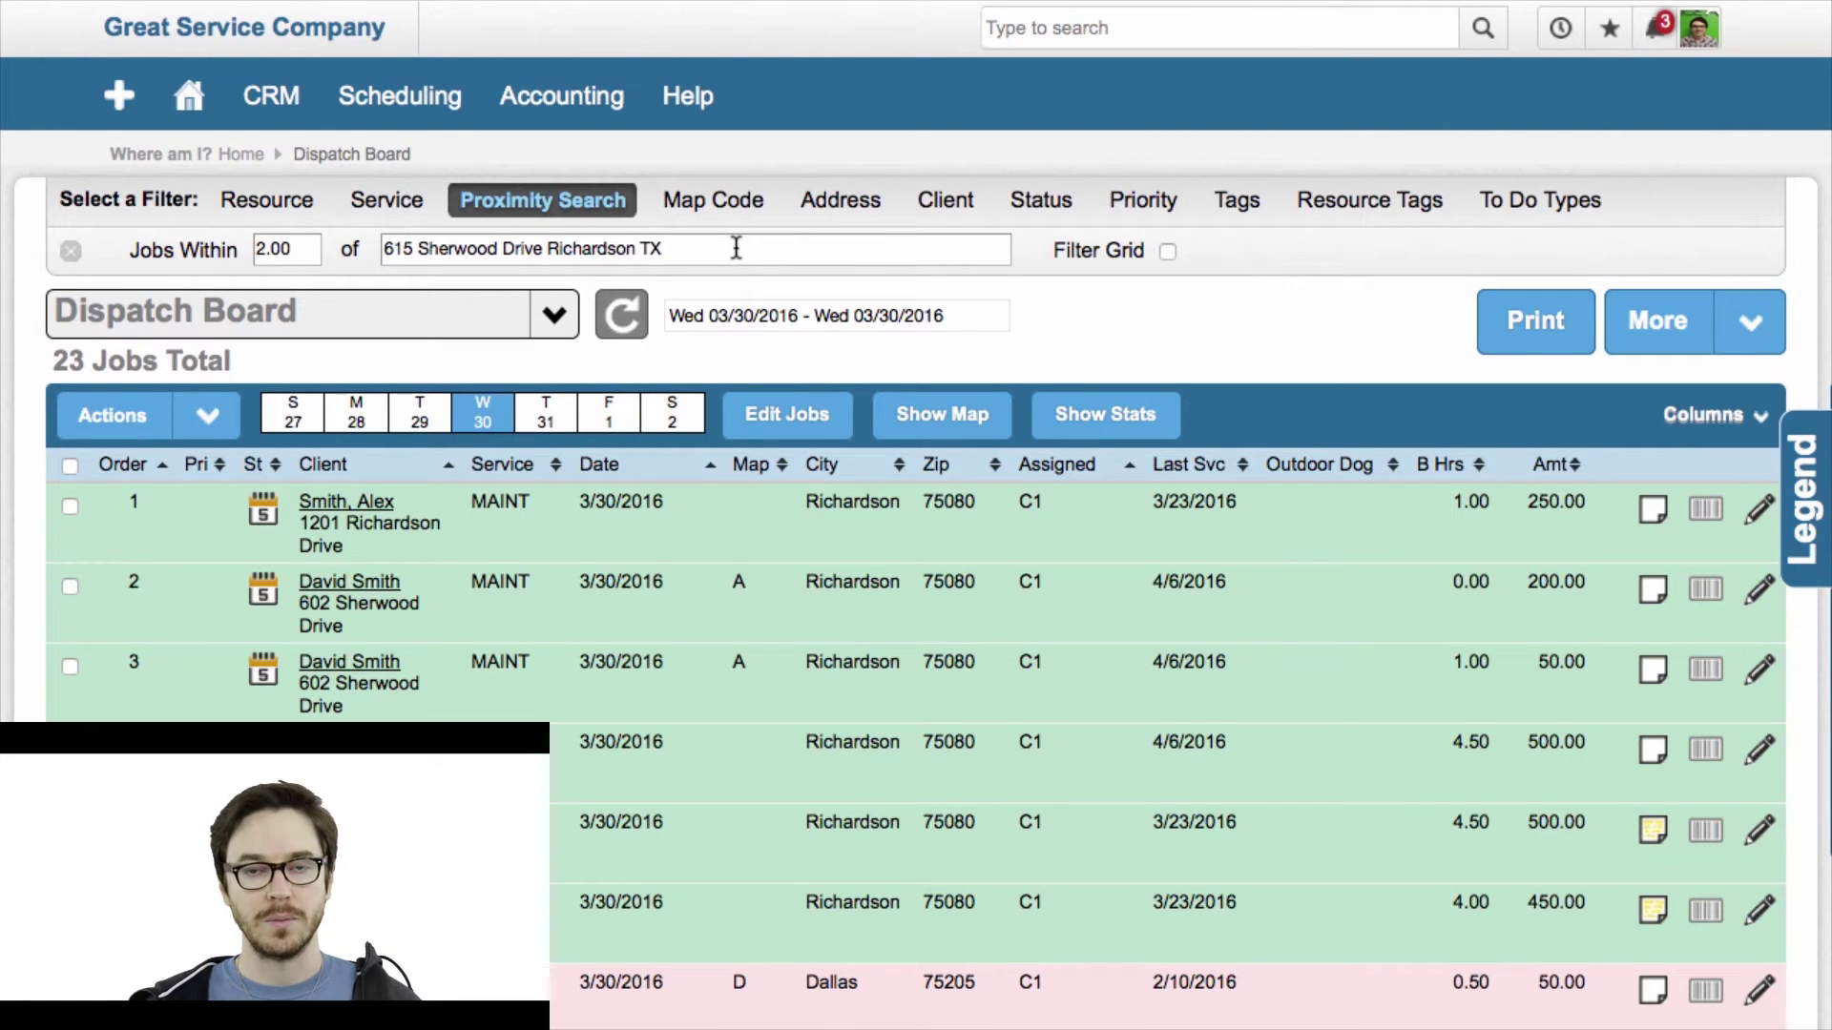
{"action": "scroll", "coordinate": [744, 659], "scroll_direction": "down", "scroll_amount": 2}
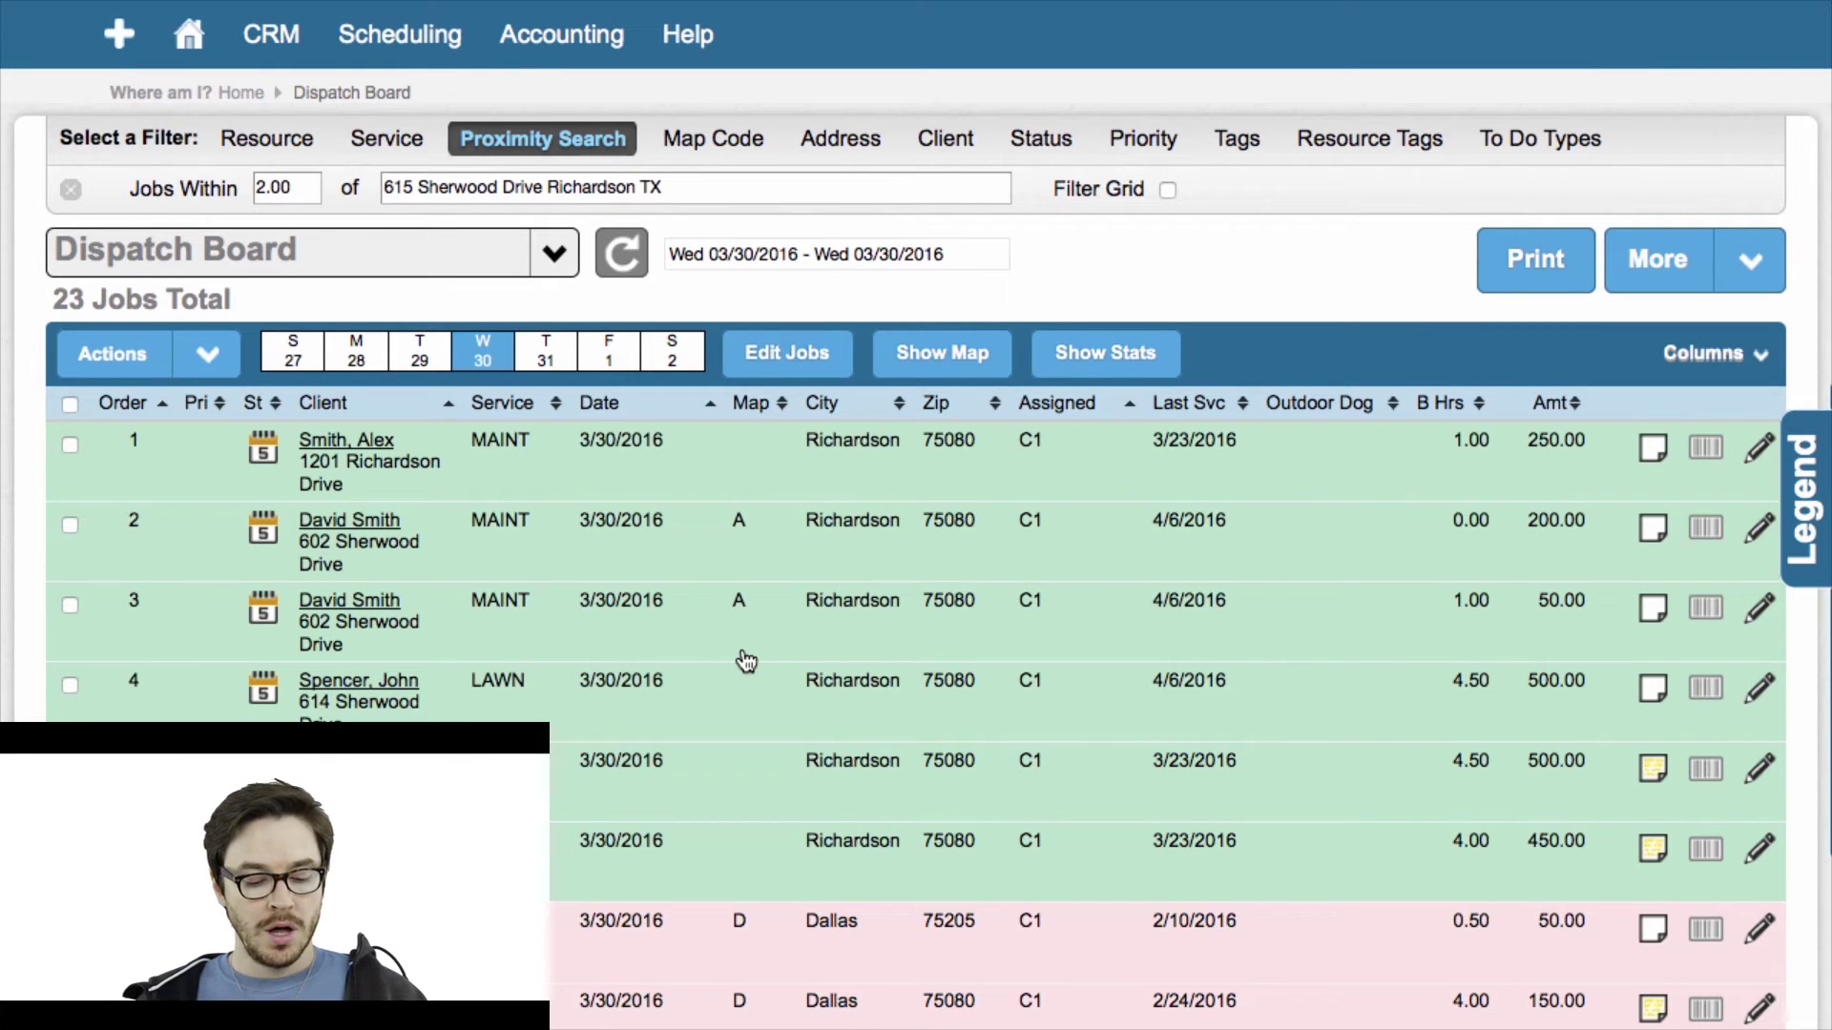
Remove the Jobs Within filter and check all 23 jobs for 03/30/2016.
{"action": "left_click", "coordinate": [68, 190]}
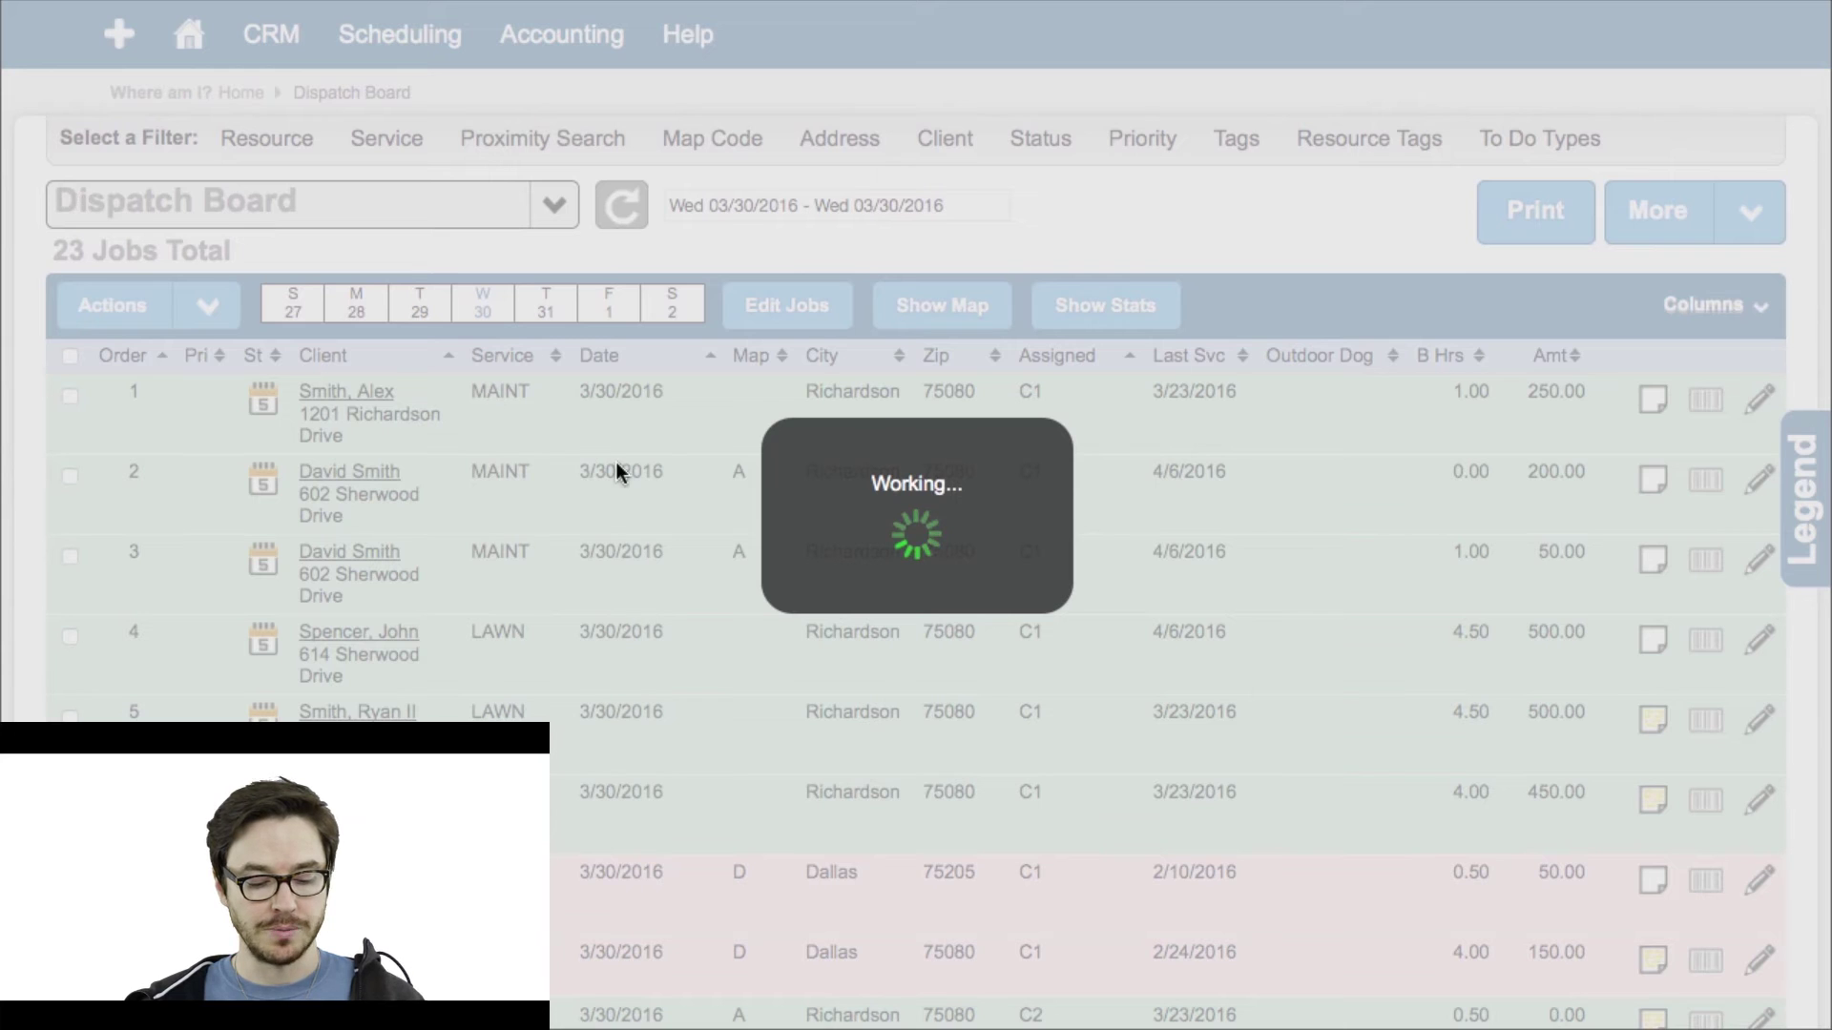
{"action": "scroll", "coordinate": [947, 658], "scroll_direction": "up", "scroll_amount": 2}
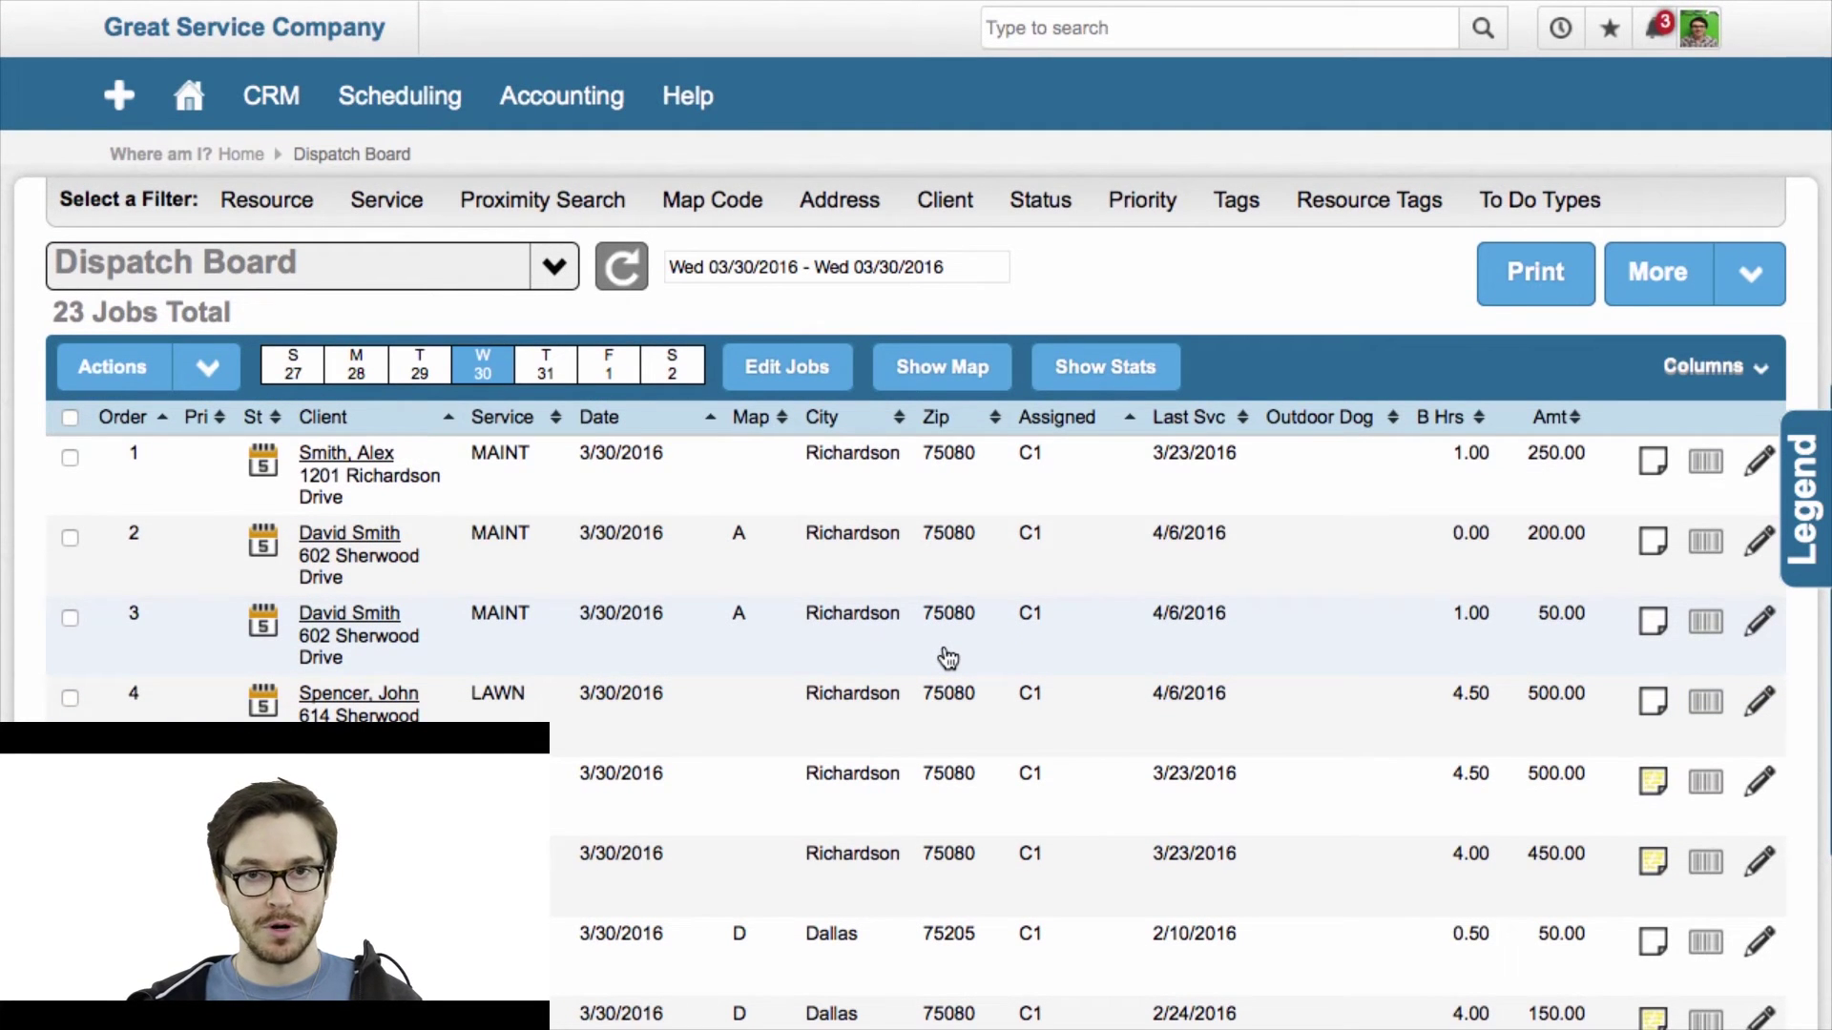
{"action": "left_click", "coordinate": [70, 419]}
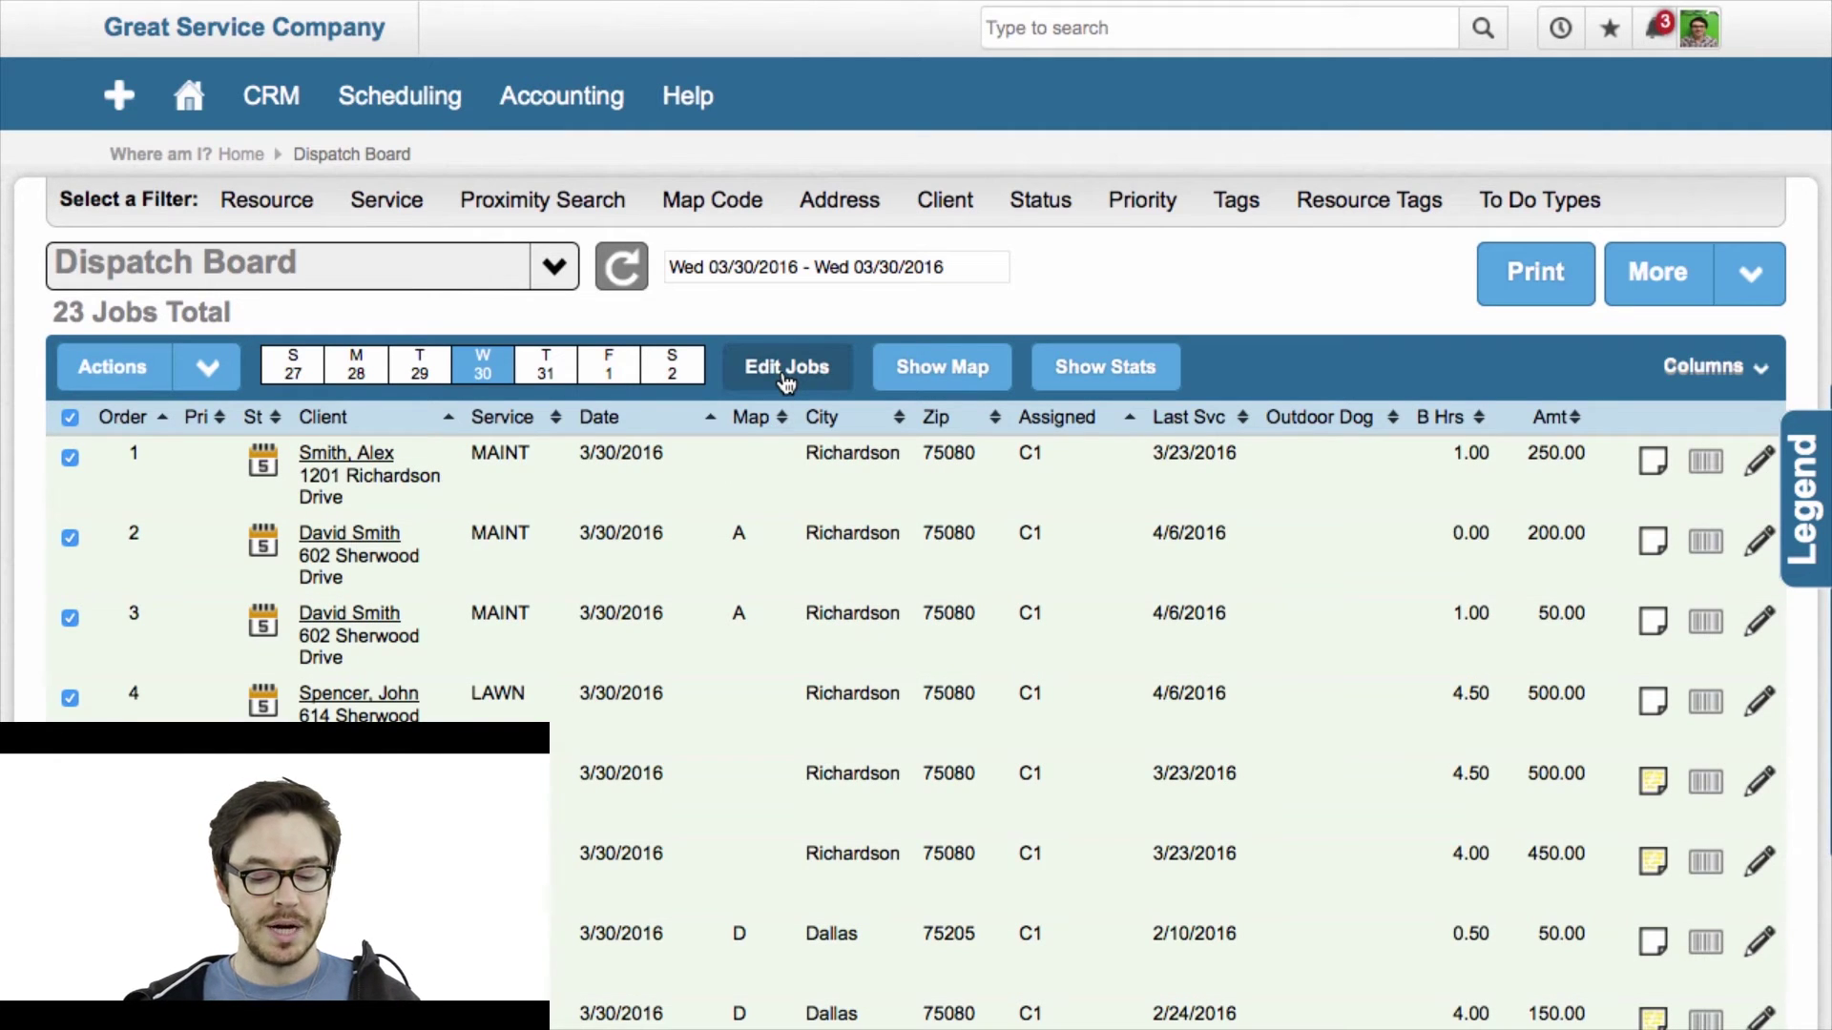
Bulk-edit all checked jobs to Assign To Unassigned and apply the update.
{"action": "left_click", "coordinate": [787, 378]}
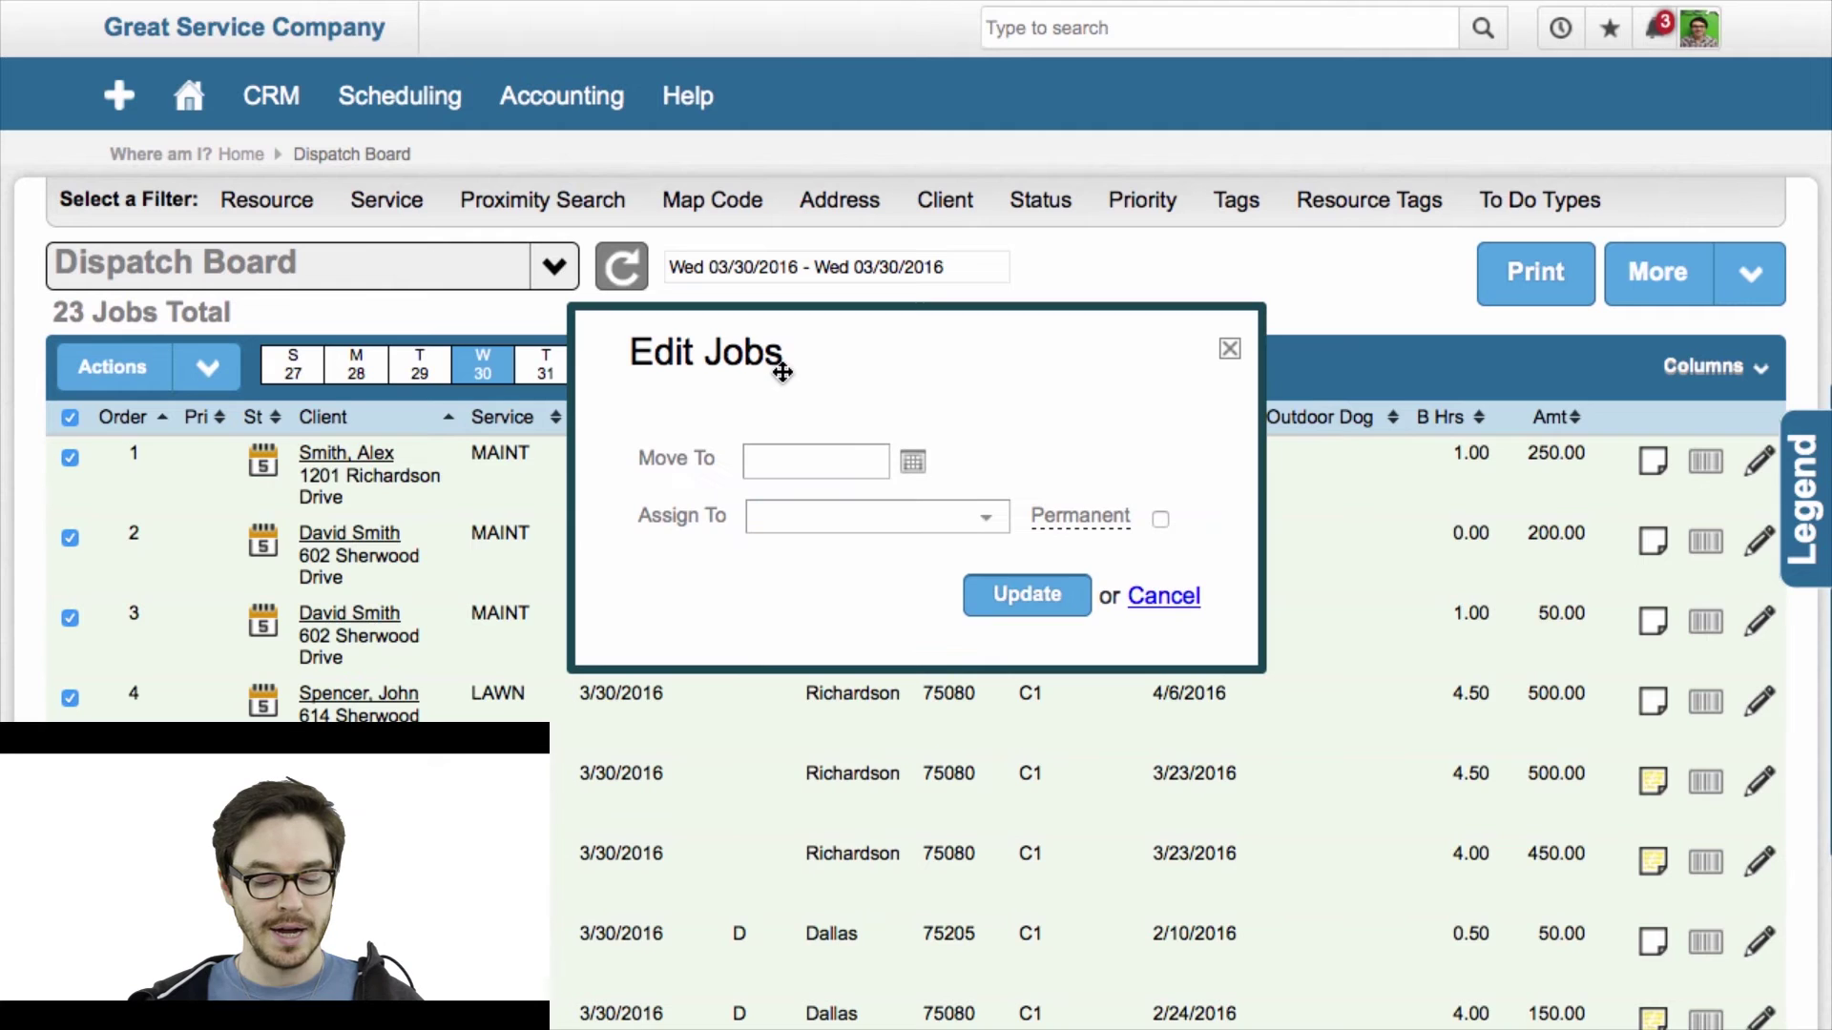
{"action": "left_click", "coordinate": [921, 523]}
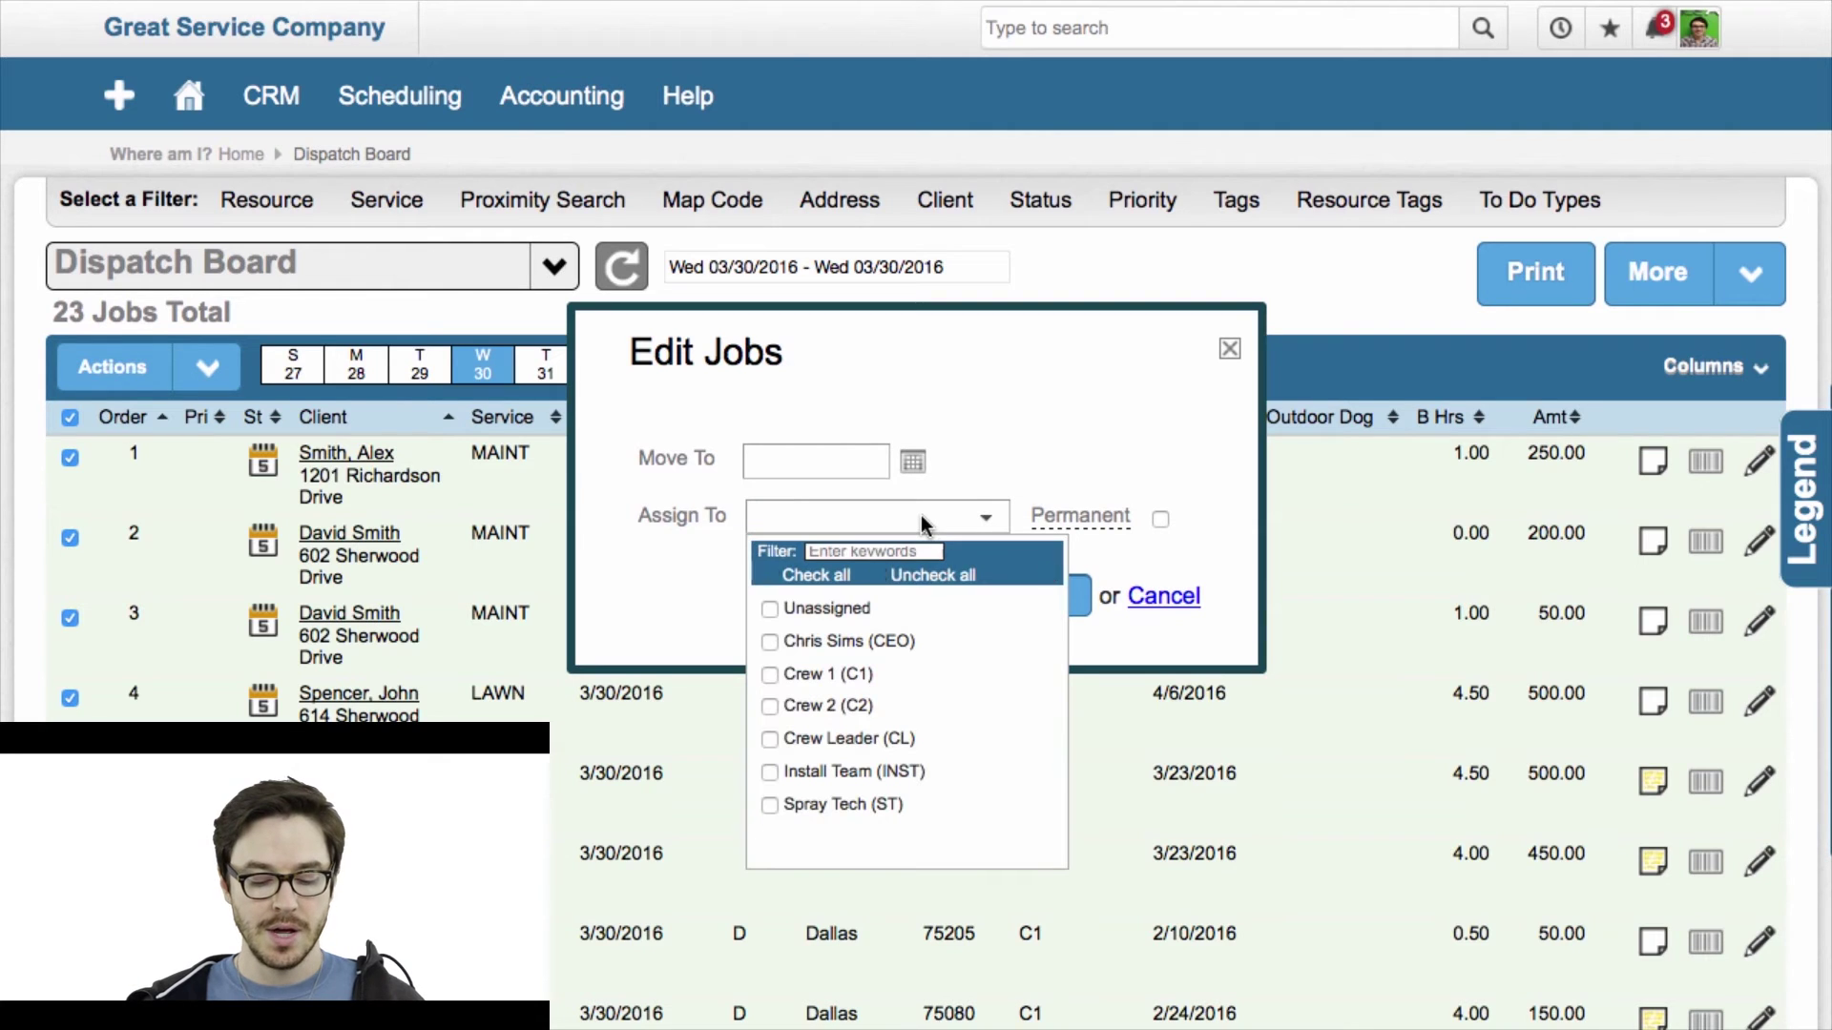
{"action": "left_click", "coordinate": [770, 609]}
{"action": "left_click", "coordinate": [707, 588]}
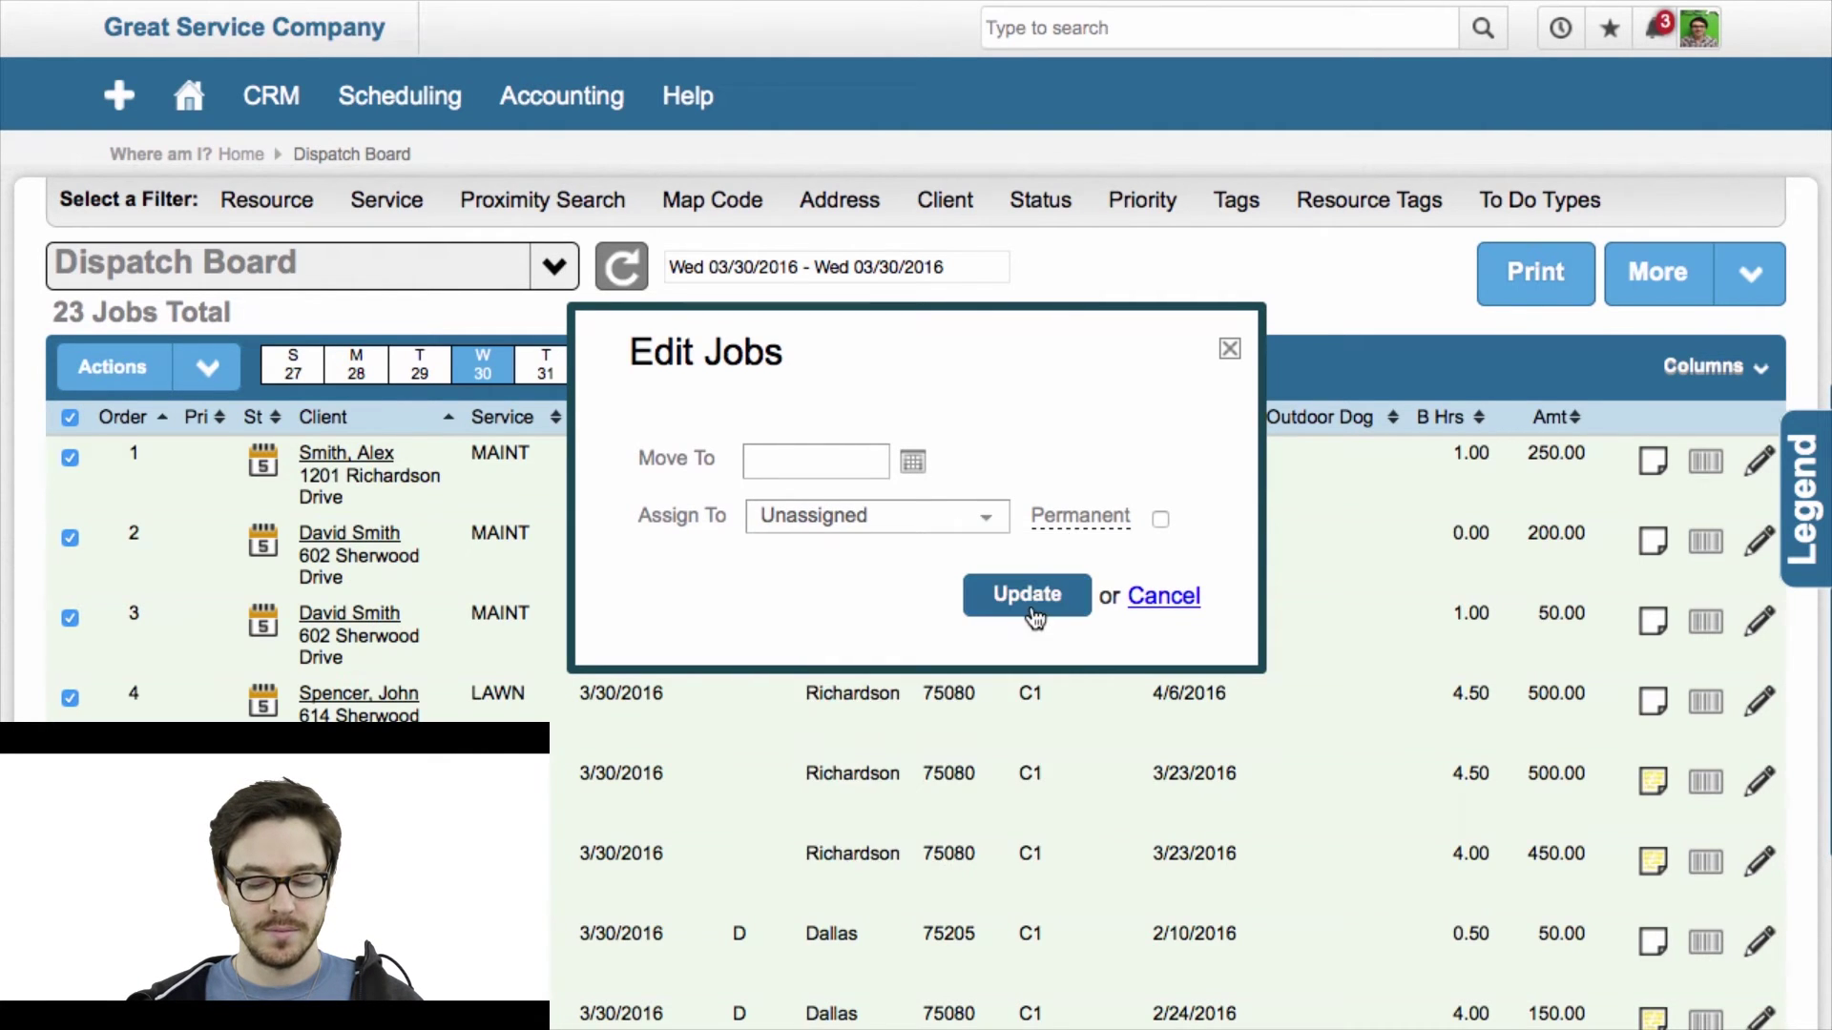
{"action": "left_click", "coordinate": [1036, 615]}
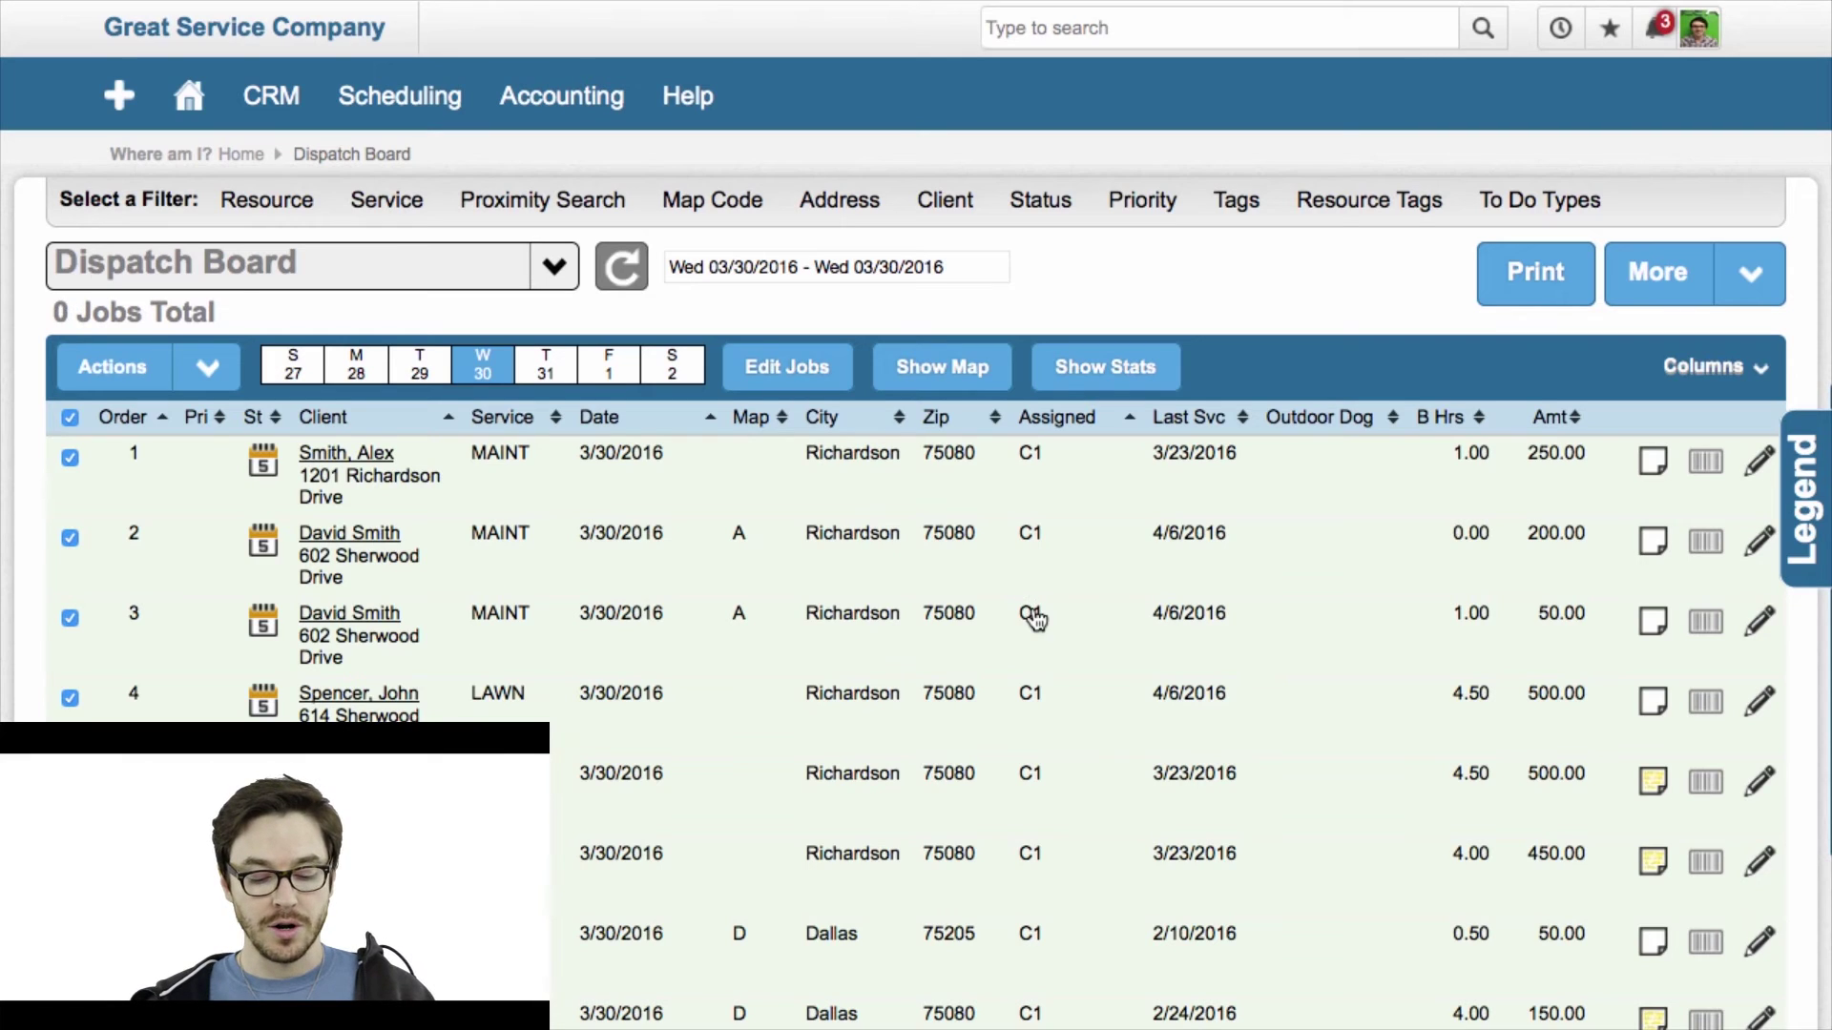
Check all jobs, show them on the map, zoom in one level and center Dallas.
{"action": "left_click", "coordinate": [70, 418]}
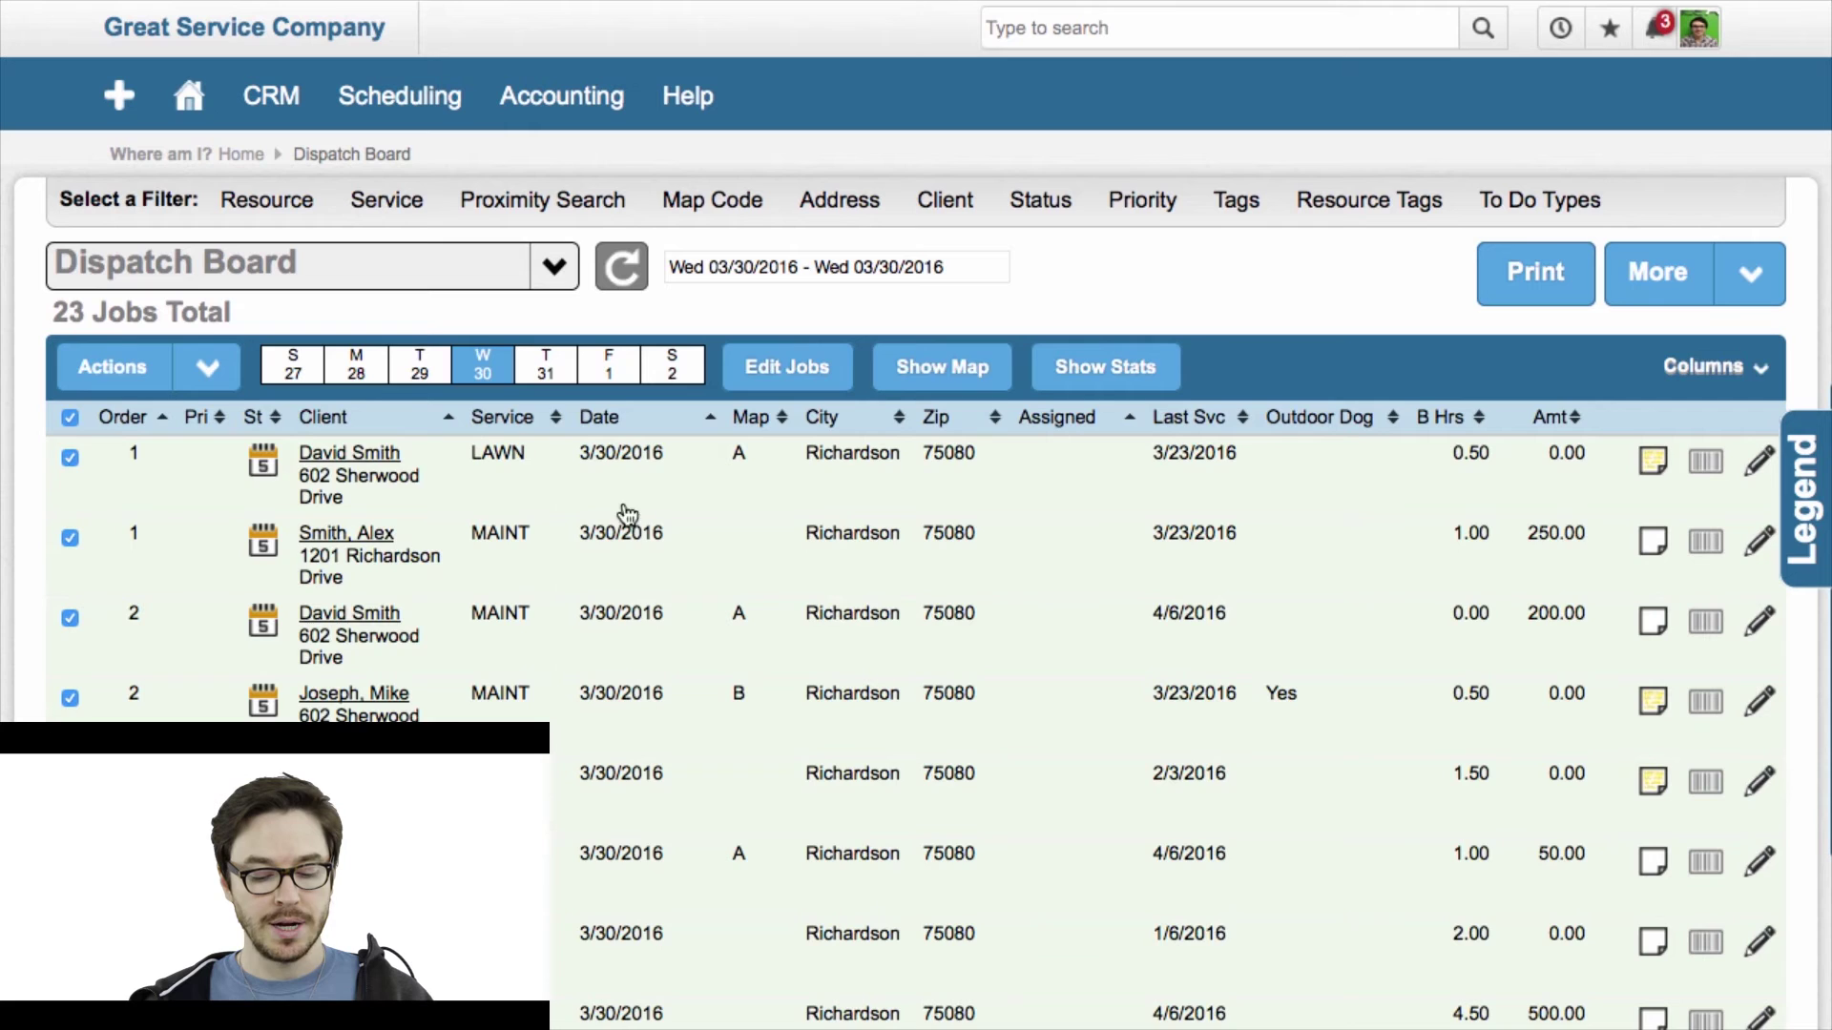
{"action": "left_click", "coordinate": [959, 370]}
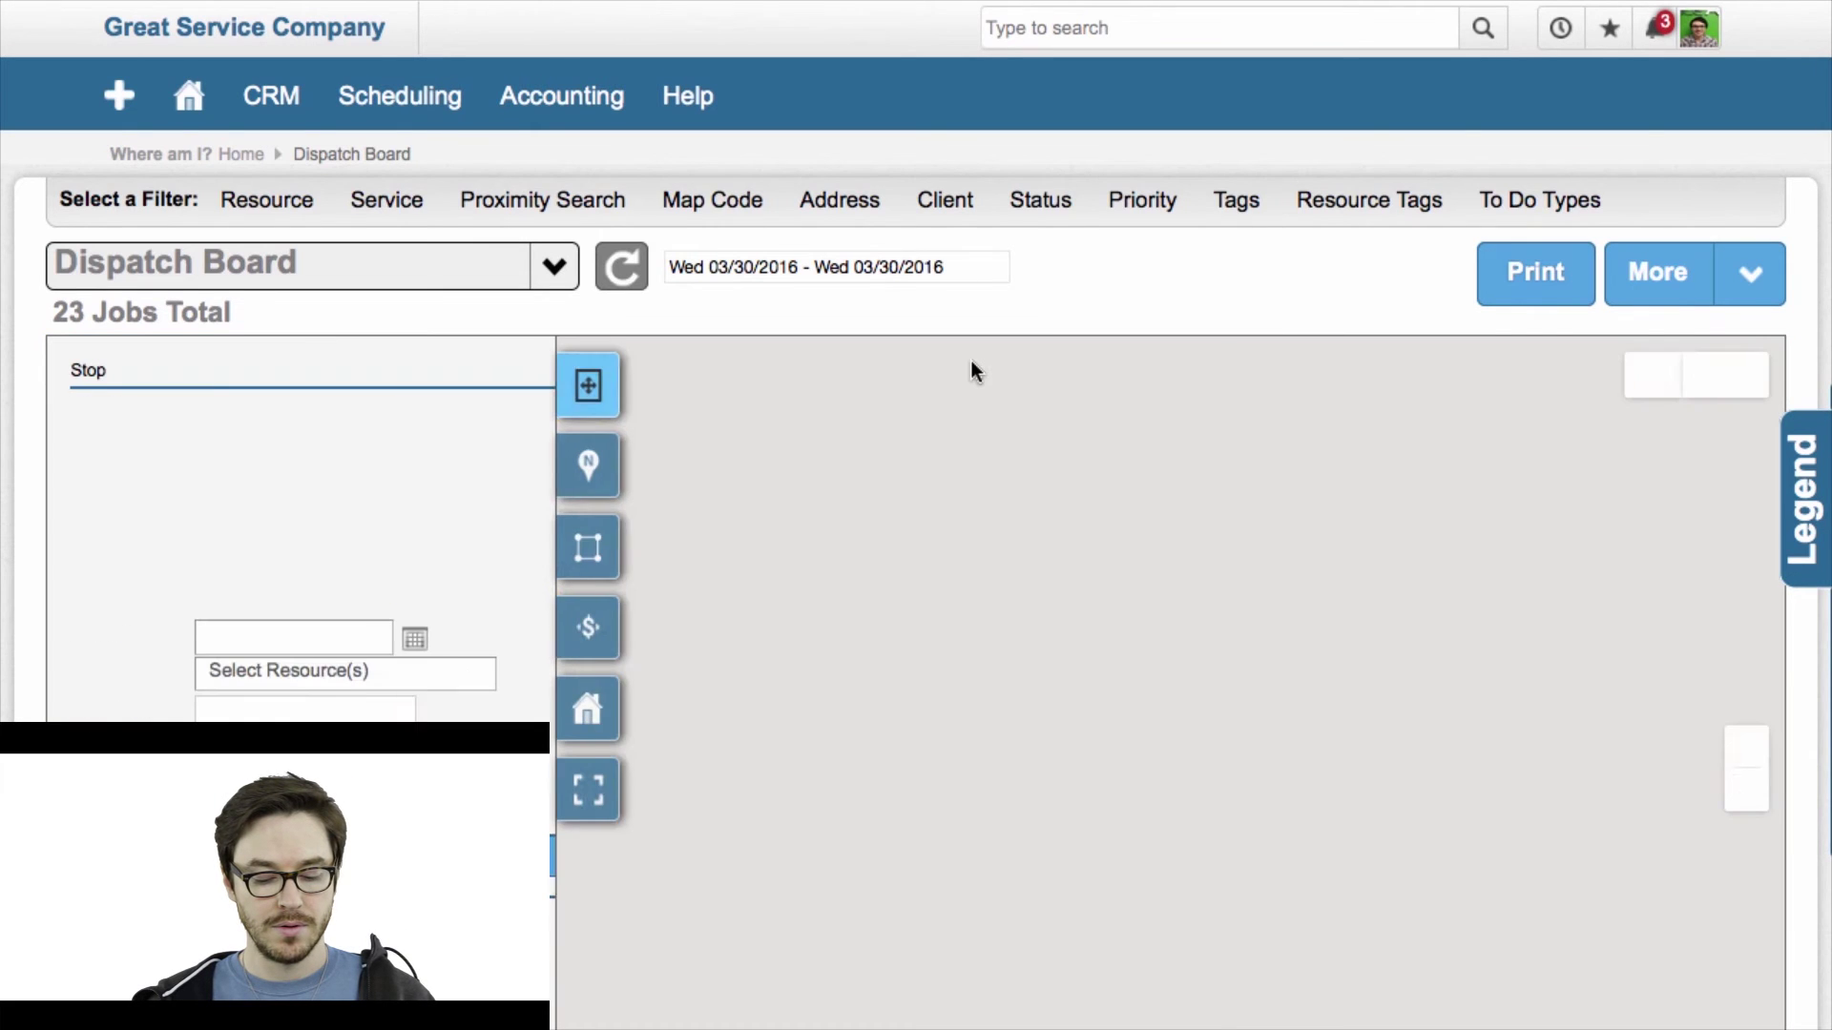
{"action": "scroll", "coordinate": [24, 637], "scroll_direction": "down", "scroll_amount": 3}
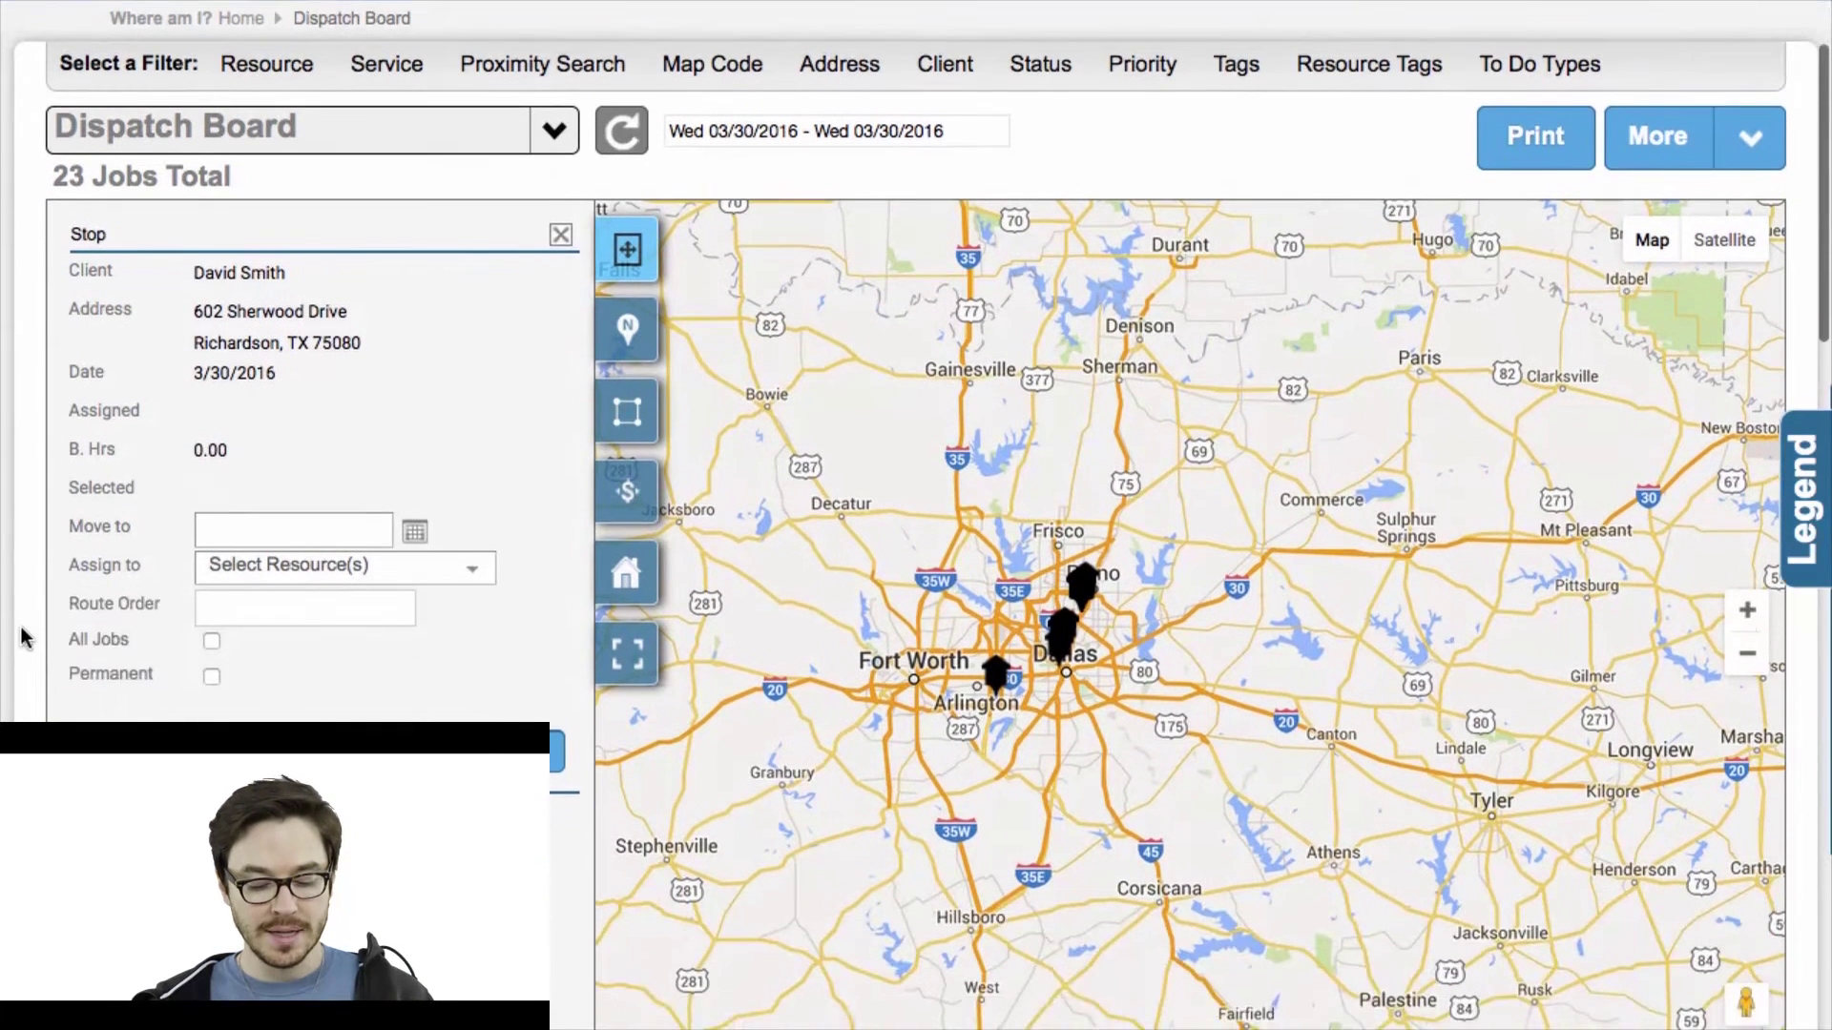
{"action": "scroll", "coordinate": [23, 637], "scroll_direction": "down", "scroll_amount": 1}
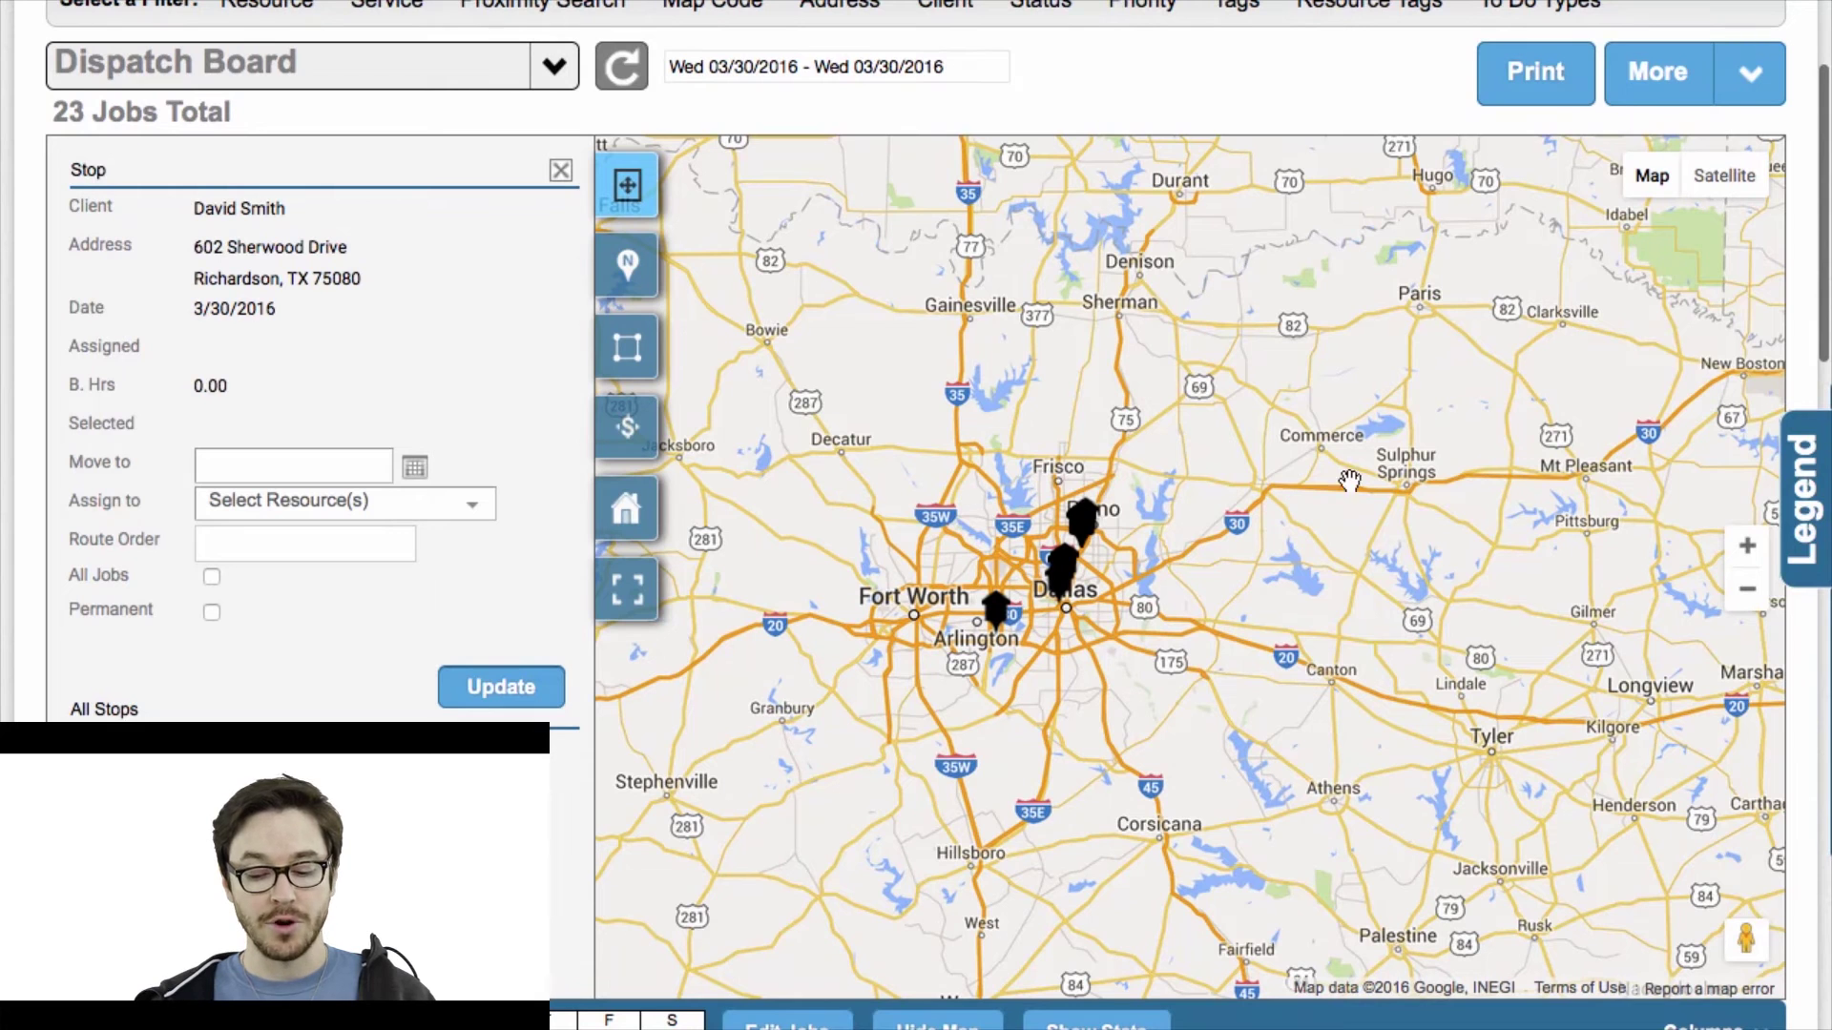
{"action": "left_click", "coordinate": [1747, 547]}
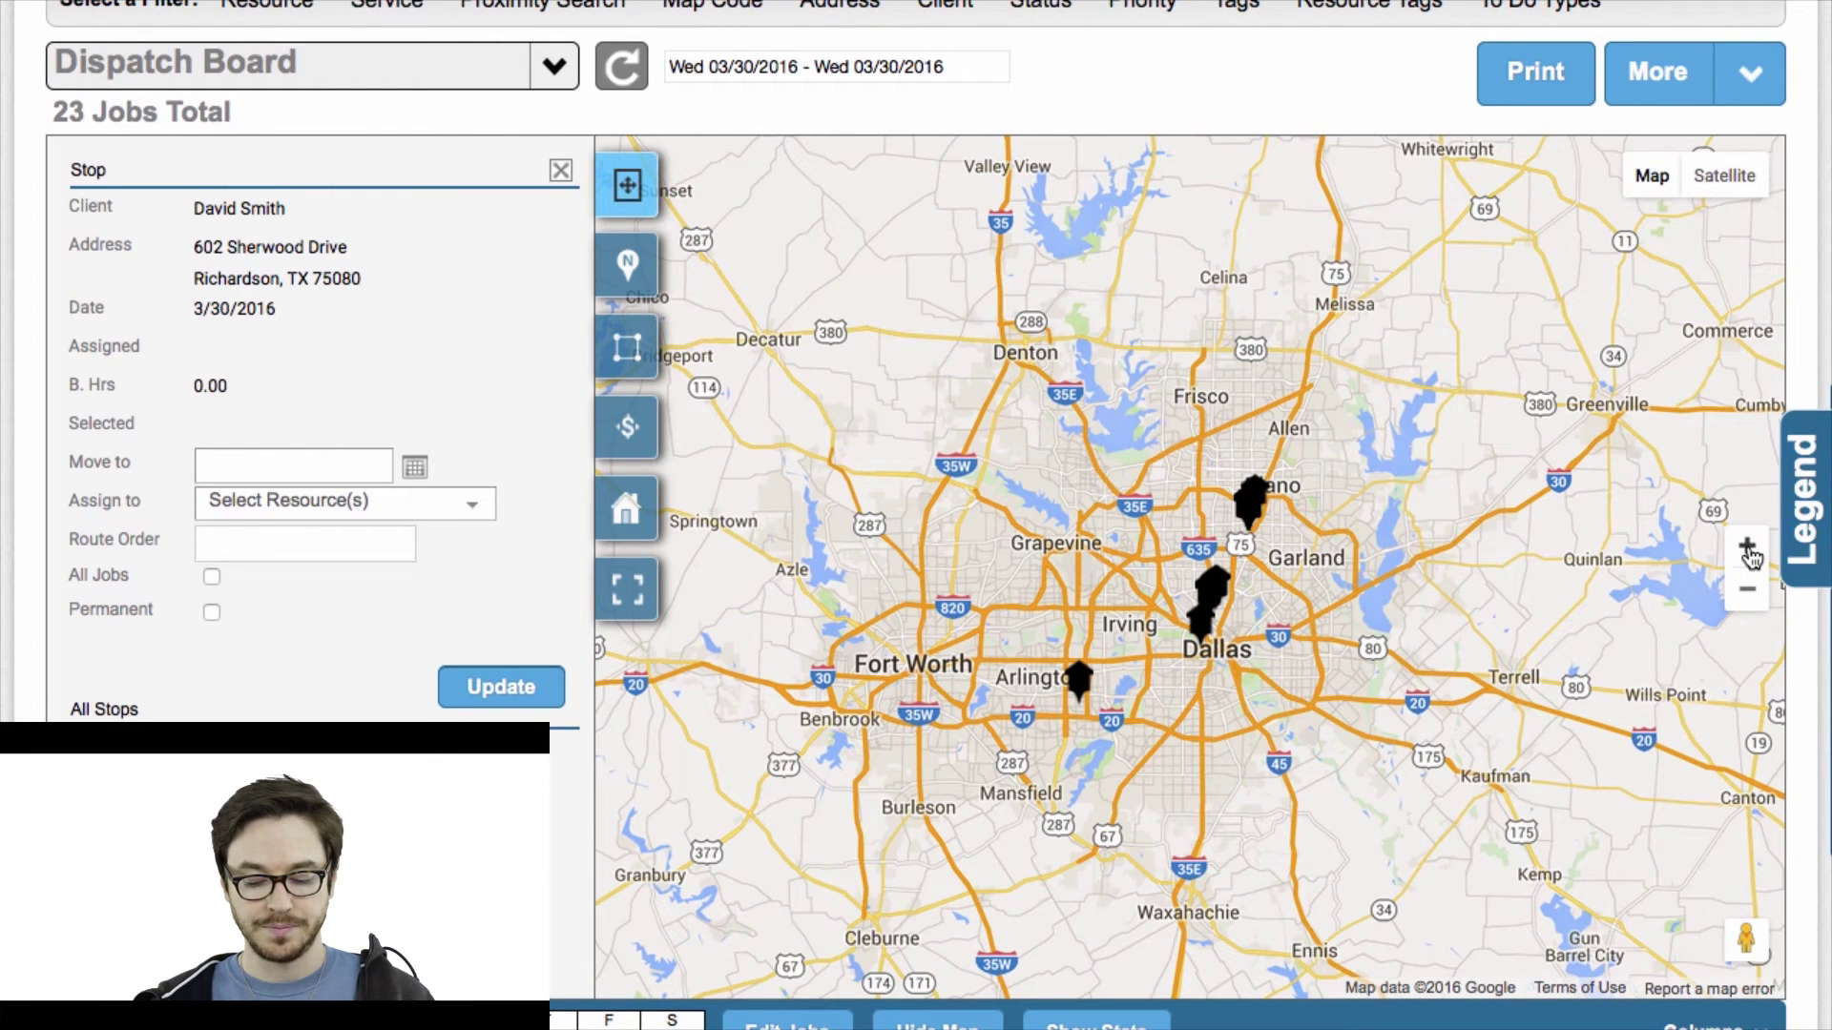
{"action": "left_click_drag", "start_coordinate": [1470, 540], "coordinate": [1226, 468]}
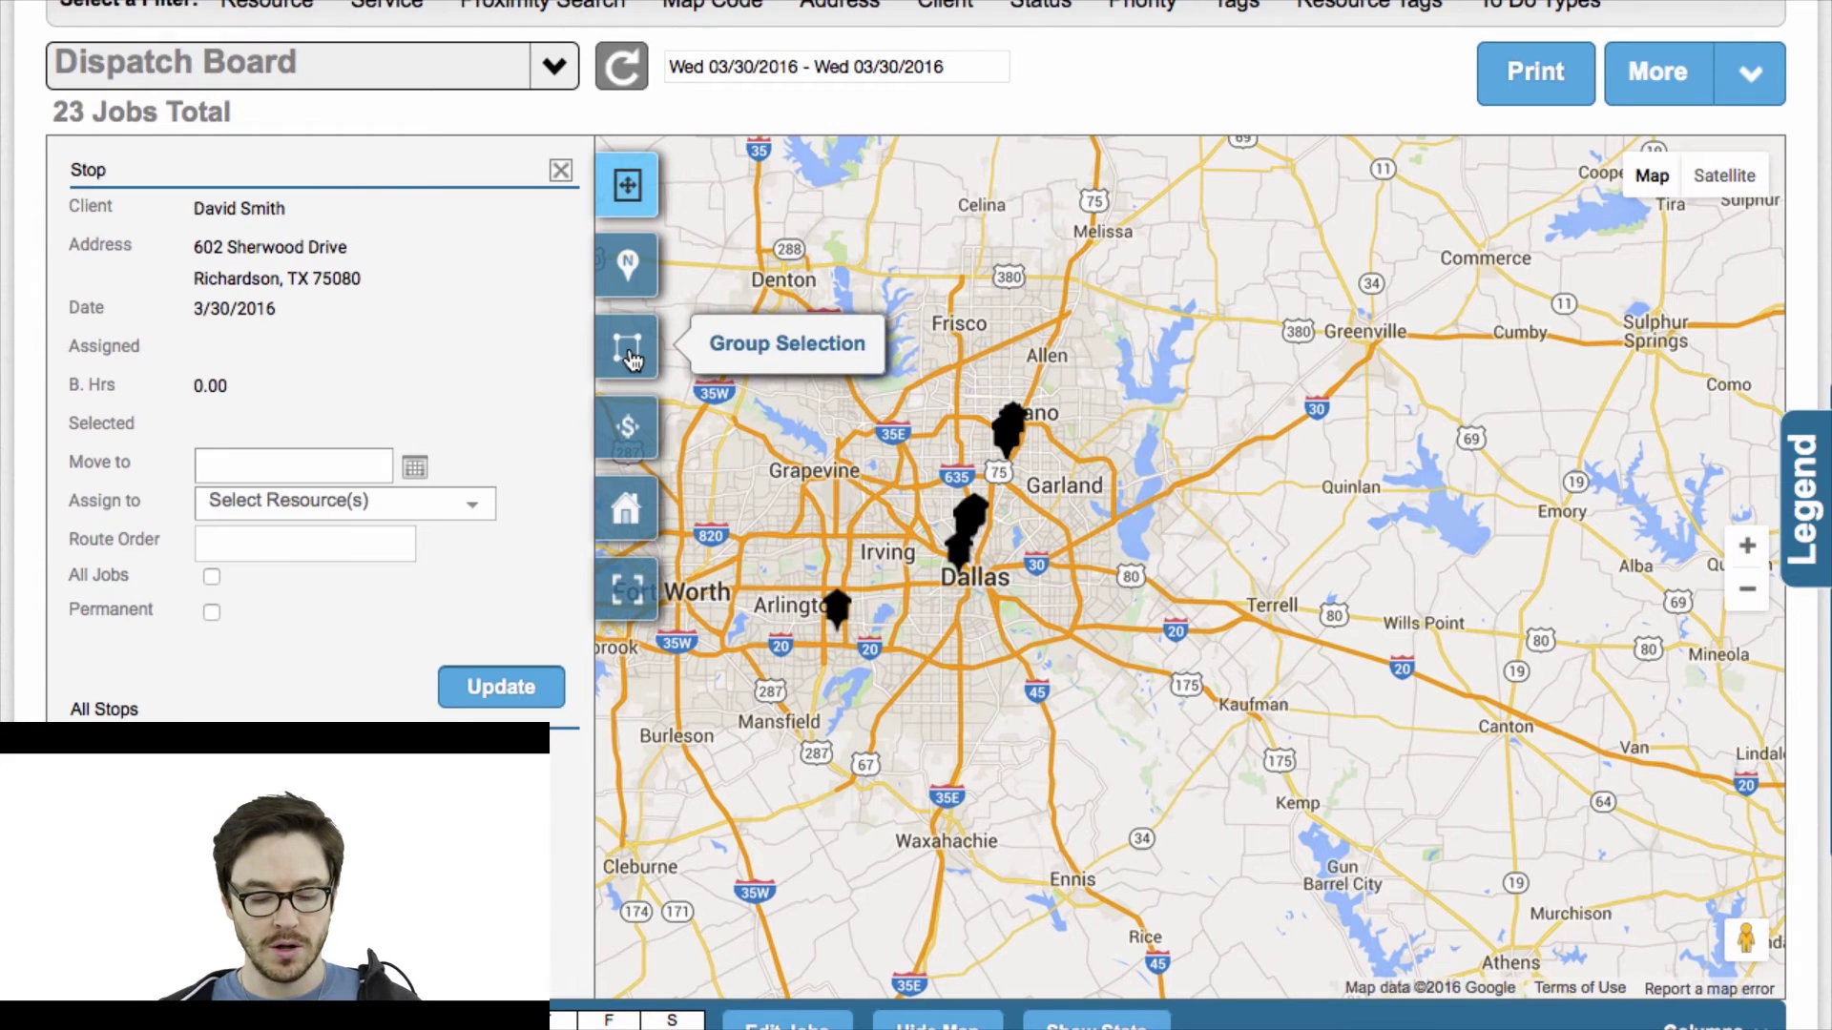
Draw a four-corner group selection around the Plano pins, capturing 16 services and 27.85 hours.
{"action": "left_click", "coordinate": [627, 353]}
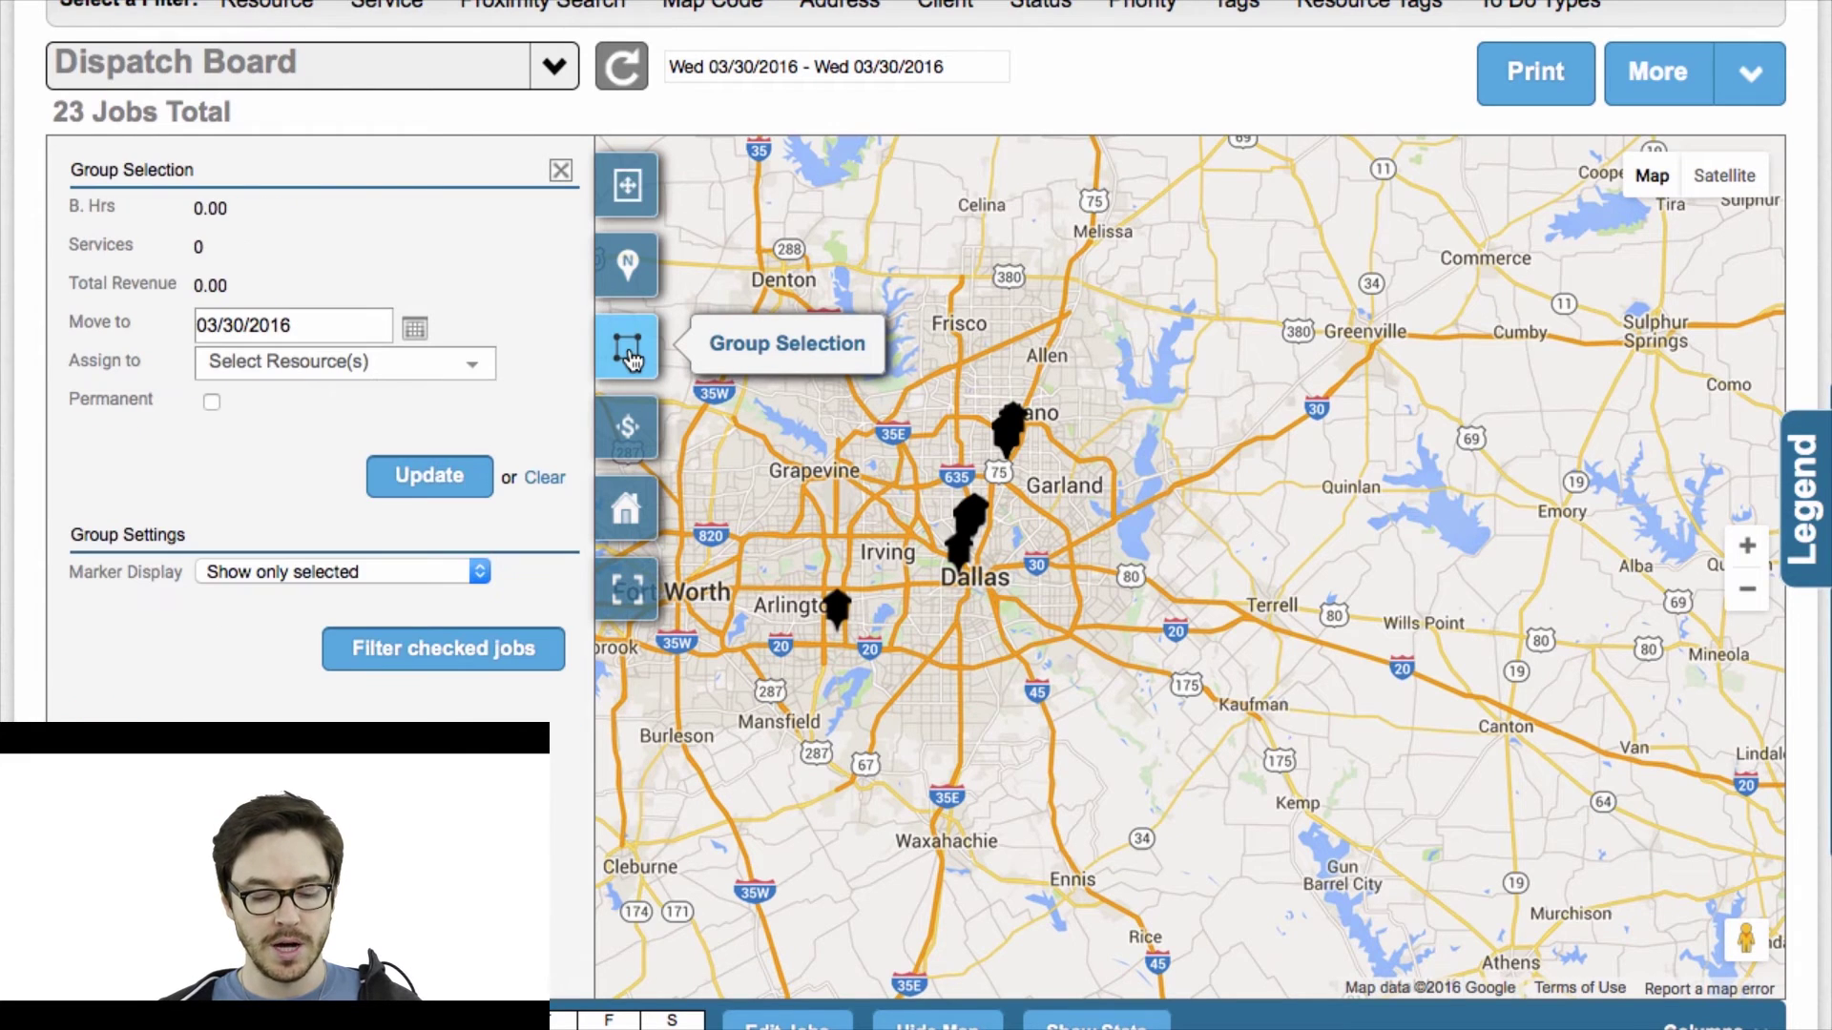
{"action": "left_click", "coordinate": [991, 377]}
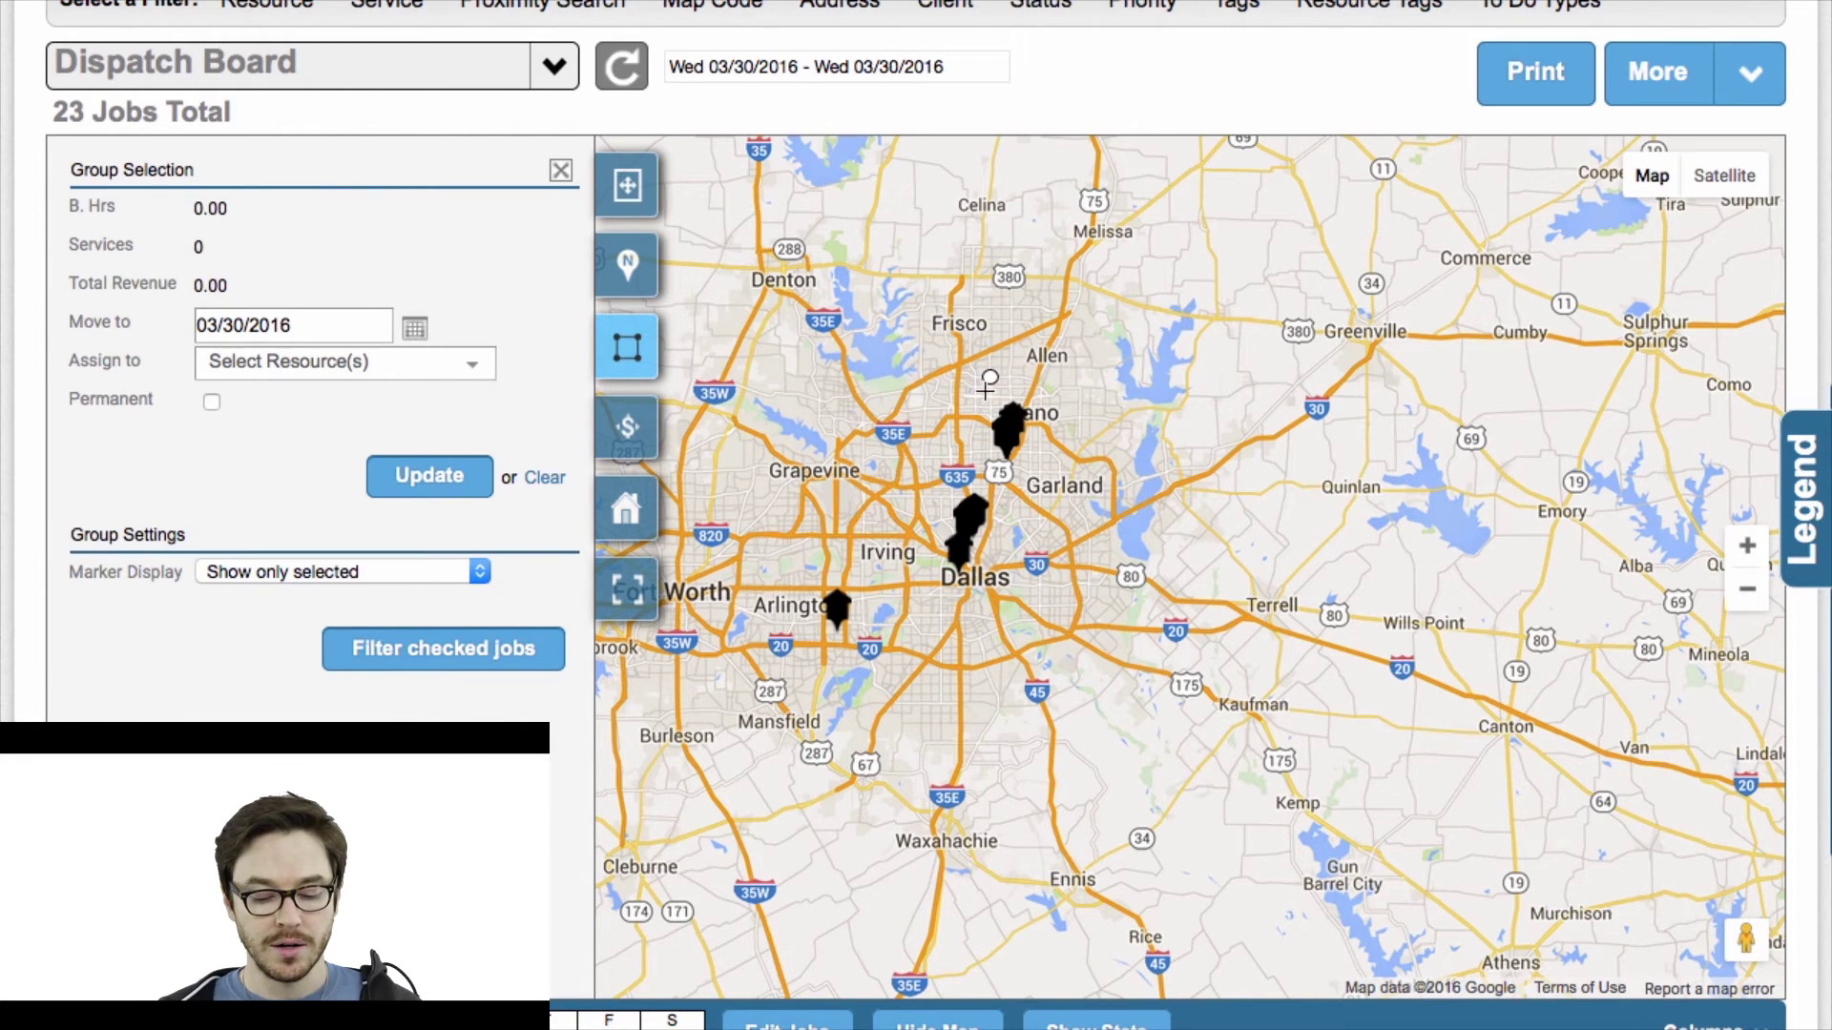
{"action": "left_click", "coordinate": [965, 445]}
{"action": "left_click", "coordinate": [1023, 486]}
{"action": "left_click", "coordinate": [1061, 388]}
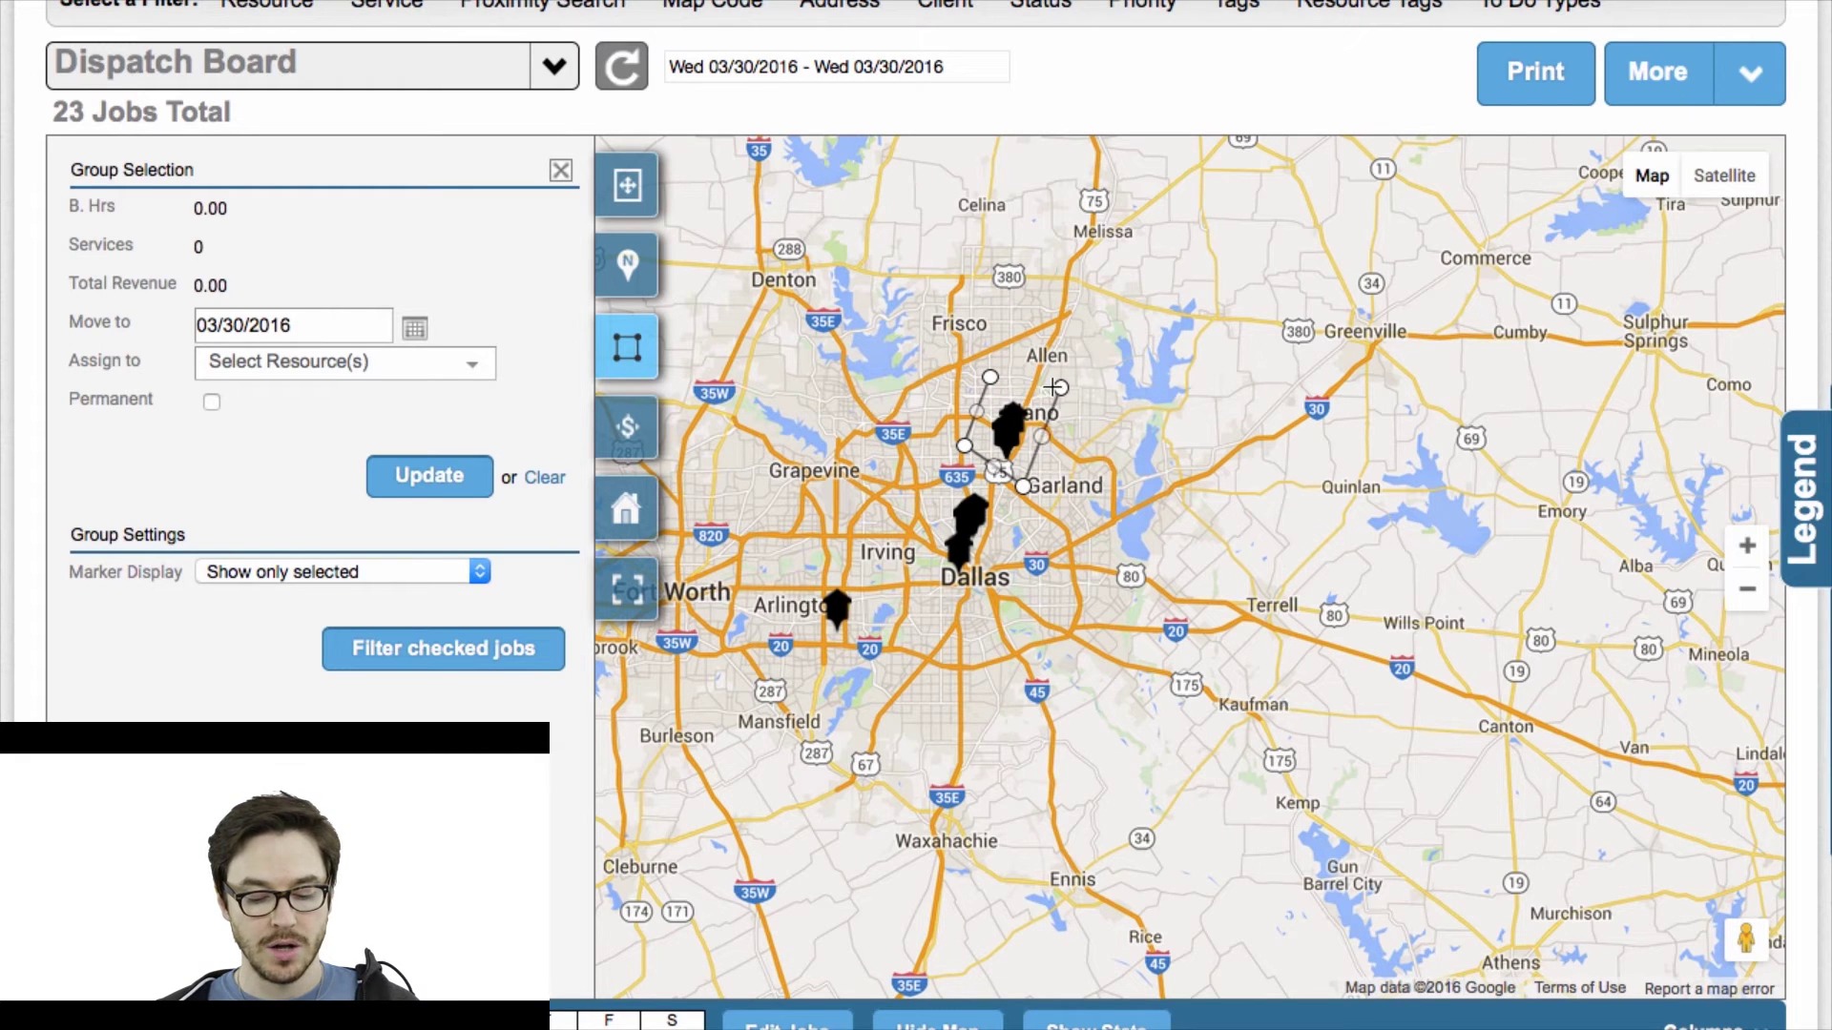
{"action": "left_click", "coordinate": [990, 379]}
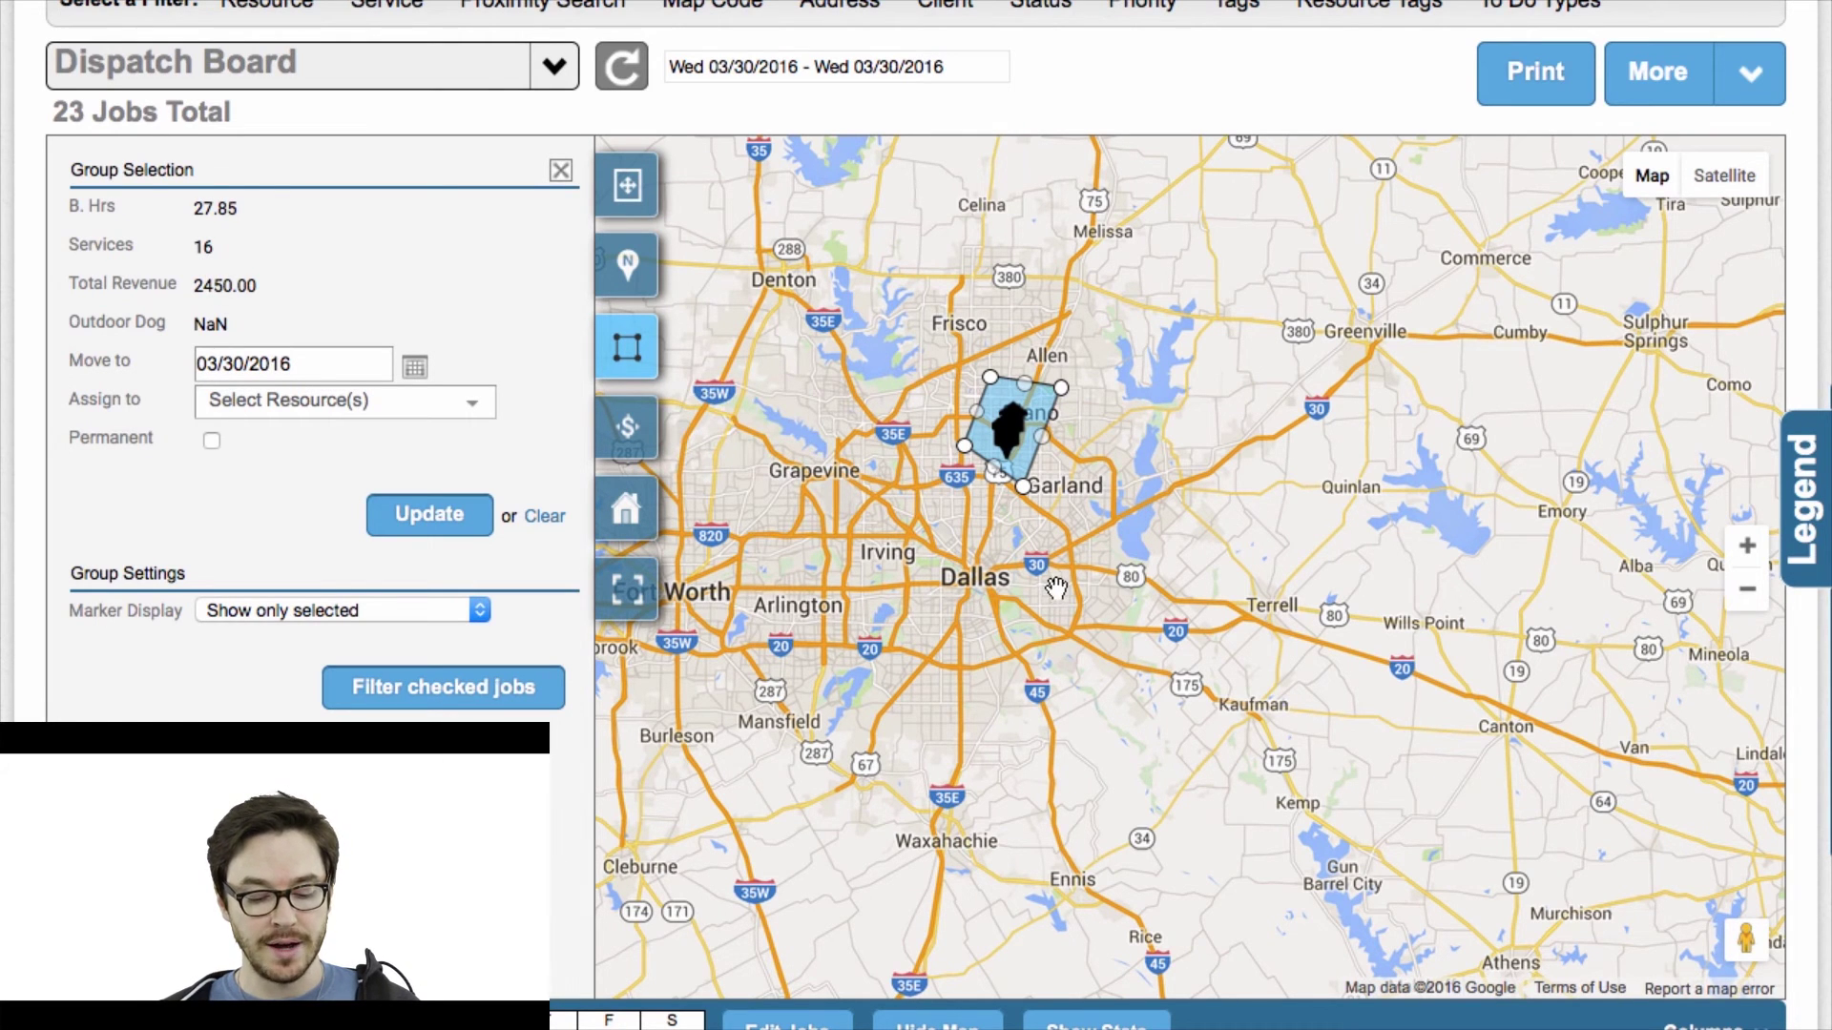
Assign the 16 grouped services to Crew 1 (C1) and apply the update.
{"action": "left_click", "coordinate": [335, 410]}
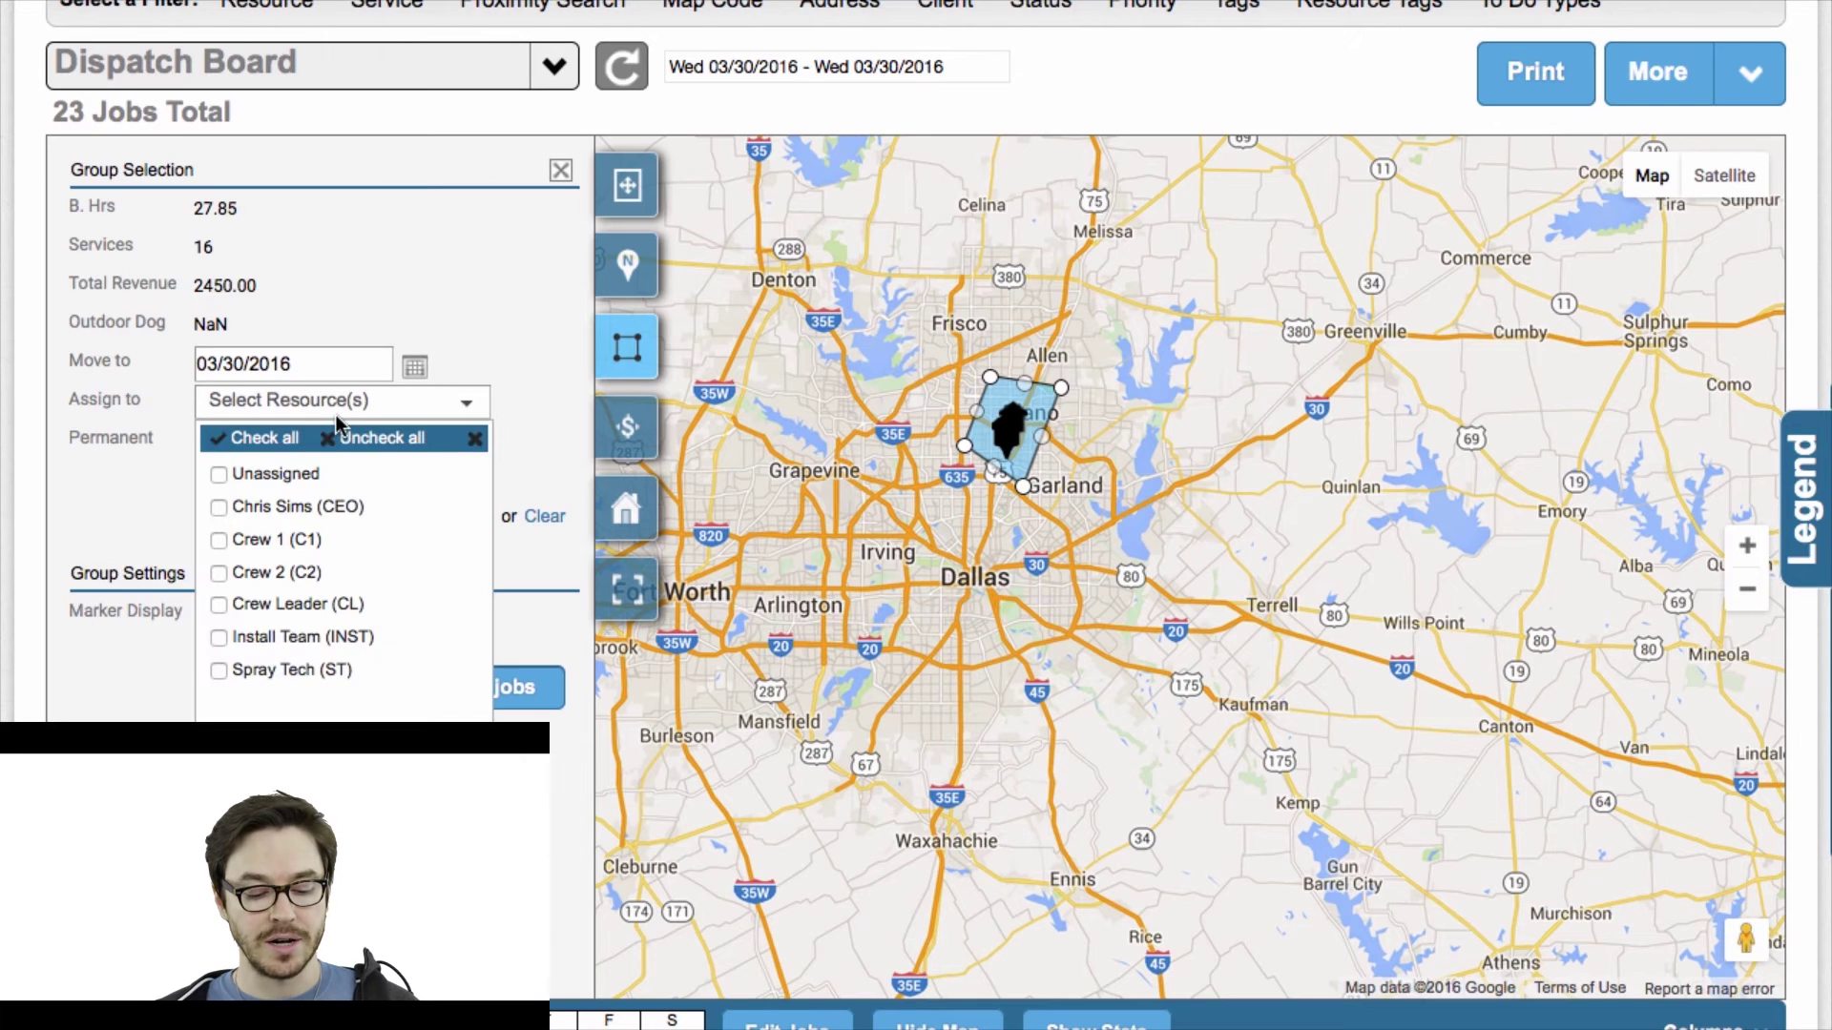
{"action": "left_click", "coordinate": [218, 540]}
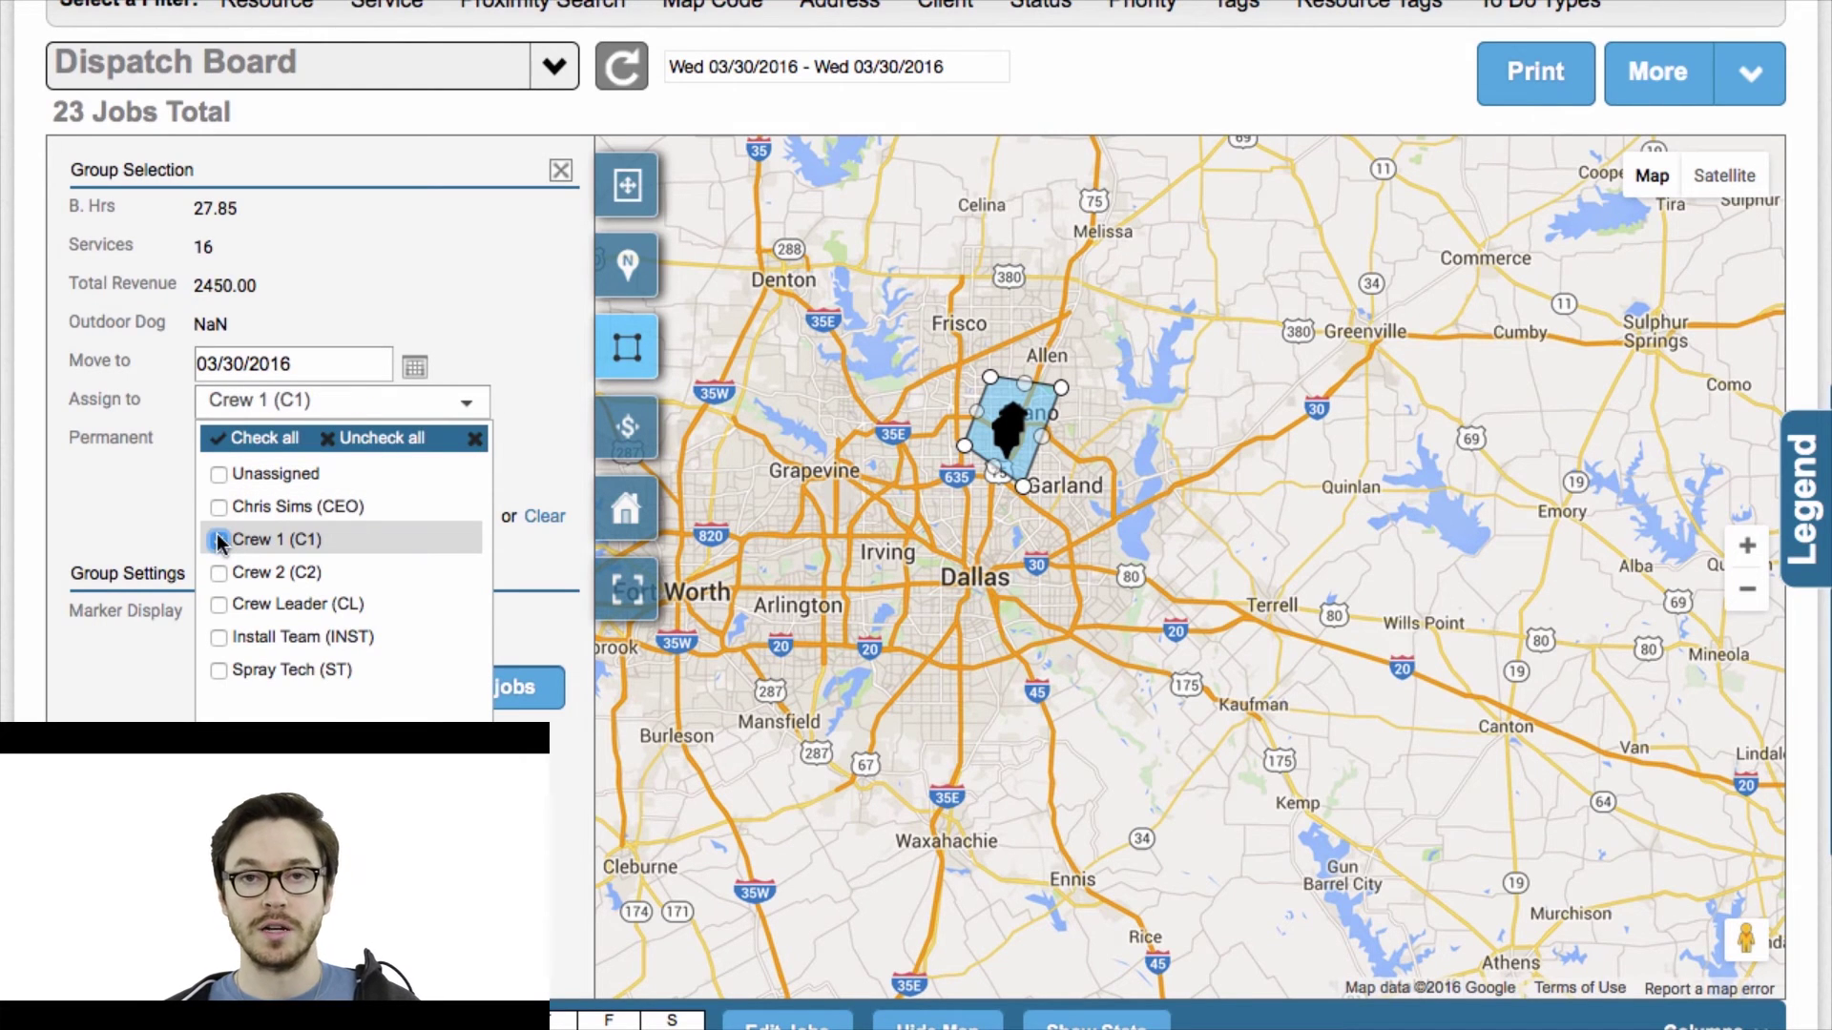
{"action": "left_click", "coordinate": [159, 501]}
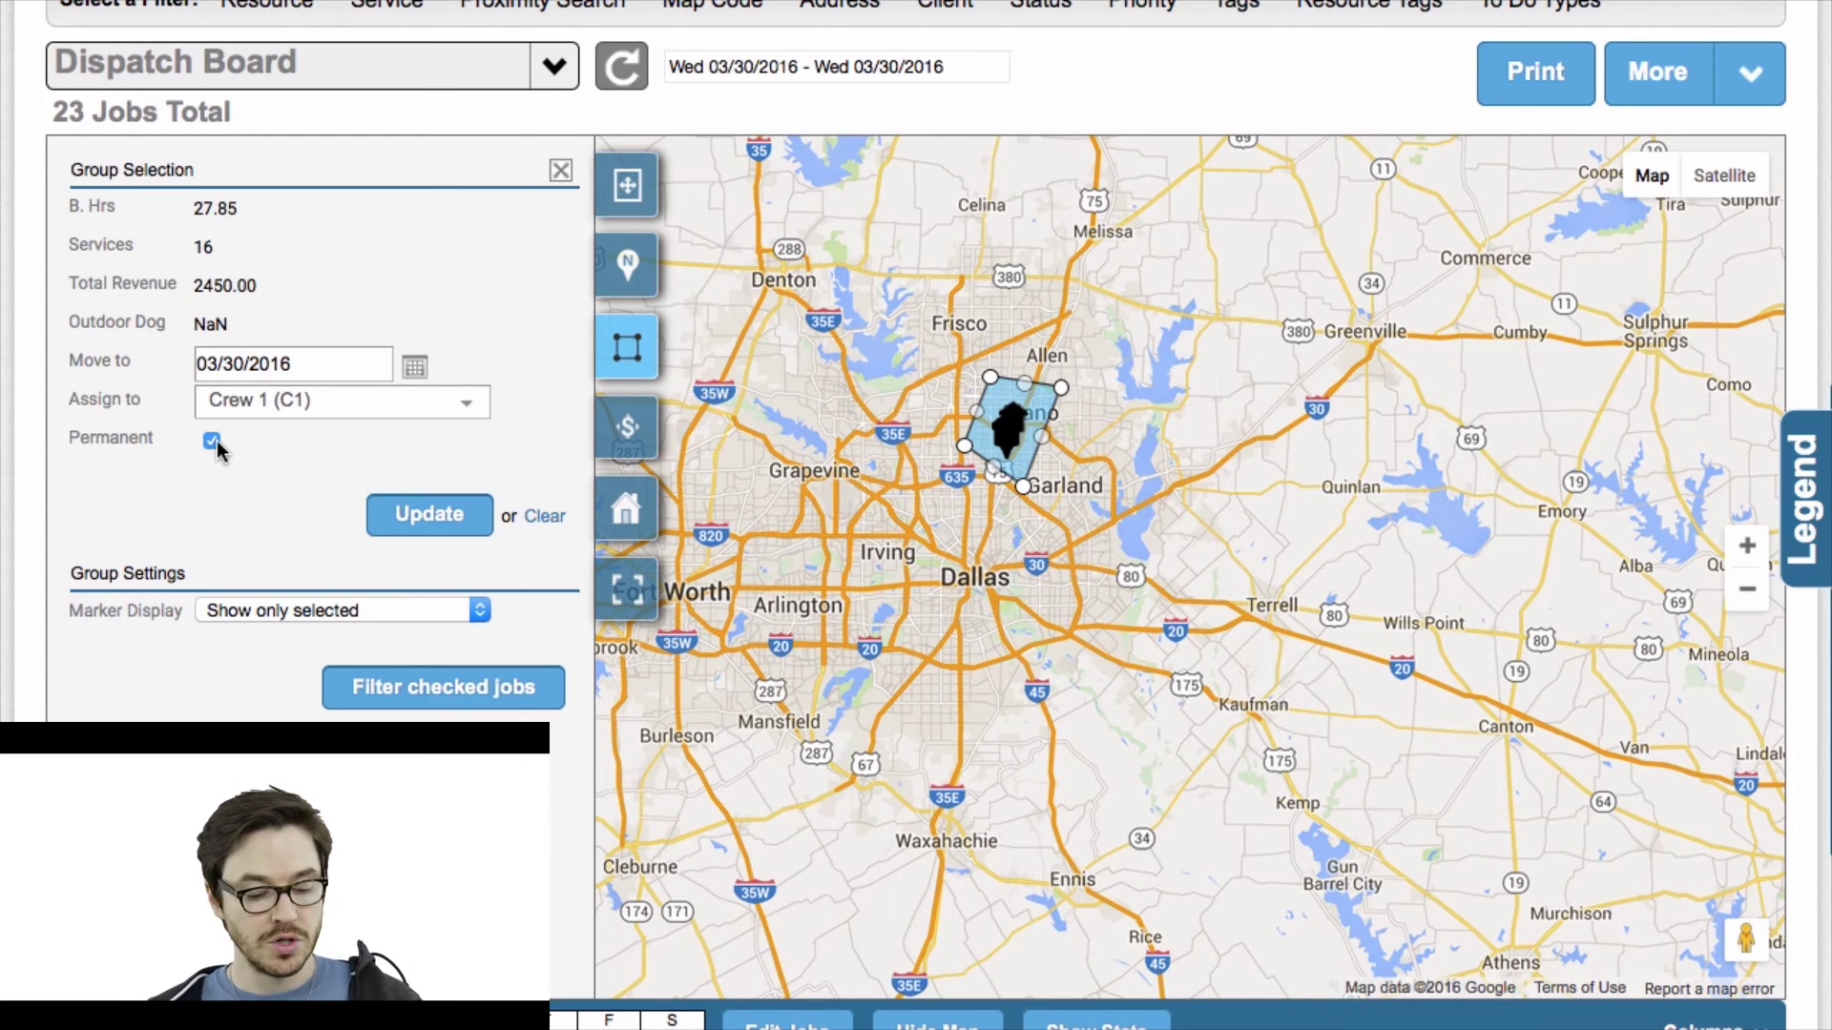
{"action": "left_click", "coordinate": [413, 524]}
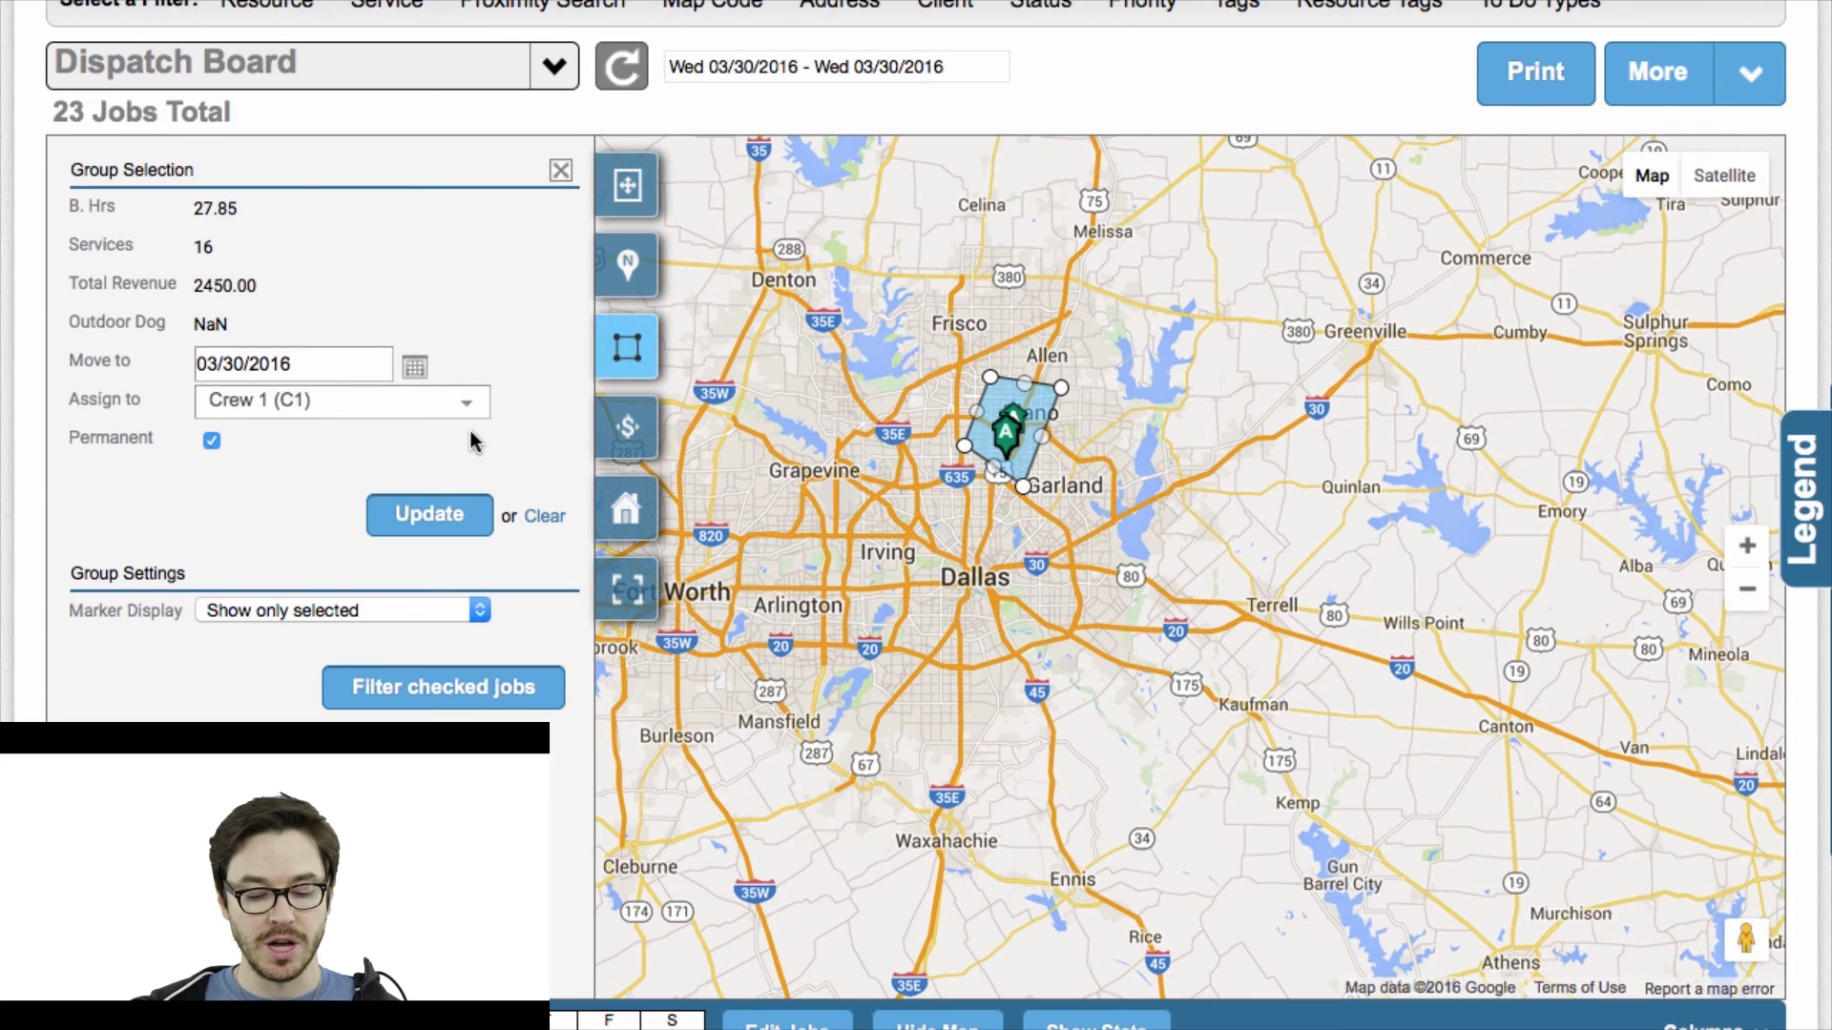
{"action": "scroll", "coordinate": [469, 431], "scroll_direction": "up", "scroll_amount": 3}
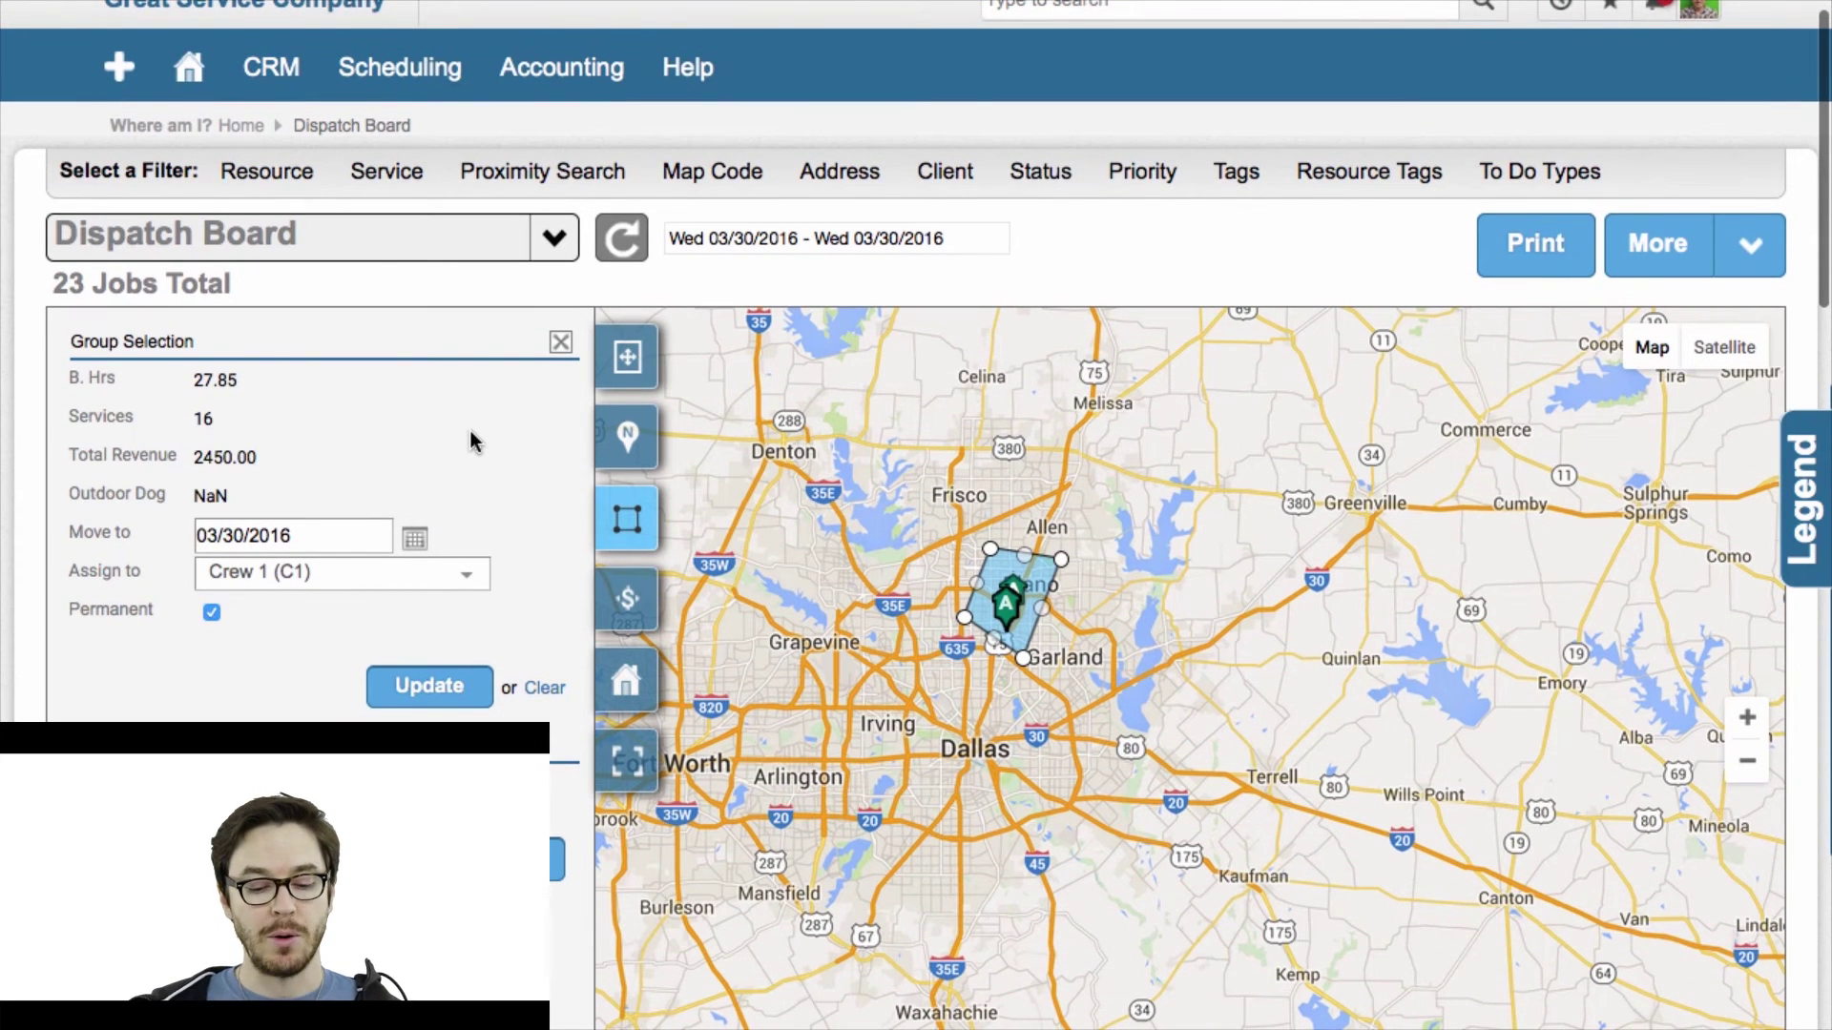
Filter the board's Resources to Unassigned, leaving 7 jobs totalling 9.00 hours.
{"action": "left_click", "coordinate": [304, 182]}
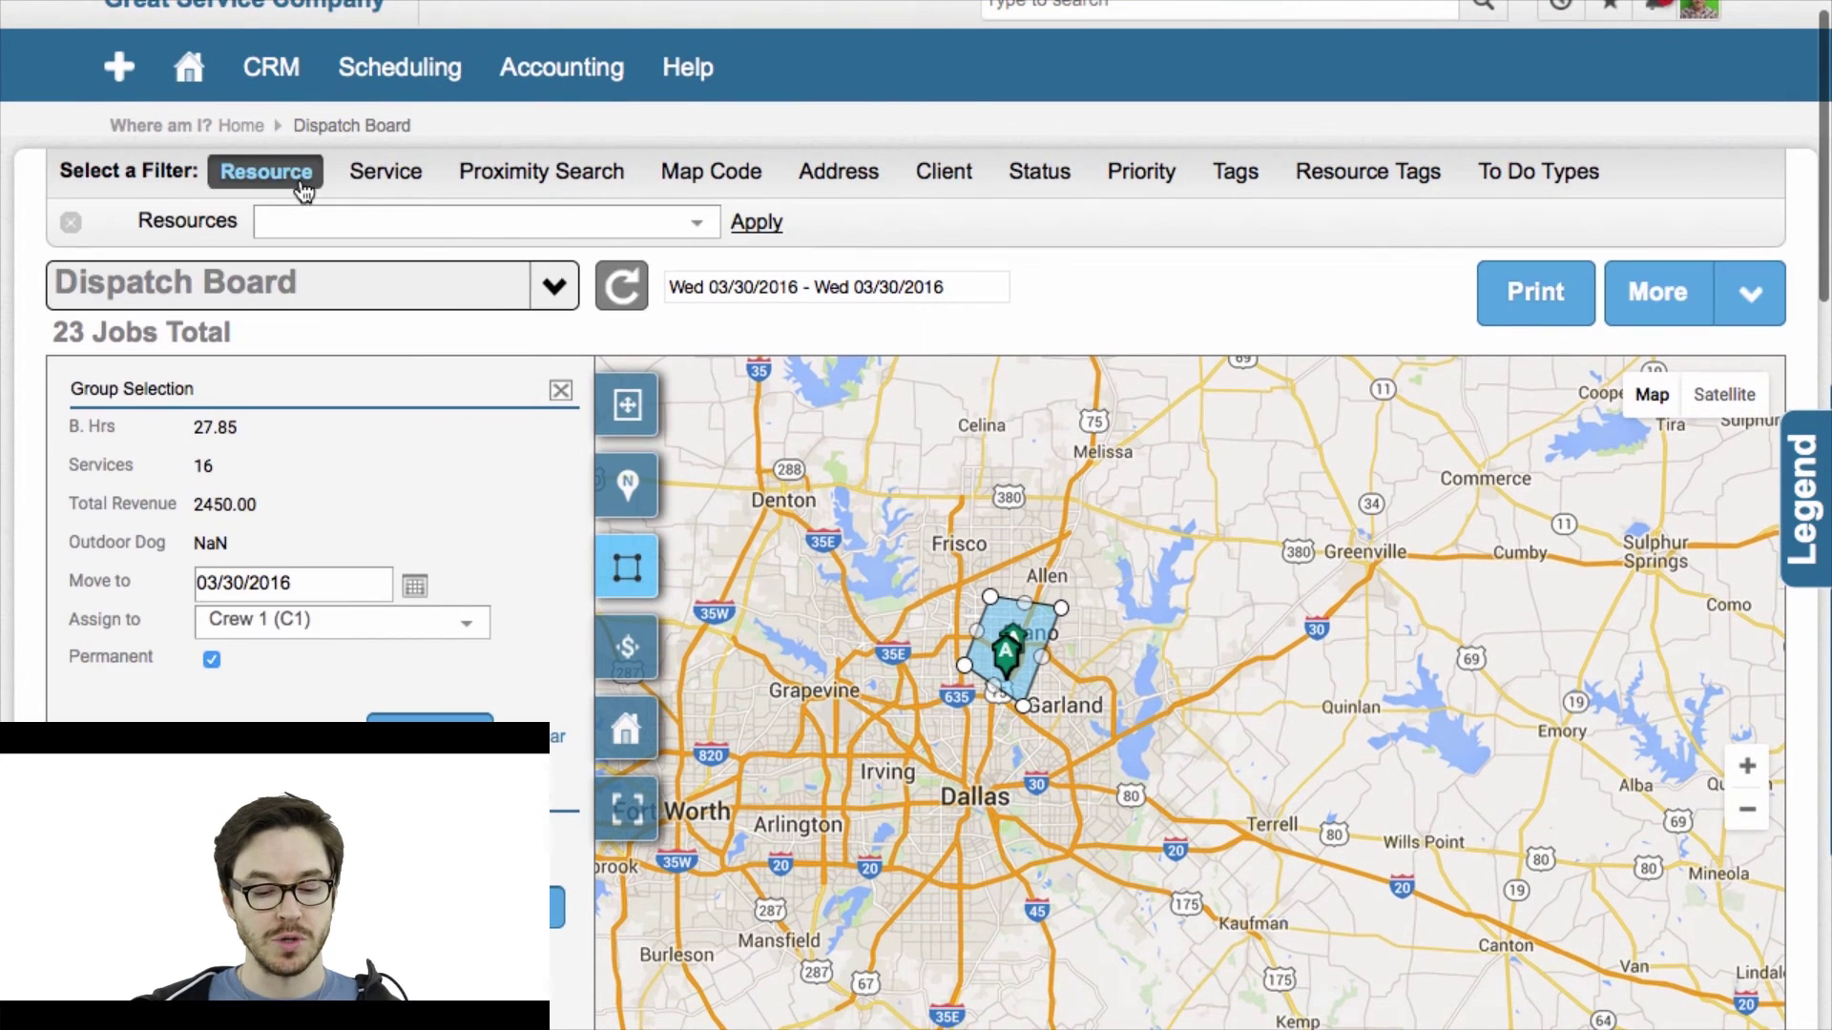
{"action": "left_click", "coordinate": [348, 231]}
{"action": "left_click", "coordinate": [281, 295]}
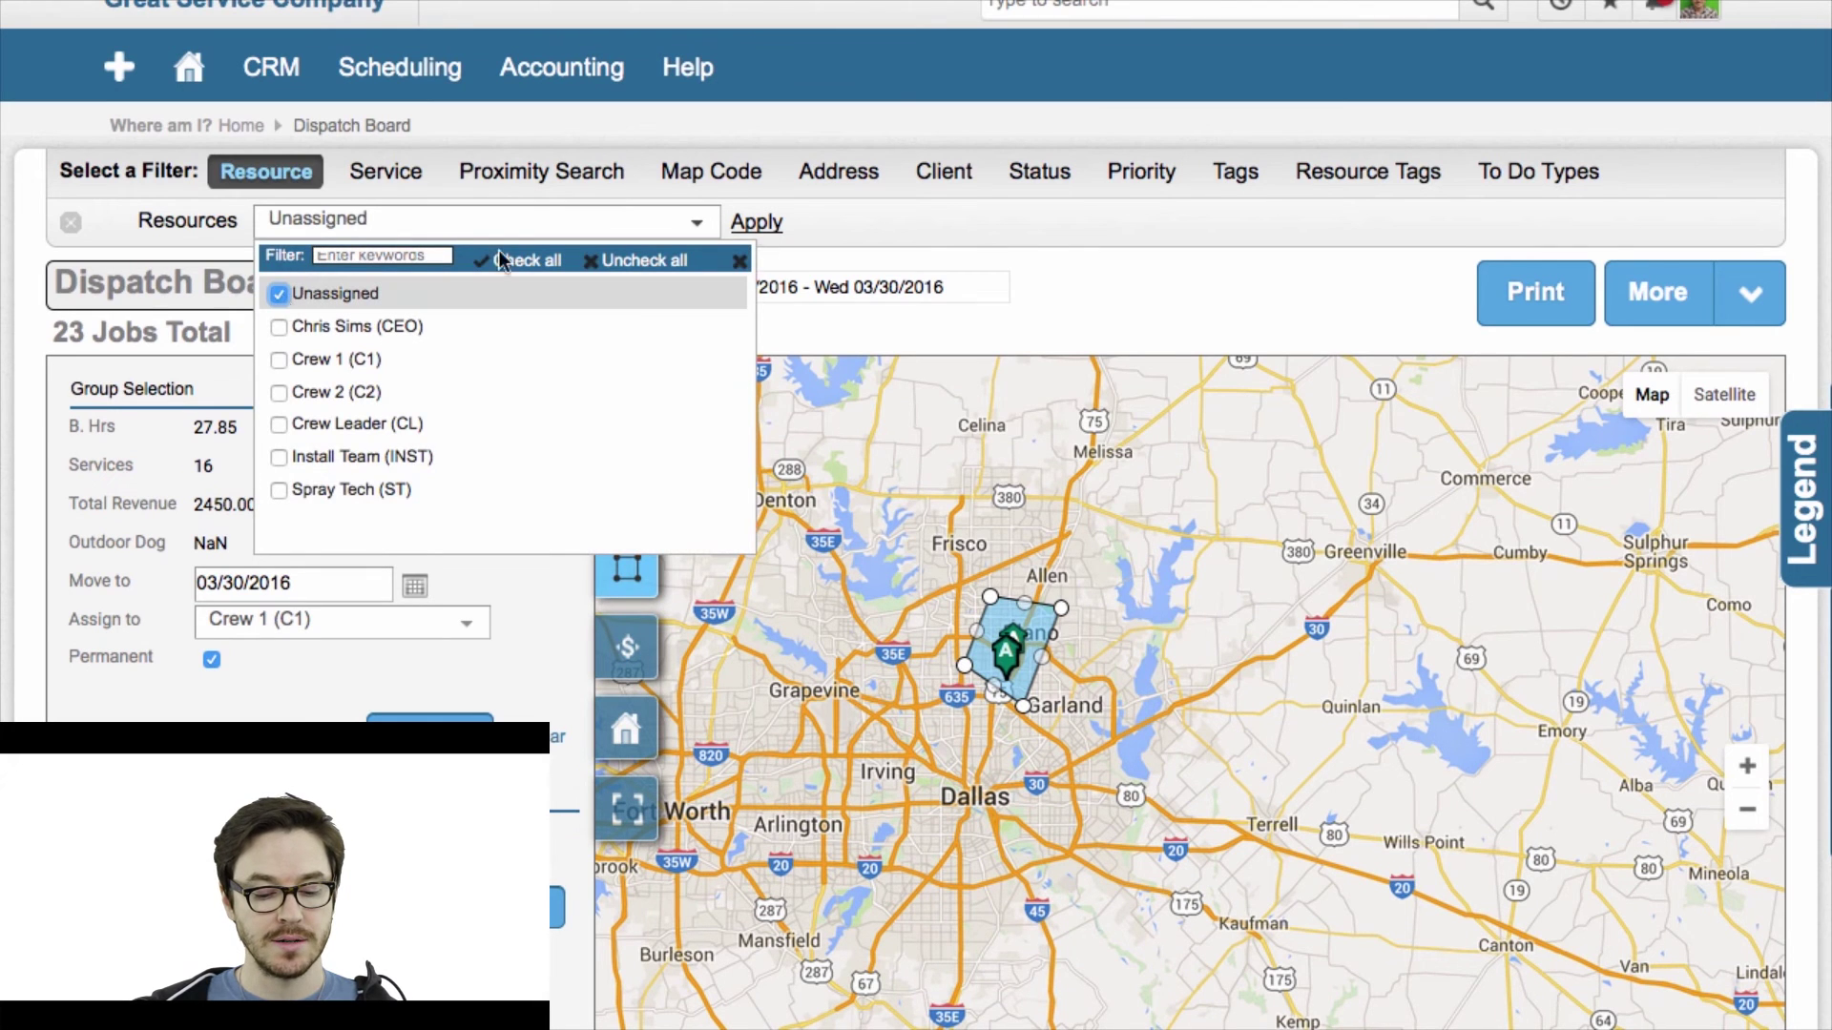
{"action": "left_click", "coordinate": [967, 237]}
{"action": "left_click", "coordinate": [744, 225]}
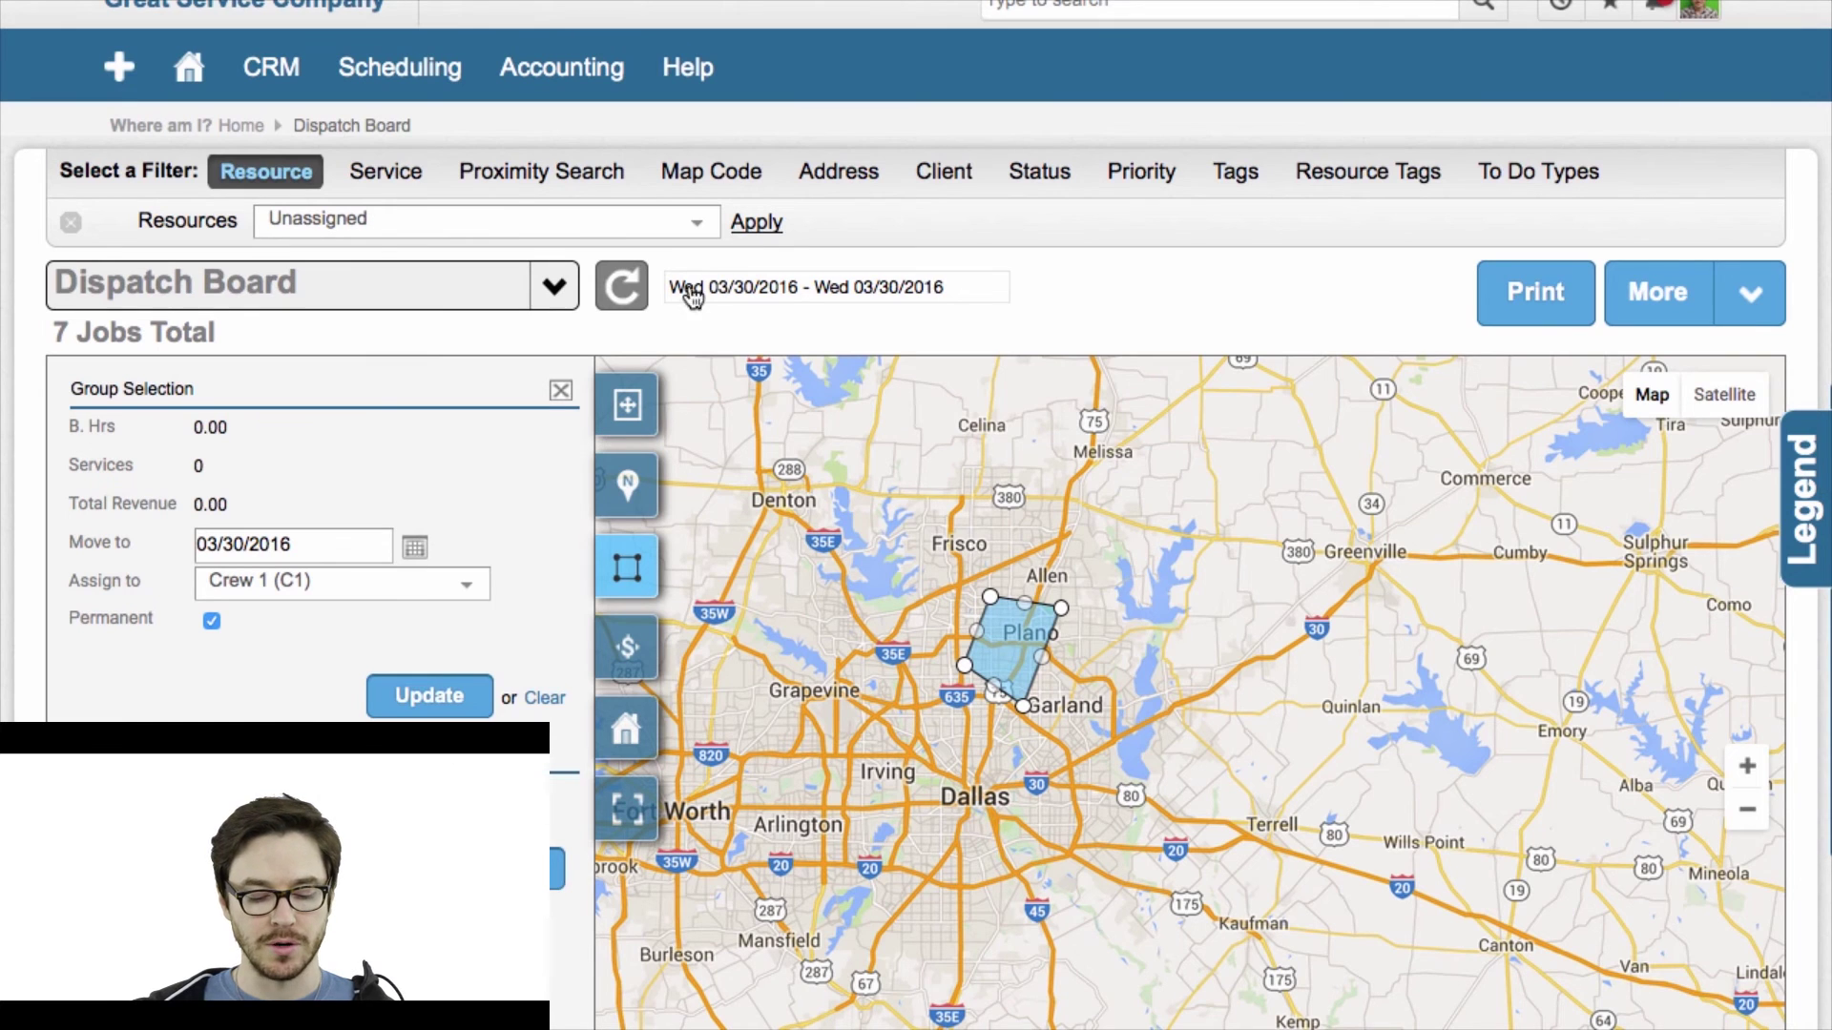
{"action": "scroll", "coordinate": [741, 228], "scroll_direction": "down", "scroll_amount": 10}
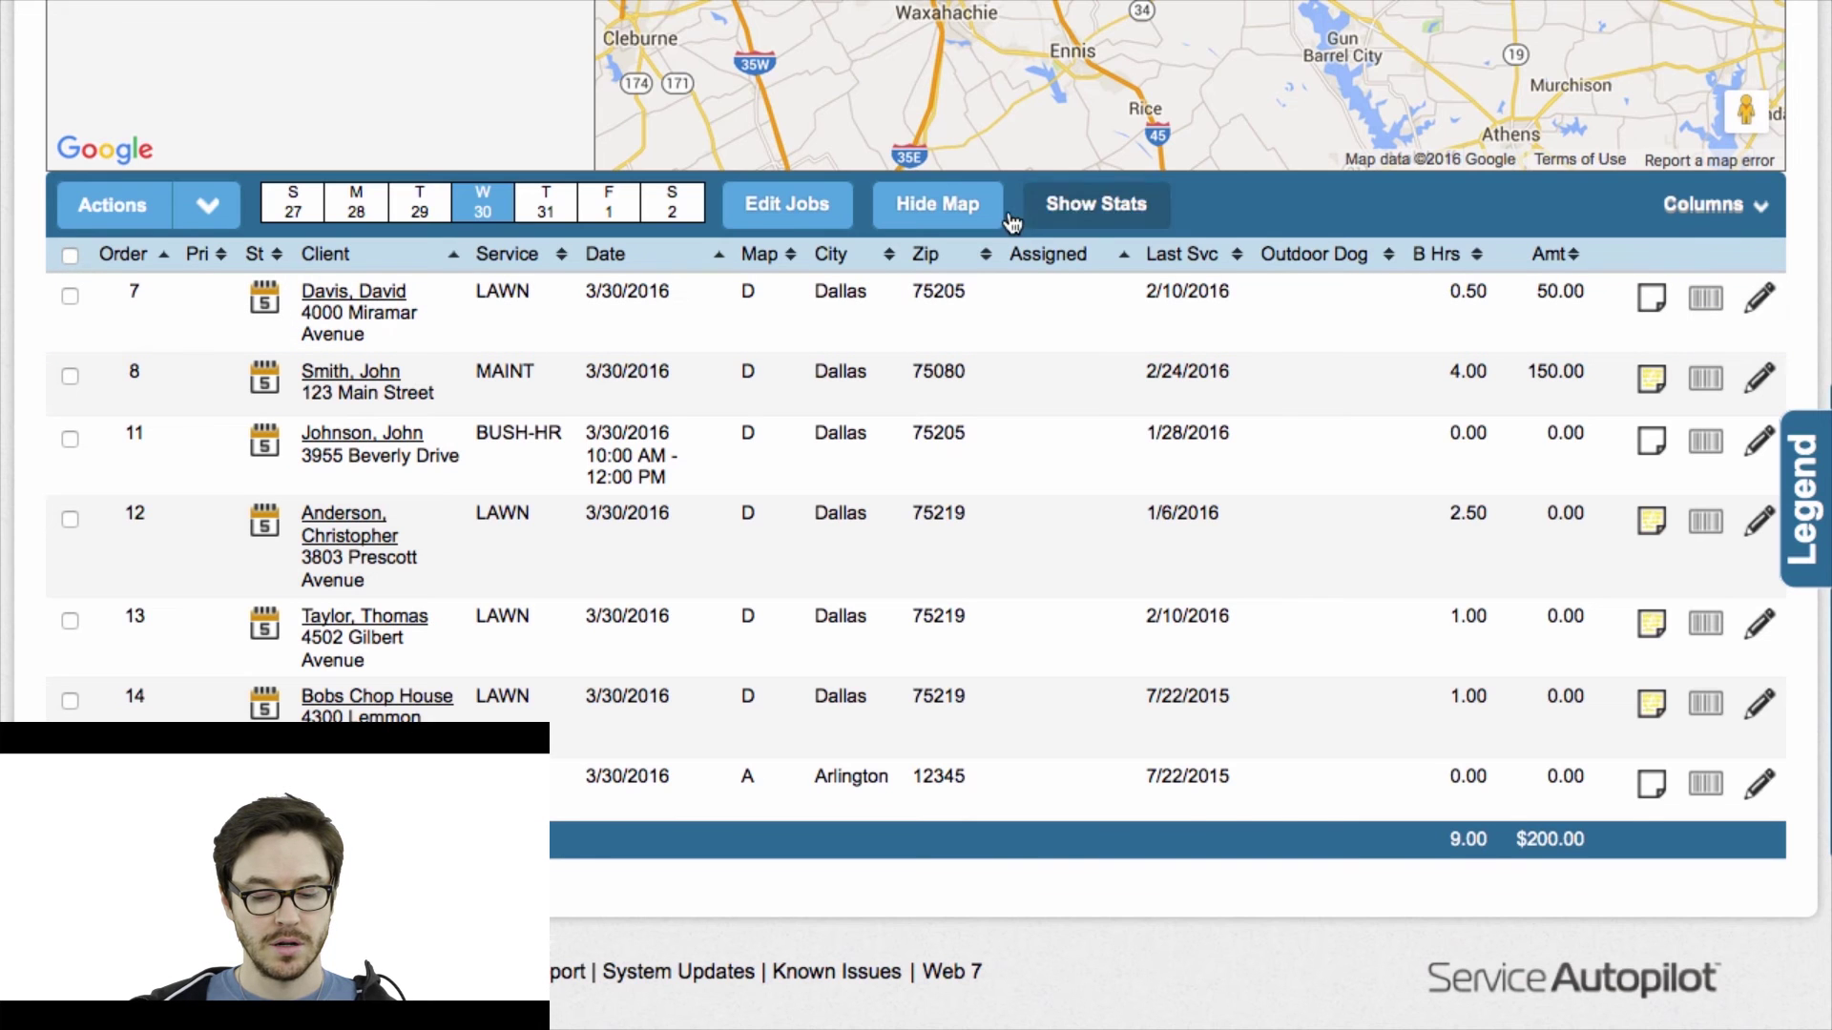
Reload the map with the 7 unassigned jobs checked and the Plano polygon cleared.
{"action": "left_click", "coordinate": [940, 208]}
{"action": "left_click", "coordinate": [70, 256]}
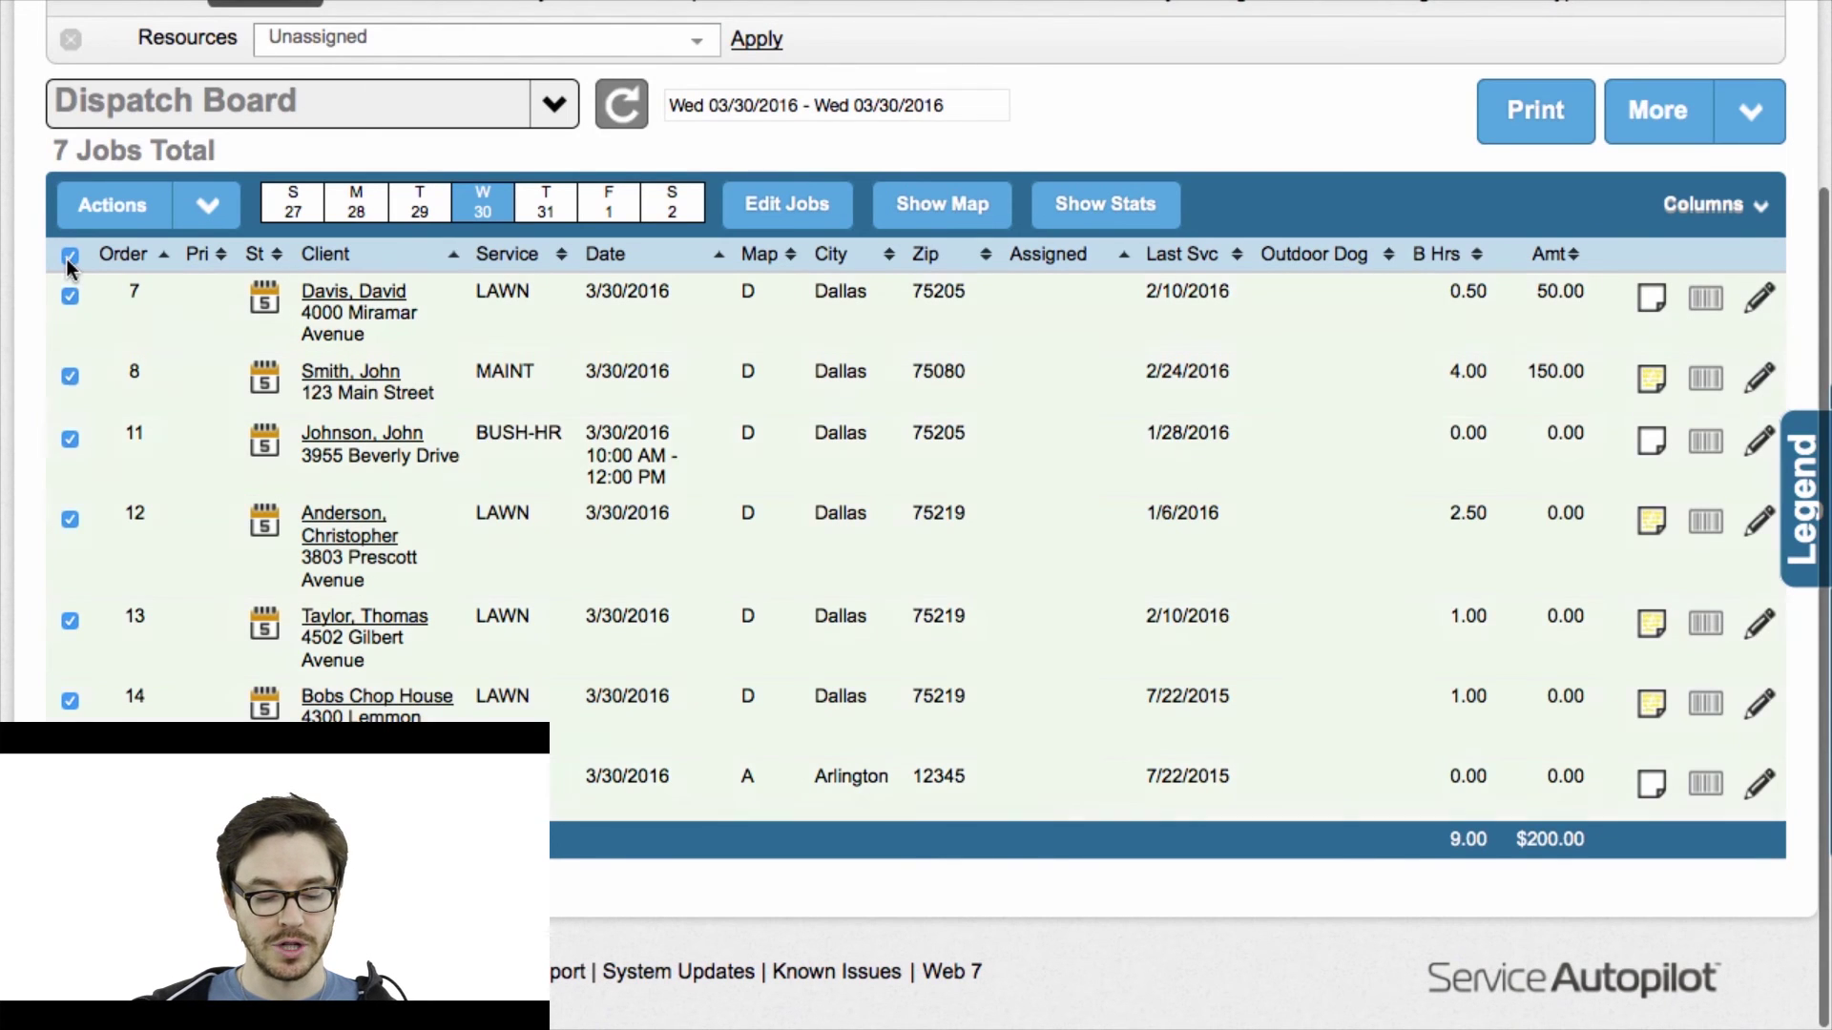
{"action": "left_click", "coordinate": [943, 205]}
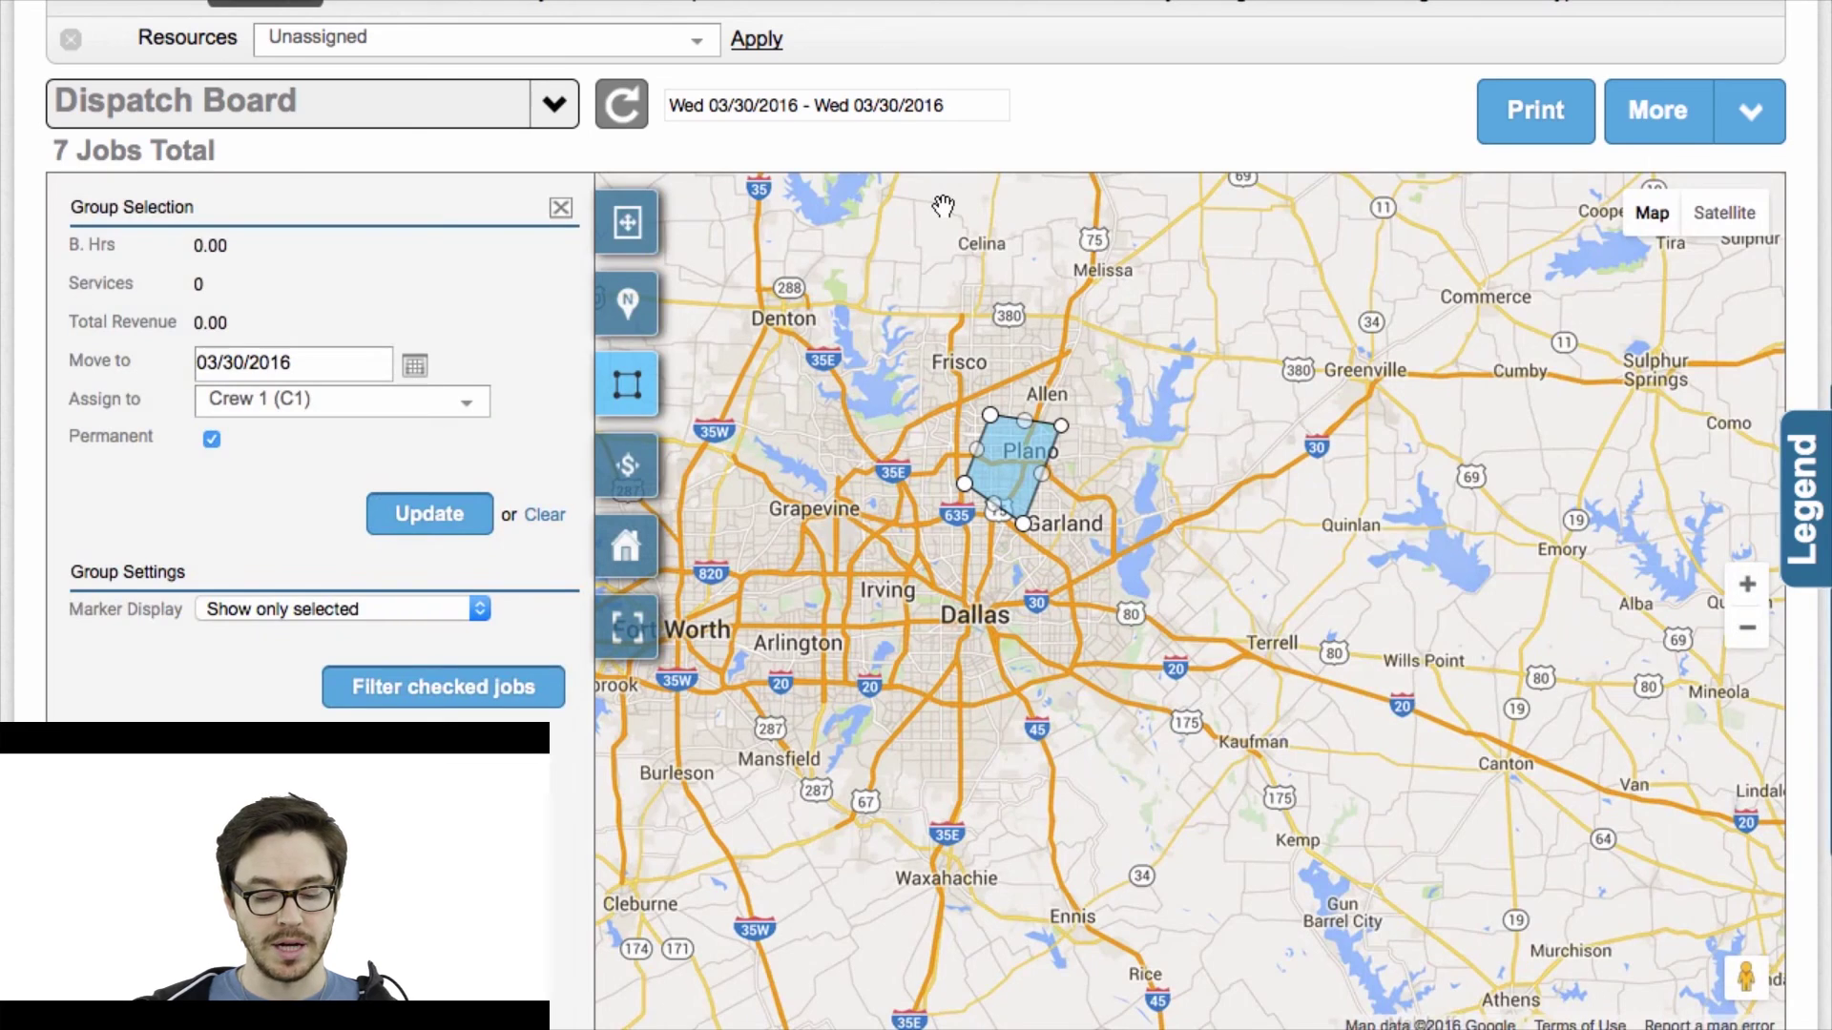
{"action": "left_click", "coordinate": [544, 518]}
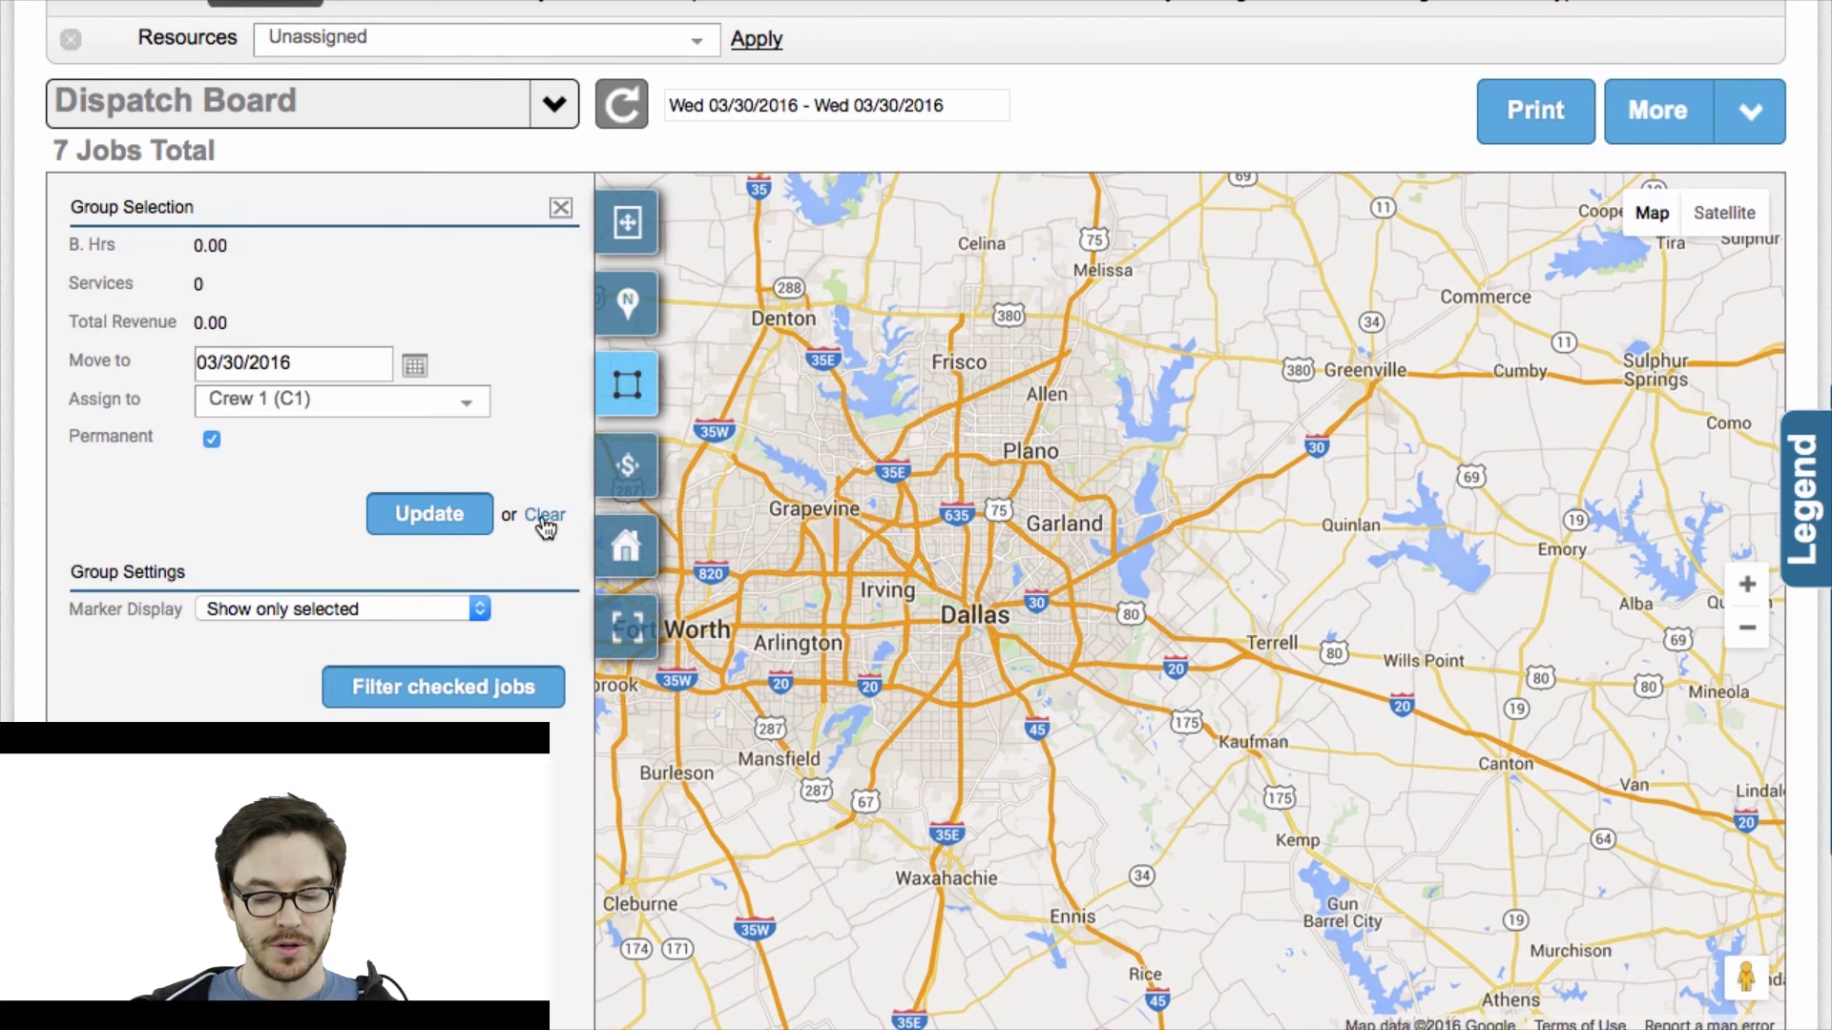
{"action": "scroll", "coordinate": [339, 658], "scroll_direction": "down", "scroll_amount": 2}
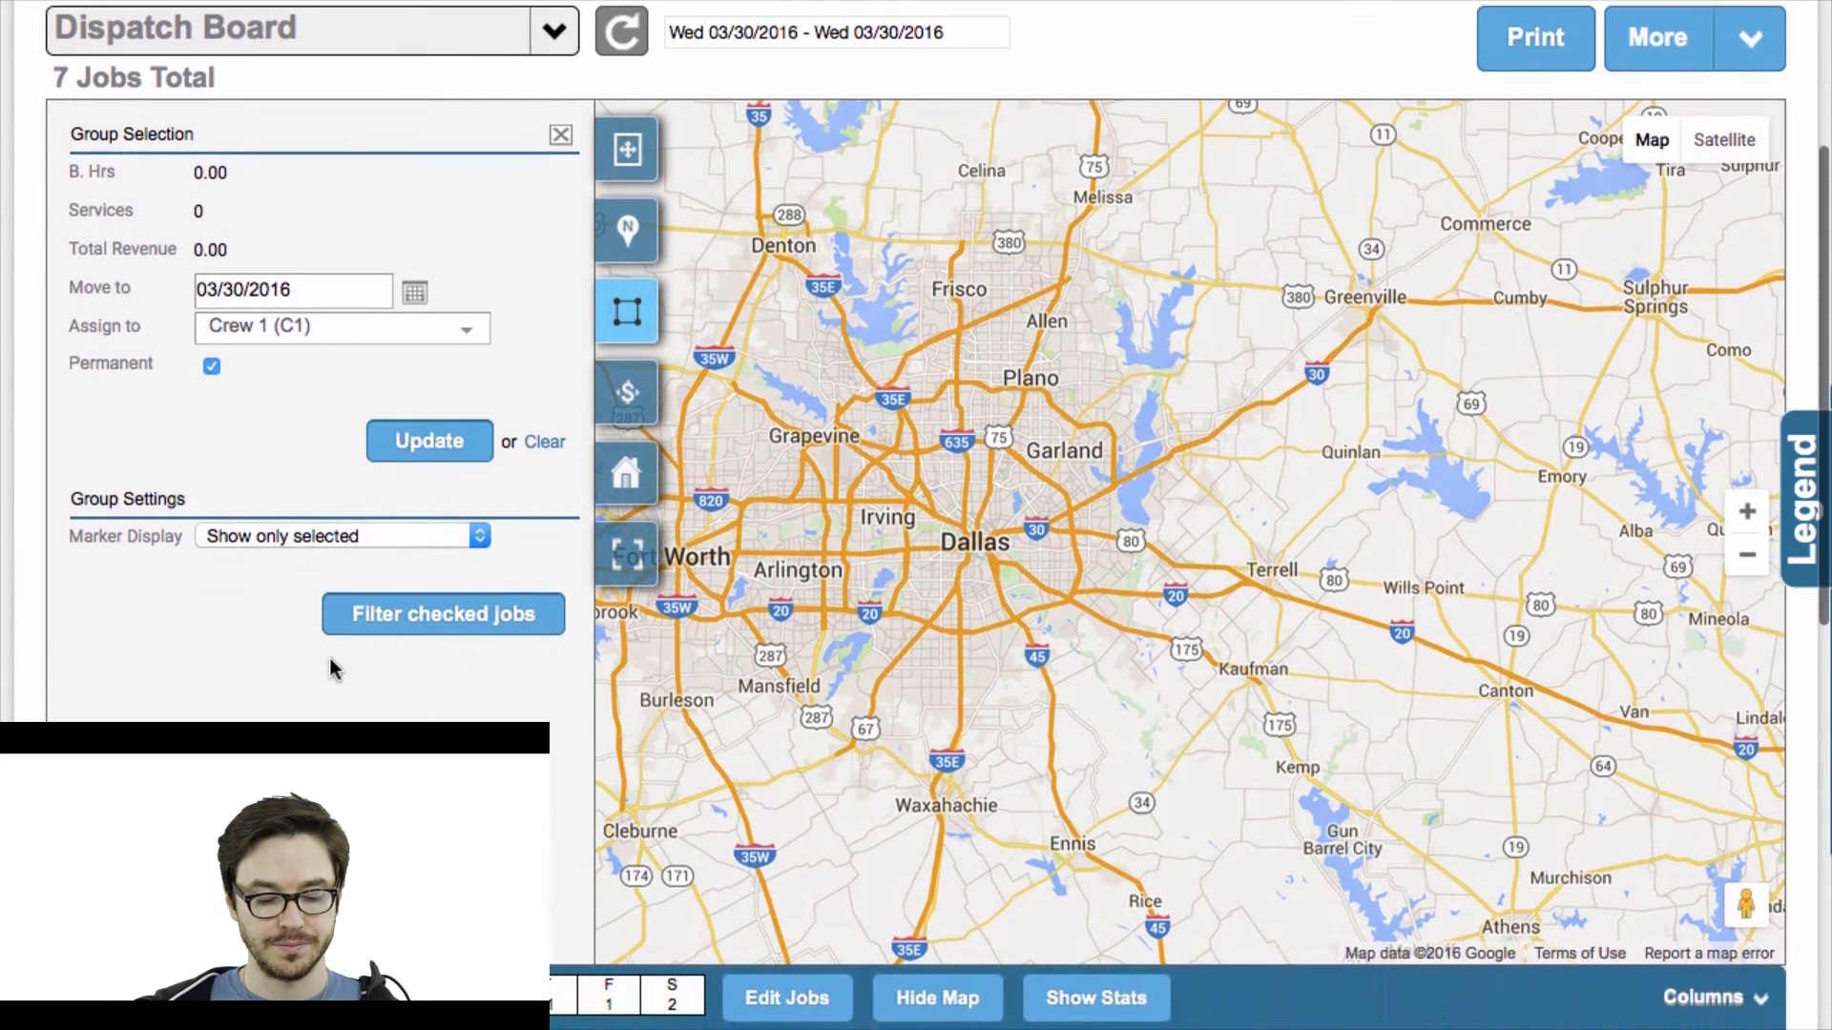
{"action": "scroll", "coordinate": [334, 668], "scroll_direction": "down", "scroll_amount": 5}
{"action": "left_click", "coordinate": [69, 652]}
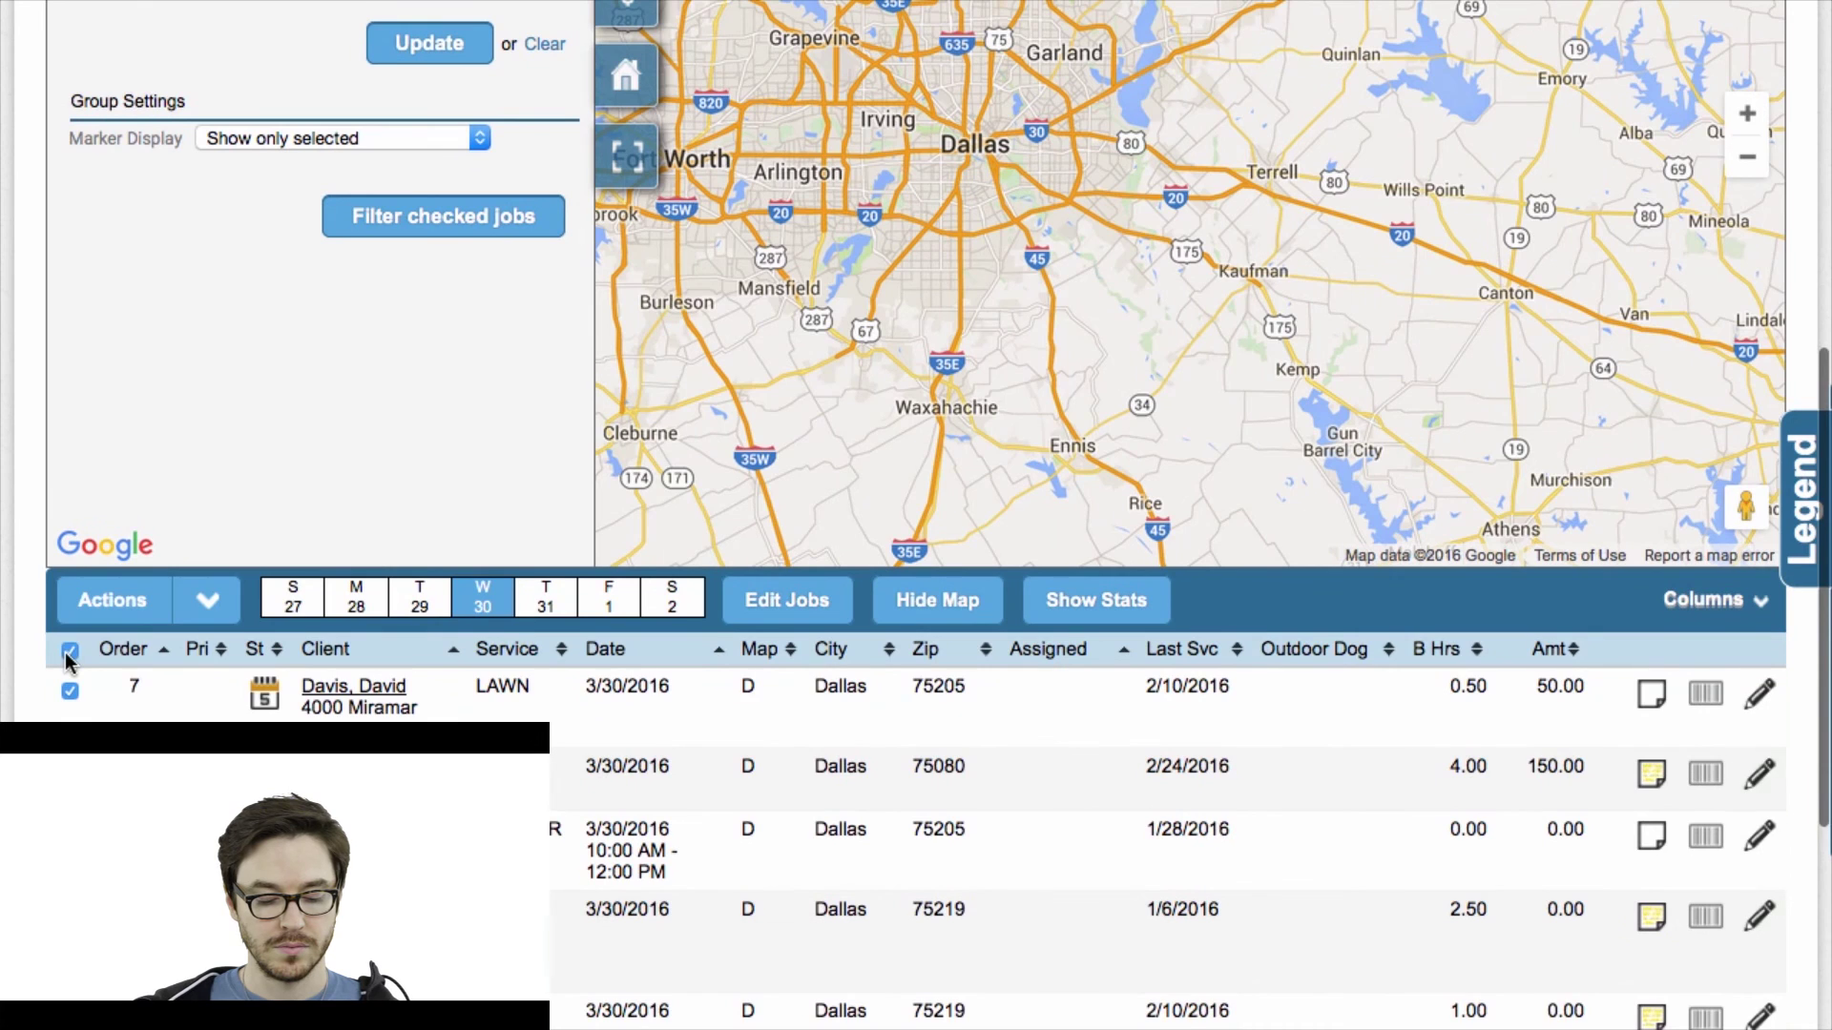
{"action": "scroll", "coordinate": [197, 462], "scroll_direction": "up", "scroll_amount": 1}
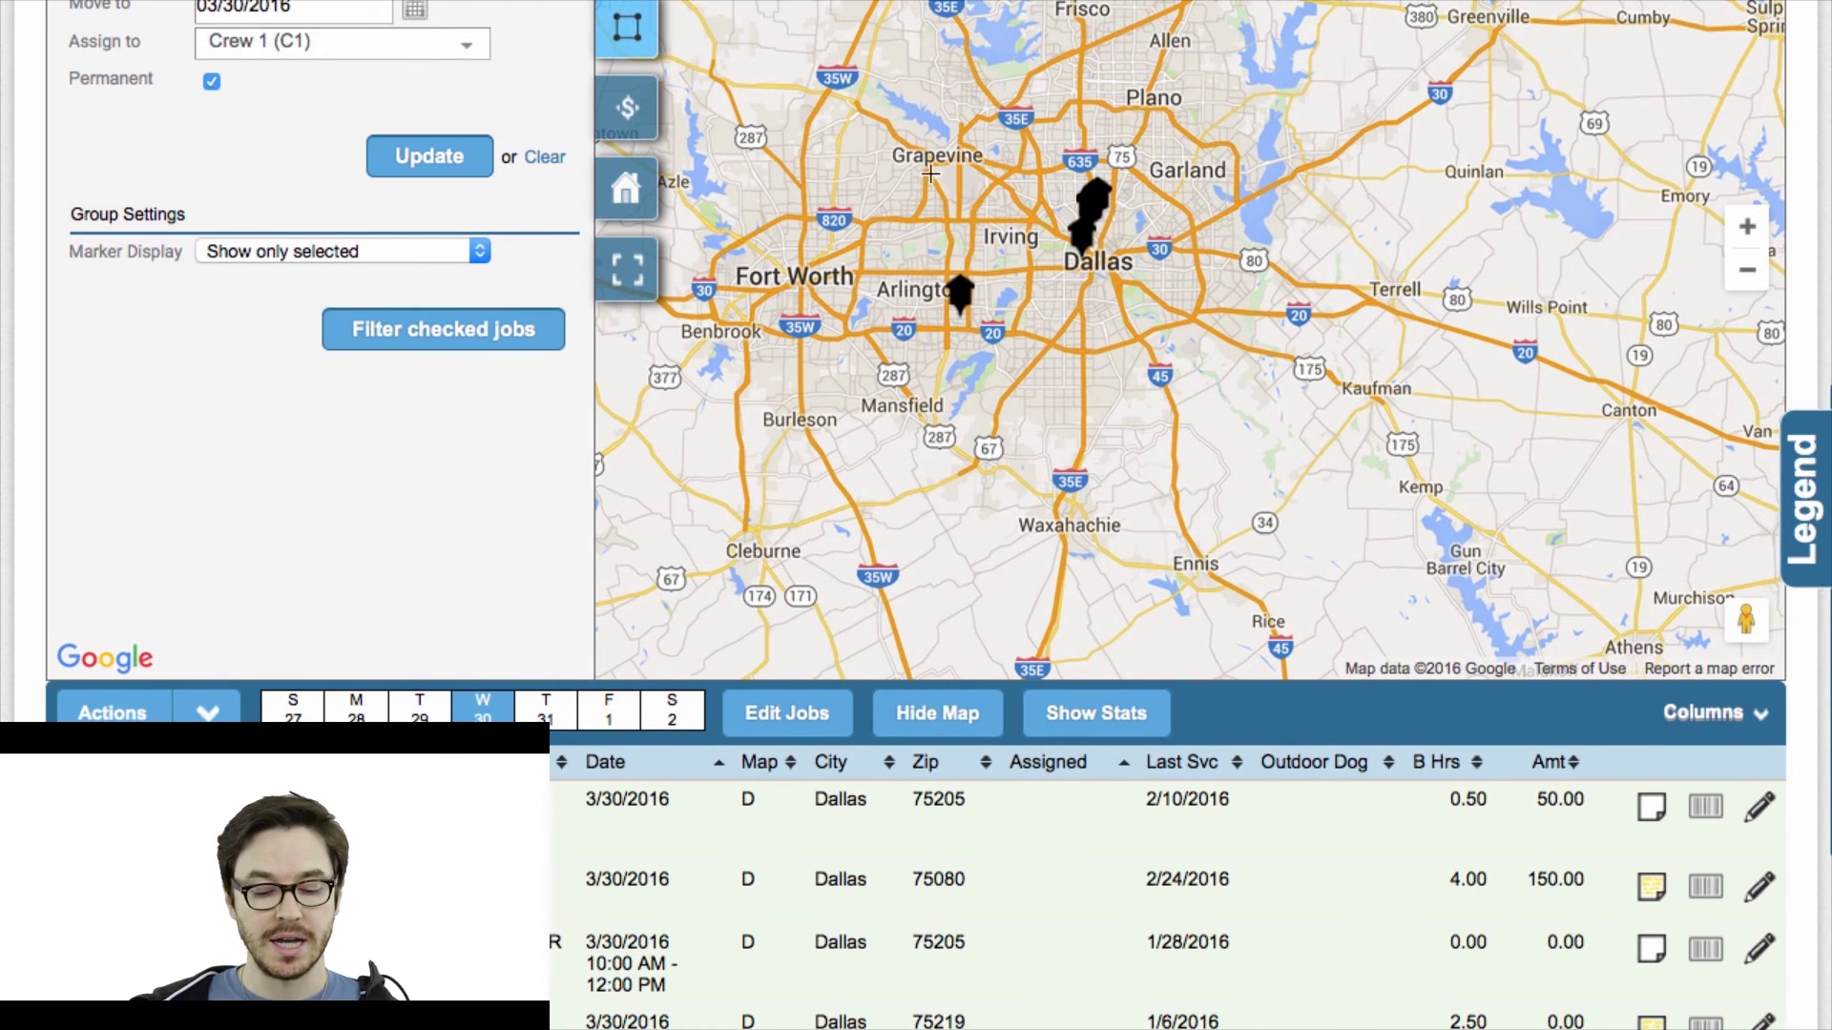
Draw a four-corner polygon around the central Dallas pins near Irving, grouping jobs worth 200.00.
{"action": "left_click", "coordinate": [1074, 175]}
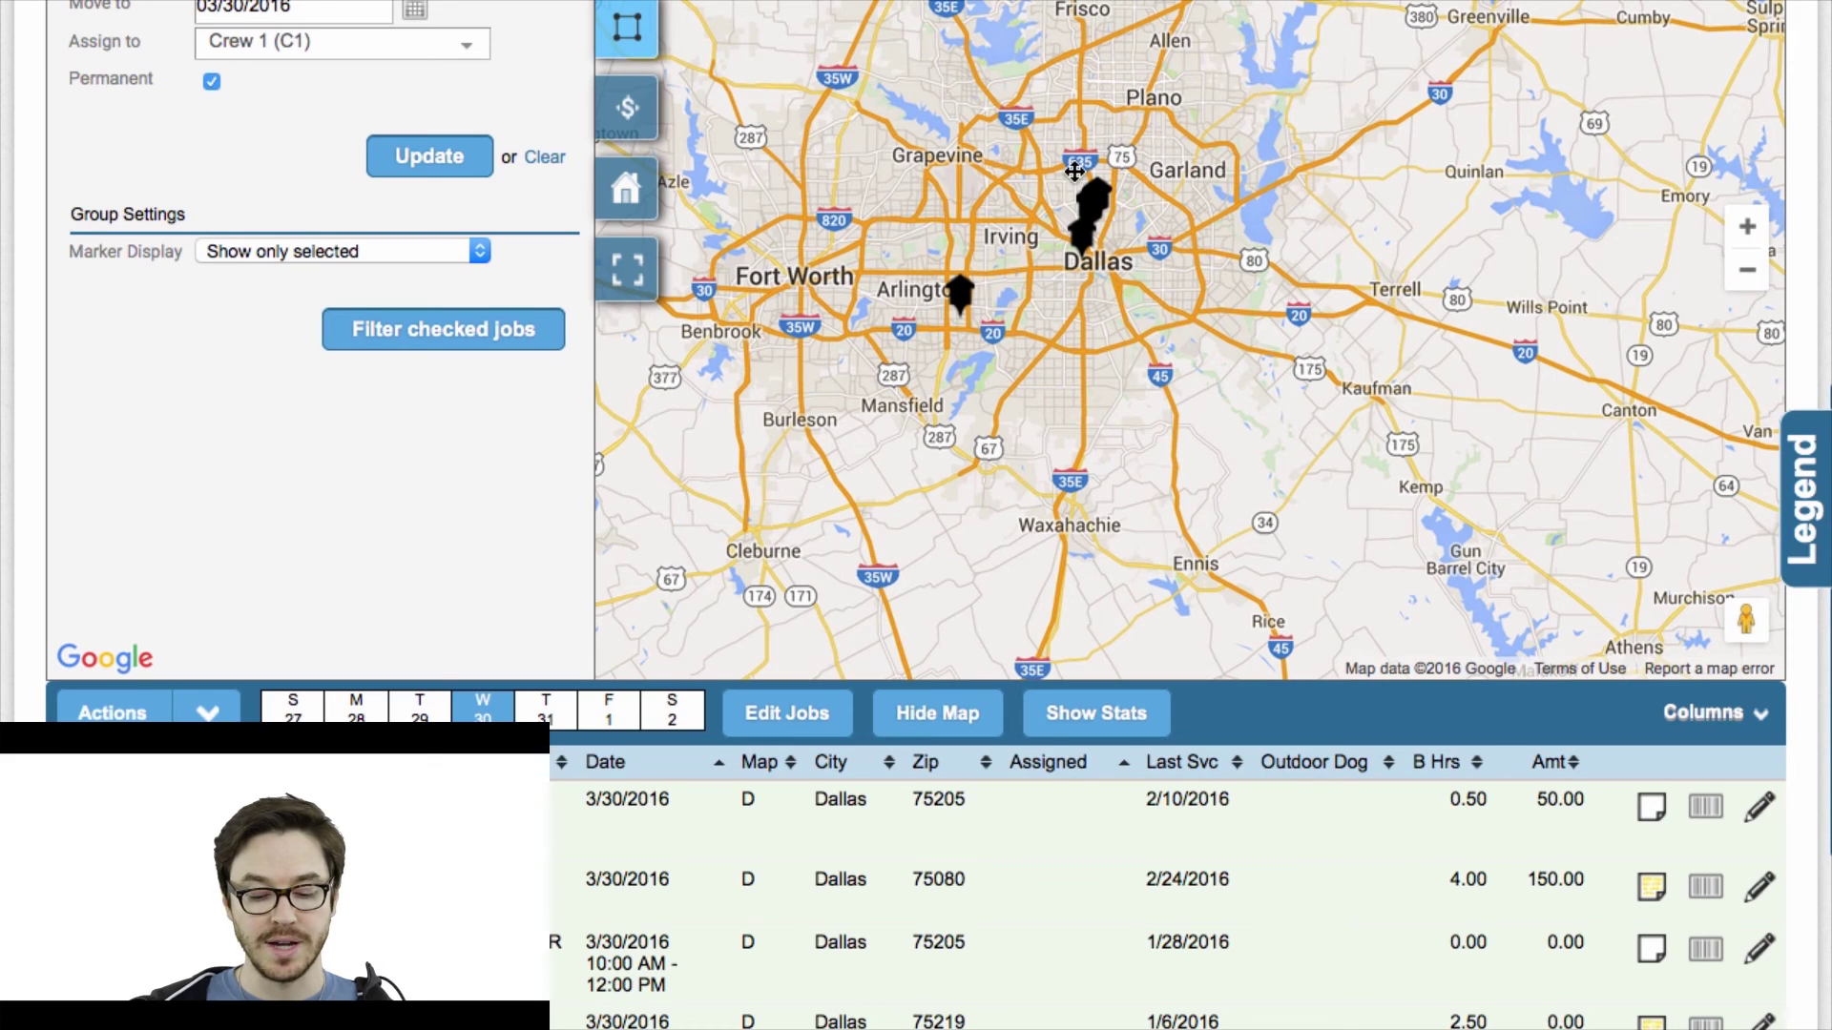
{"action": "left_click", "coordinate": [1040, 242]}
{"action": "left_click", "coordinate": [1100, 279]}
{"action": "left_click", "coordinate": [1149, 200]}
{"action": "left_click", "coordinate": [1074, 176]}
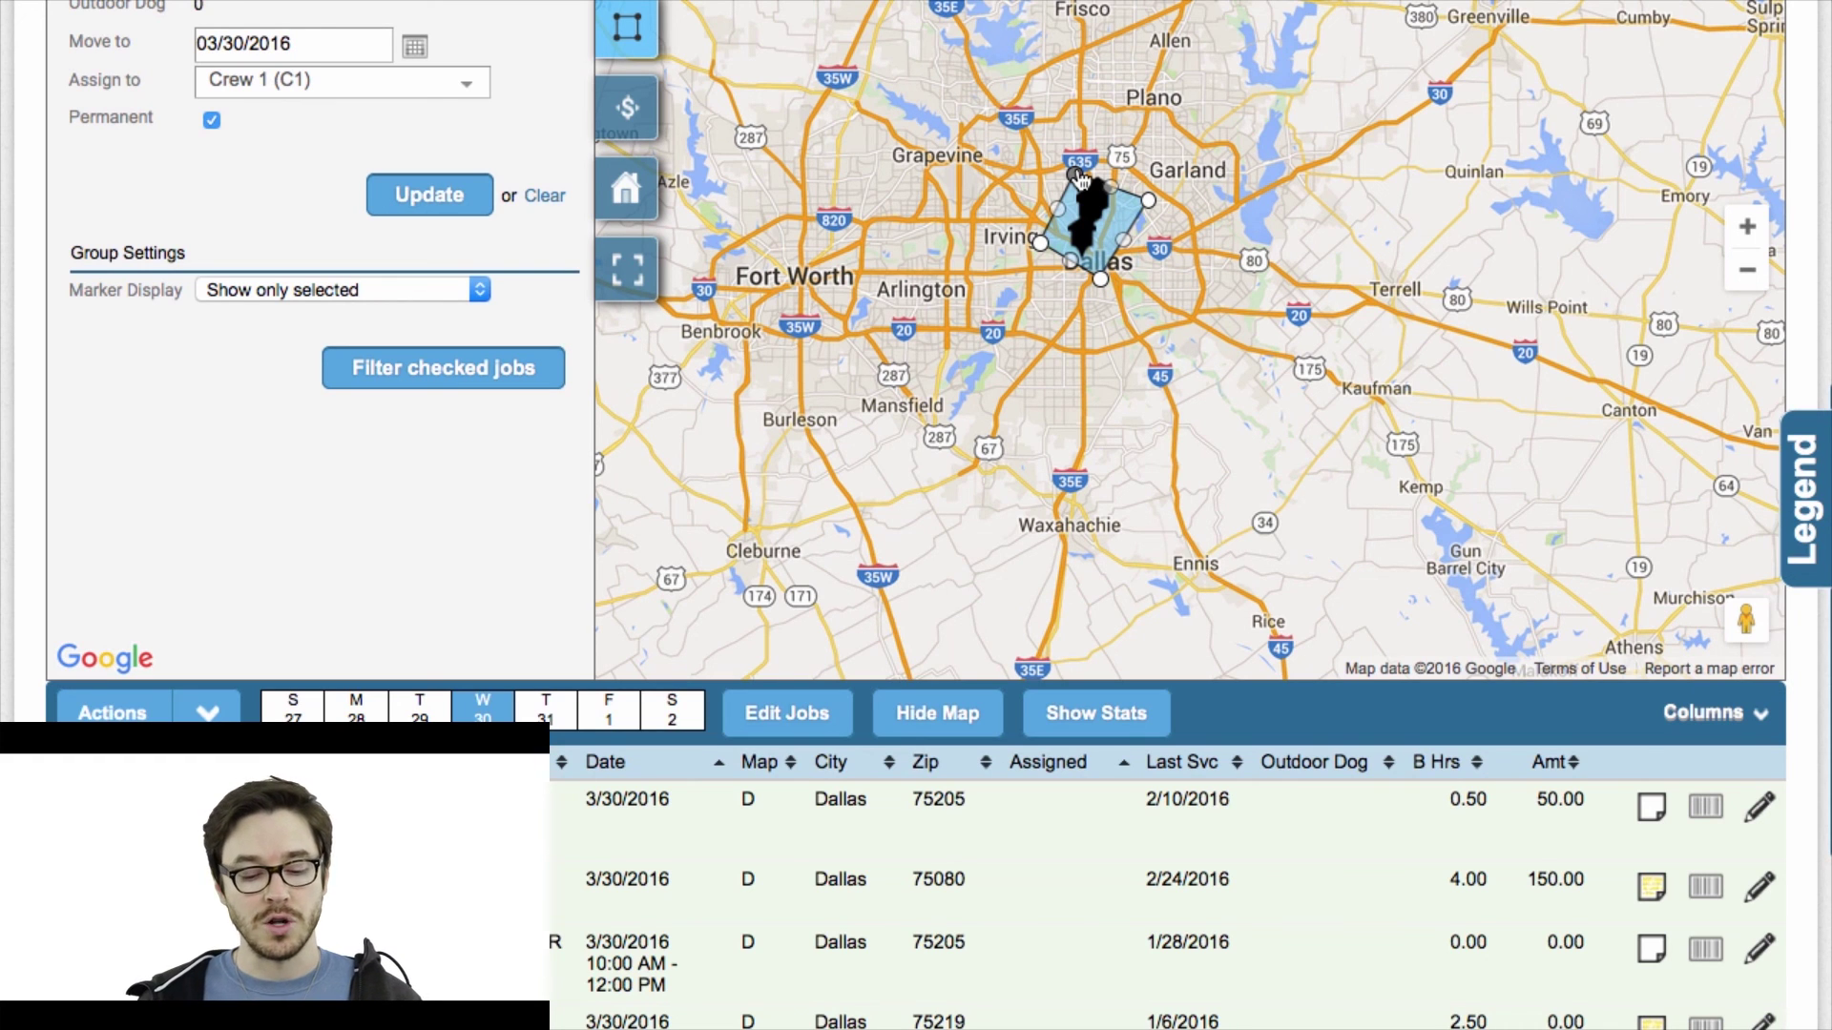
{"action": "scroll", "coordinate": [519, 478], "scroll_direction": "up", "scroll_amount": 1}
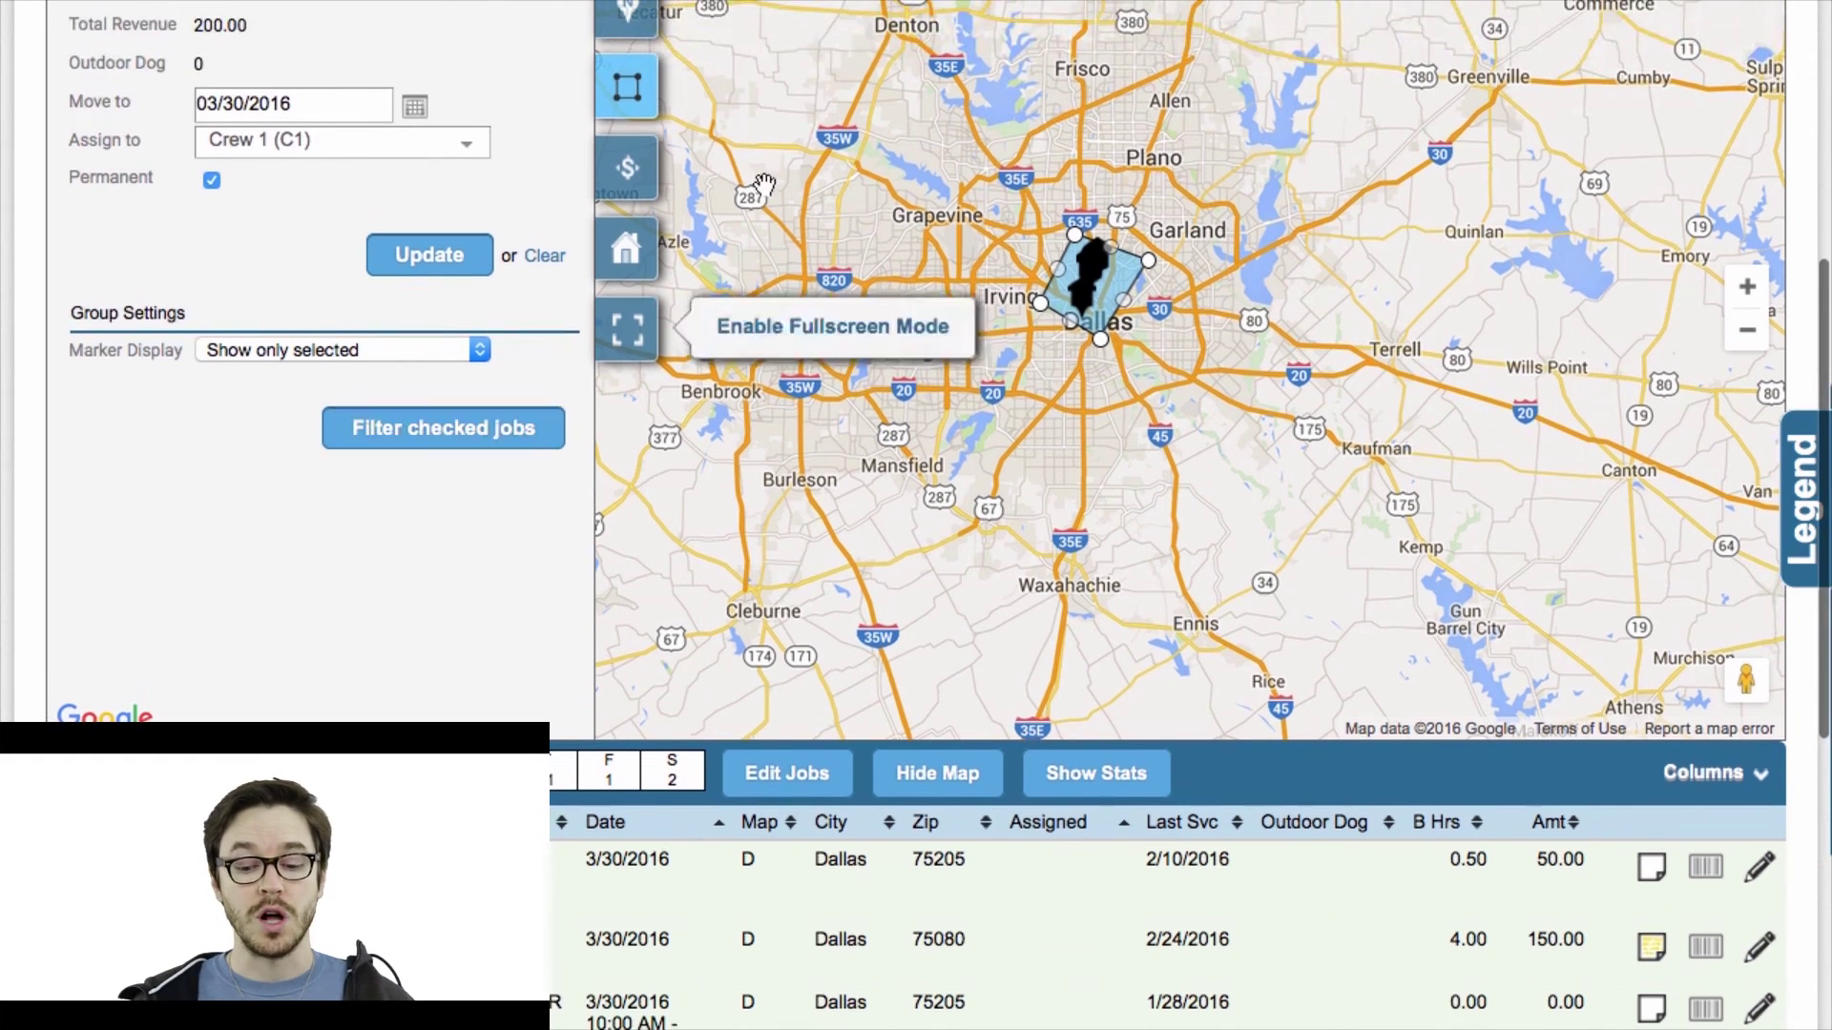